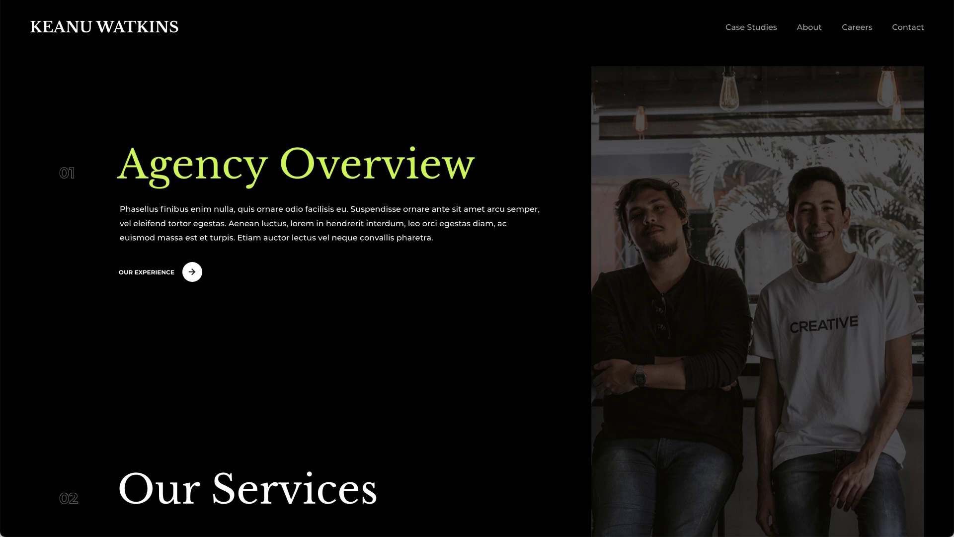
{"action": "scroll", "coordinate": [477, 268], "scroll_direction": "up", "scroll_amount": 5}
{"action": "scroll", "coordinate": [477, 268], "scroll_direction": "up", "scroll_amount": 3}
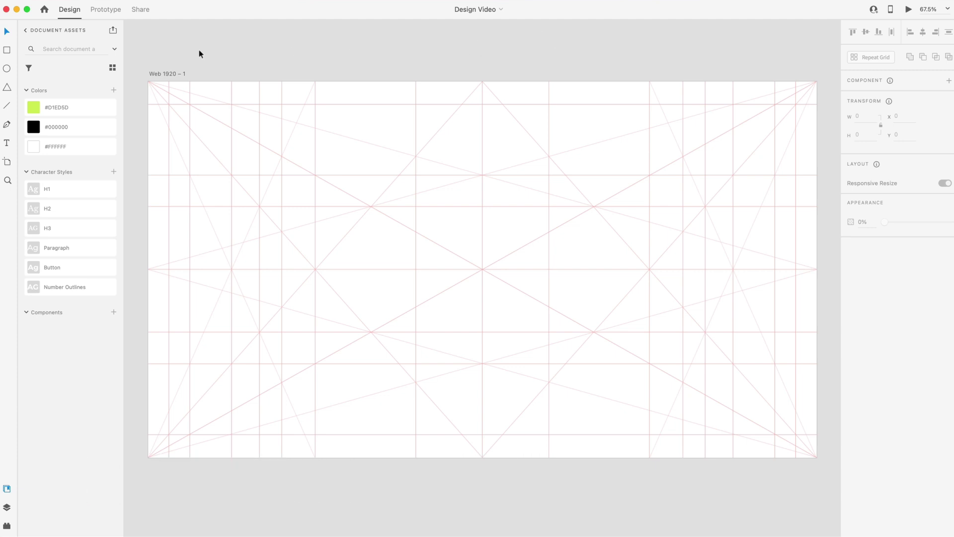
{"action": "left_click", "coordinate": [156, 74]}
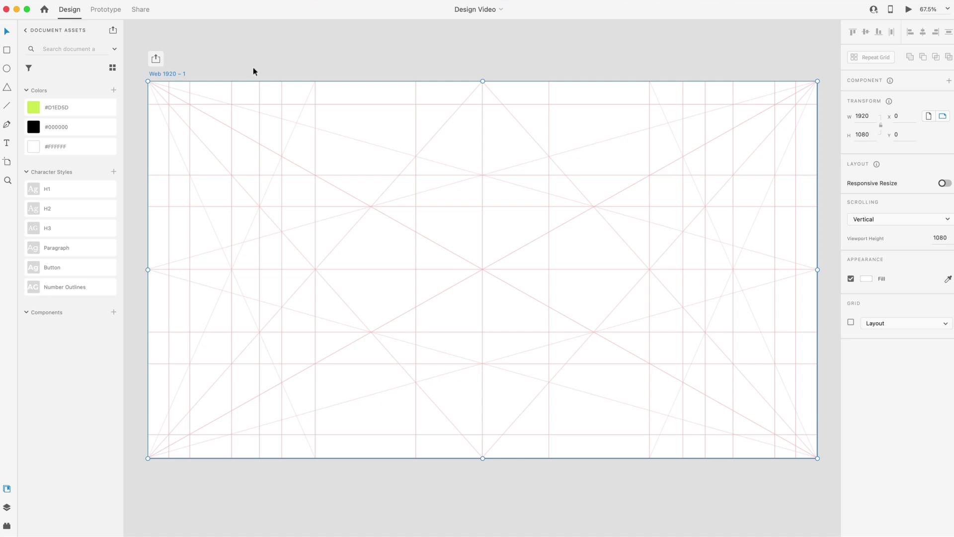
{"action": "left_click", "coordinate": [415, 50]}
{"action": "left_click", "coordinate": [534, 125]}
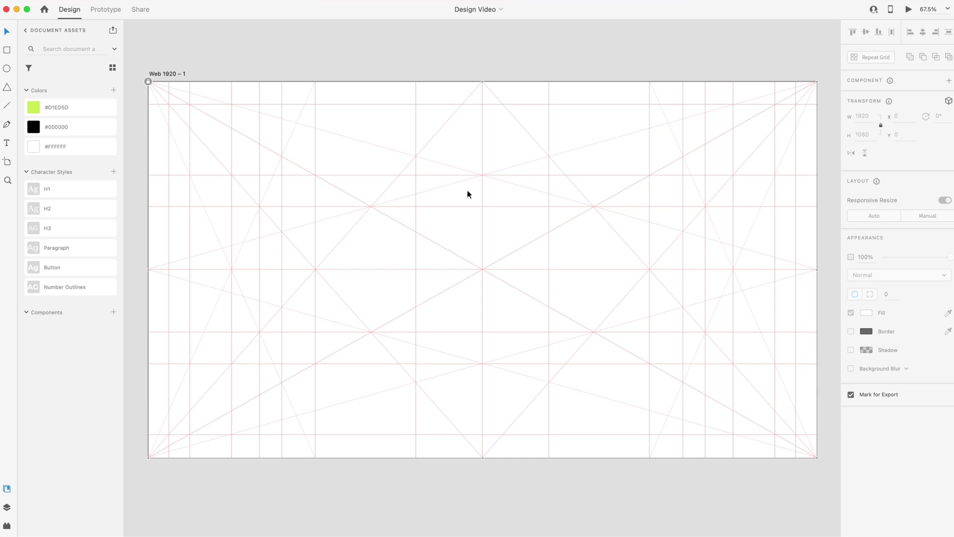
{"action": "left_click", "coordinate": [463, 81]}
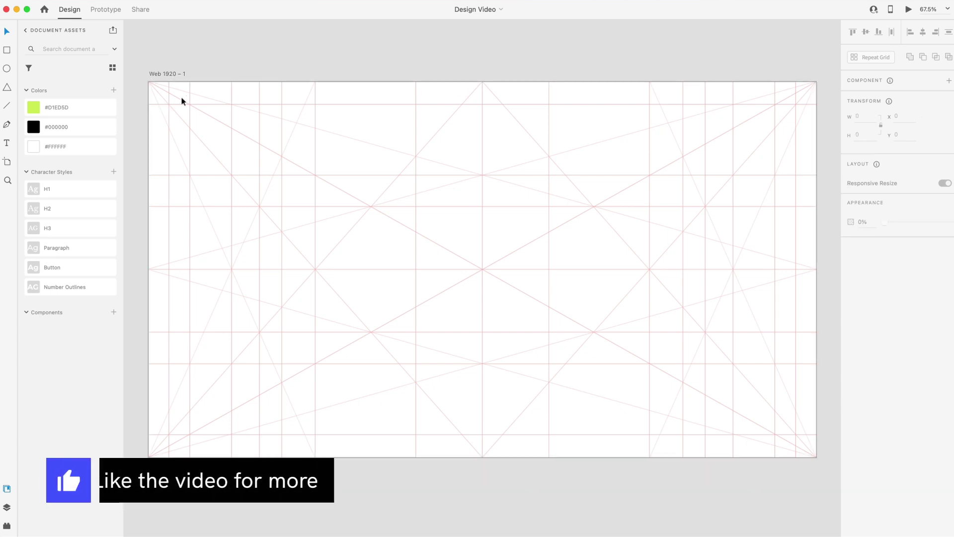
- Add a placeholder text "asdf" near the upper-left corner of the Web 1920 – 1 artboard
{"action": "scroll", "coordinate": [198, 98], "scroll_direction": "up", "scroll_amount": 5}
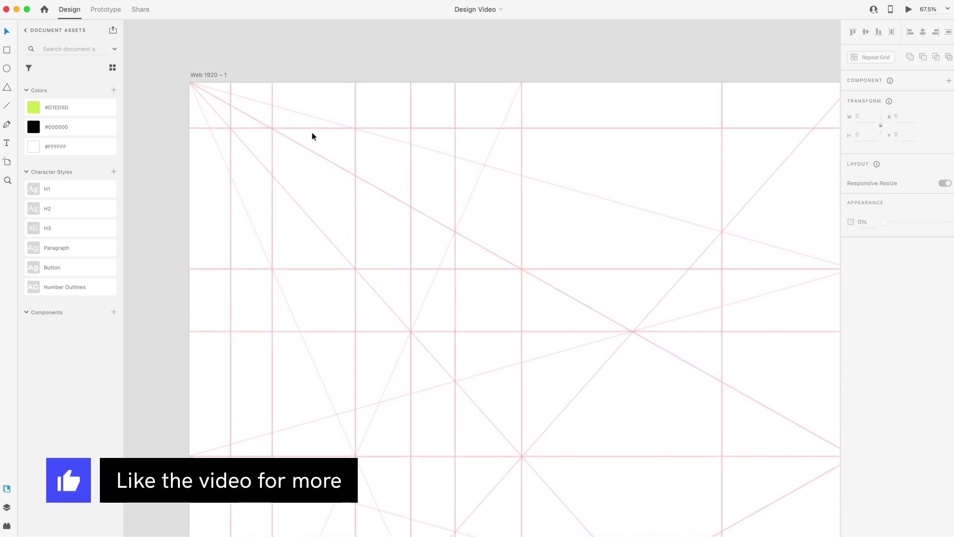
{"action": "scroll", "coordinate": [318, 136], "scroll_direction": "up", "scroll_amount": 1}
{"action": "scroll", "coordinate": [318, 136], "scroll_direction": "right", "scroll_amount": 1}
{"action": "key", "text": "t"}
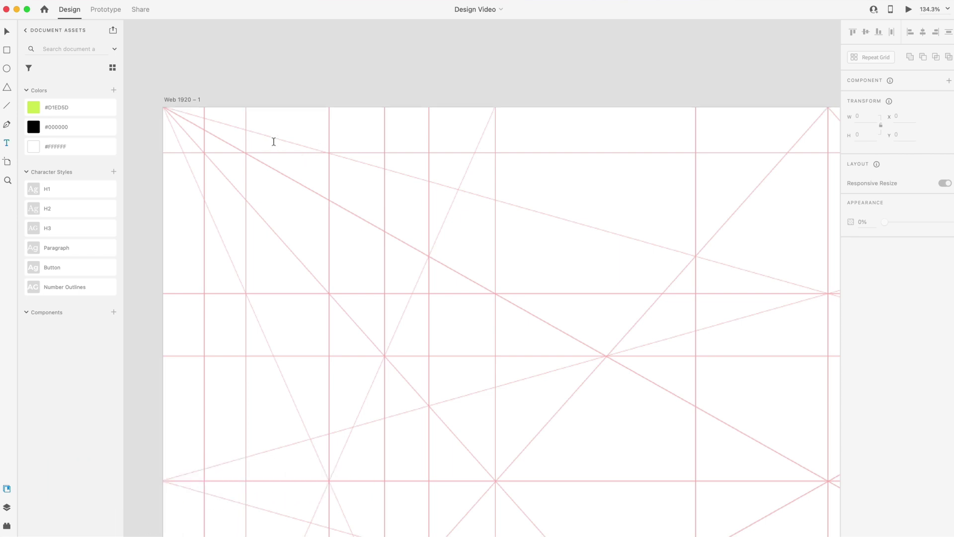
{"action": "left_click", "coordinate": [273, 141]}
{"action": "type", "text": "asdf"}
{"action": "left_click", "coordinate": [7, 32]}
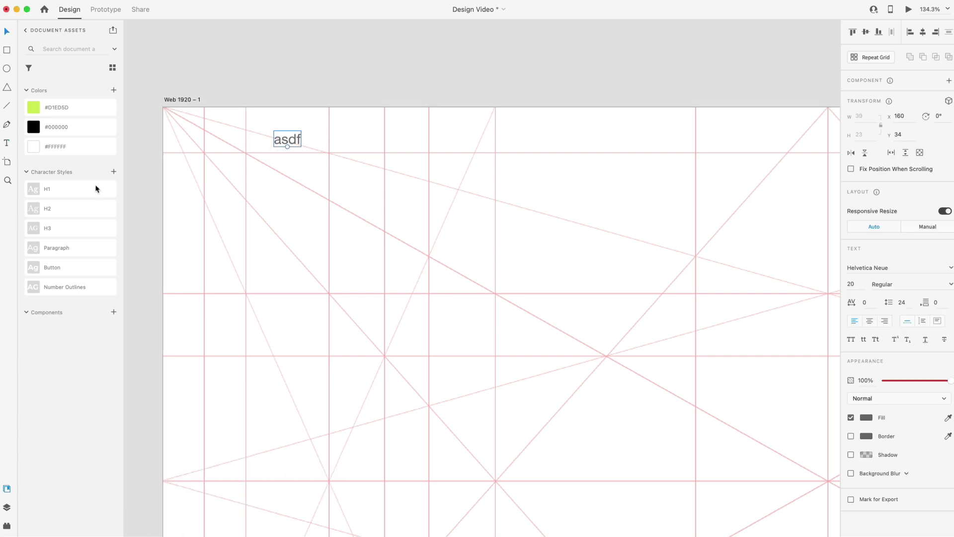
- Apply the H3 character style to the placeholder text and review its font size, weight and capitalization settings
{"action": "left_click", "coordinate": [77, 288]}
{"action": "right_click", "coordinate": [70, 225]}
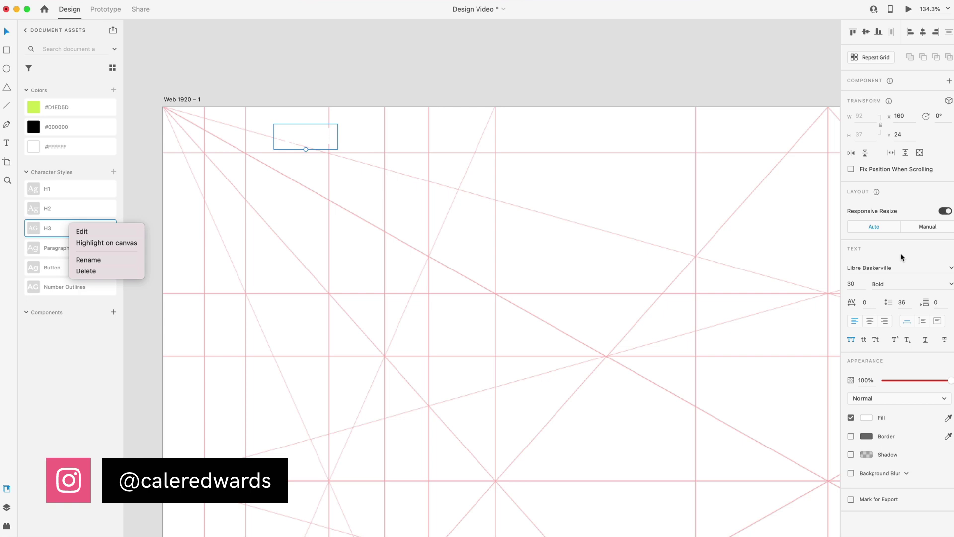
{"action": "key", "text": "Escape"}
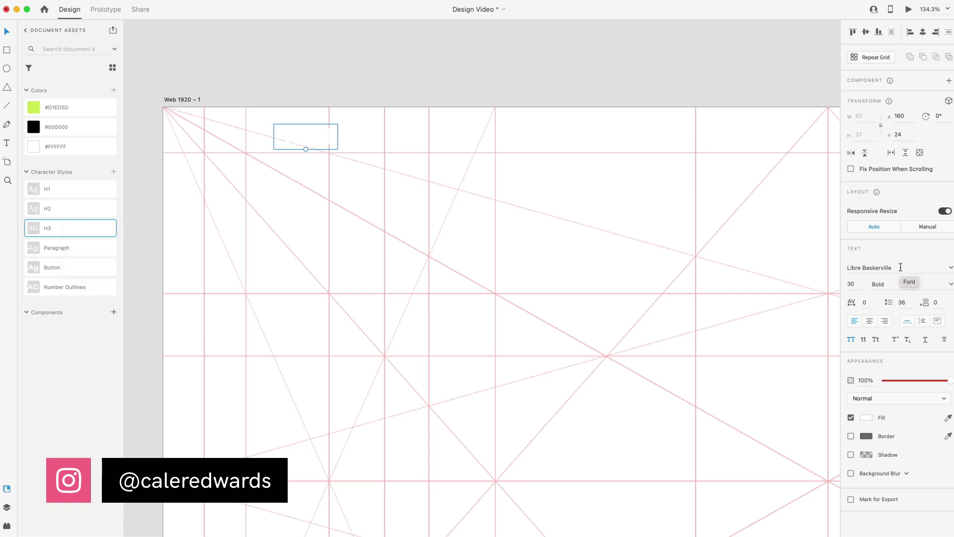
{"action": "left_click", "coordinate": [860, 283]}
{"action": "left_click", "coordinate": [897, 283]}
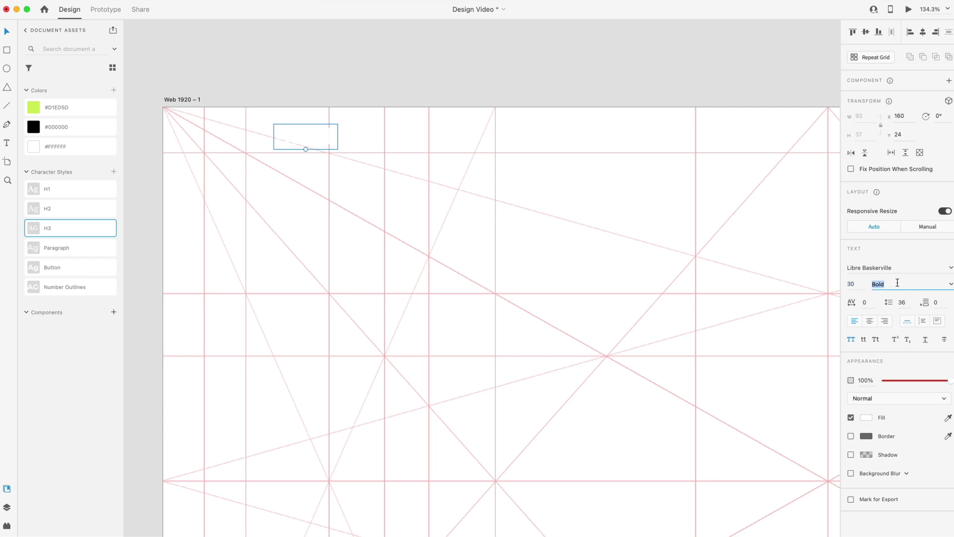
{"action": "left_click", "coordinate": [850, 339]}
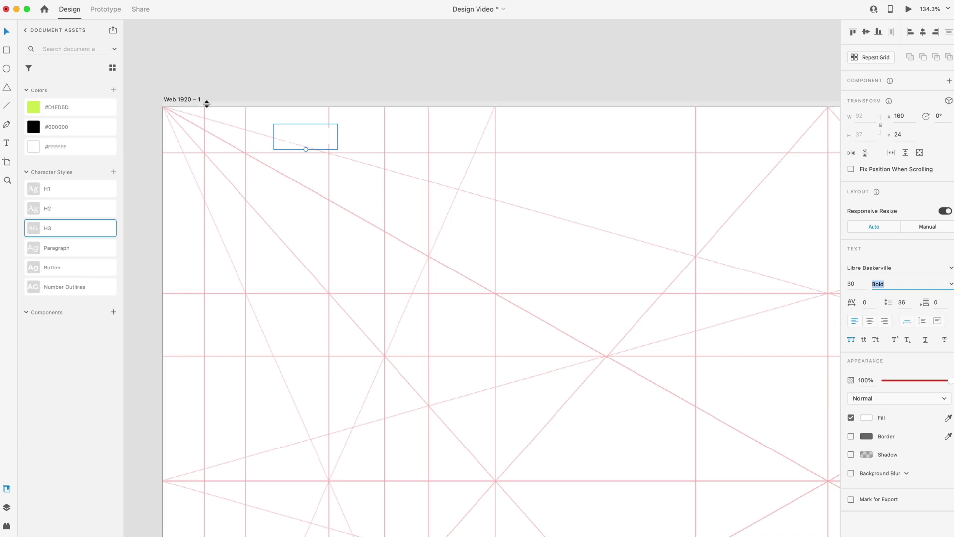
- Shift the placeholder text closer to the artboard's left edge and fill the artboard with the saved colour #000000
{"action": "left_click_drag", "start_coordinate": [297, 134], "coordinate": [267, 139]}
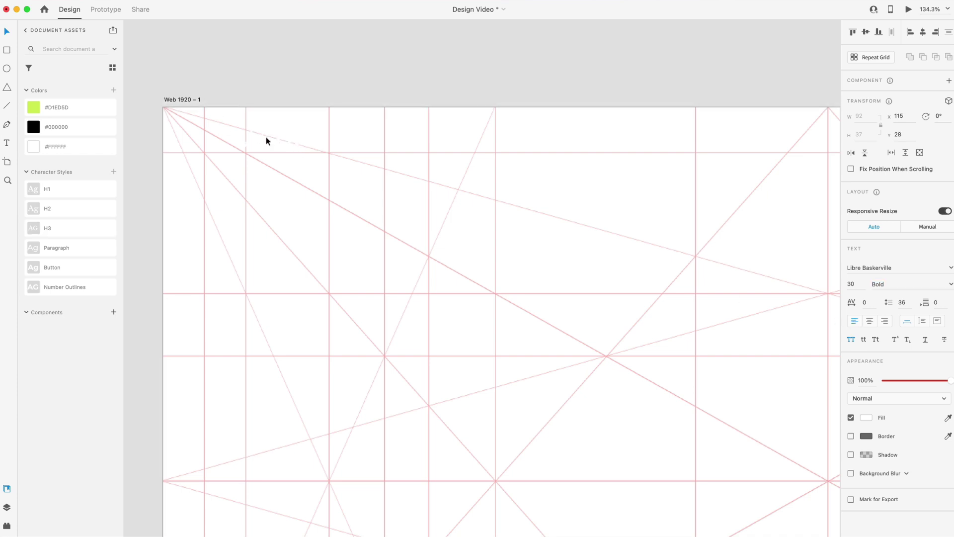
{"action": "left_click", "coordinate": [176, 99]}
{"action": "left_click", "coordinate": [35, 129]}
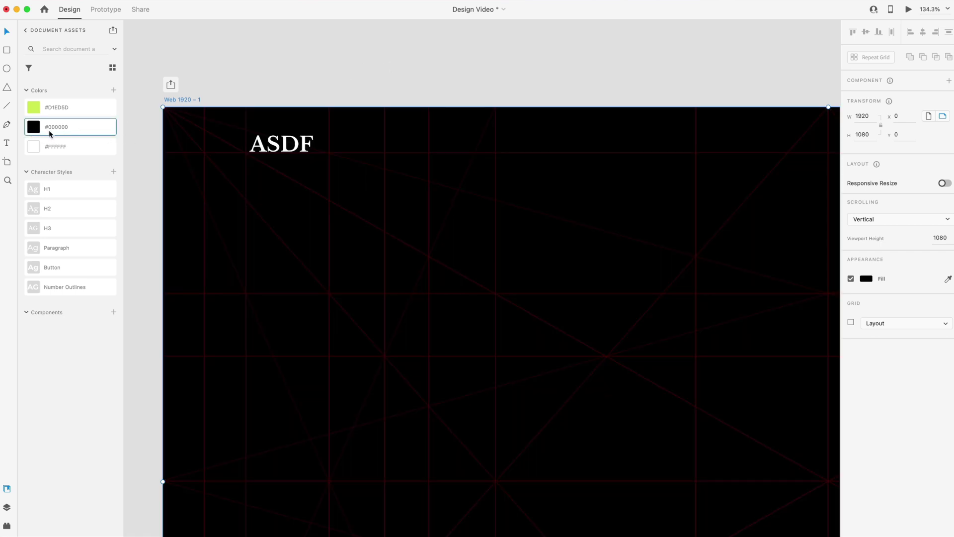
{"action": "left_click", "coordinate": [282, 92]}
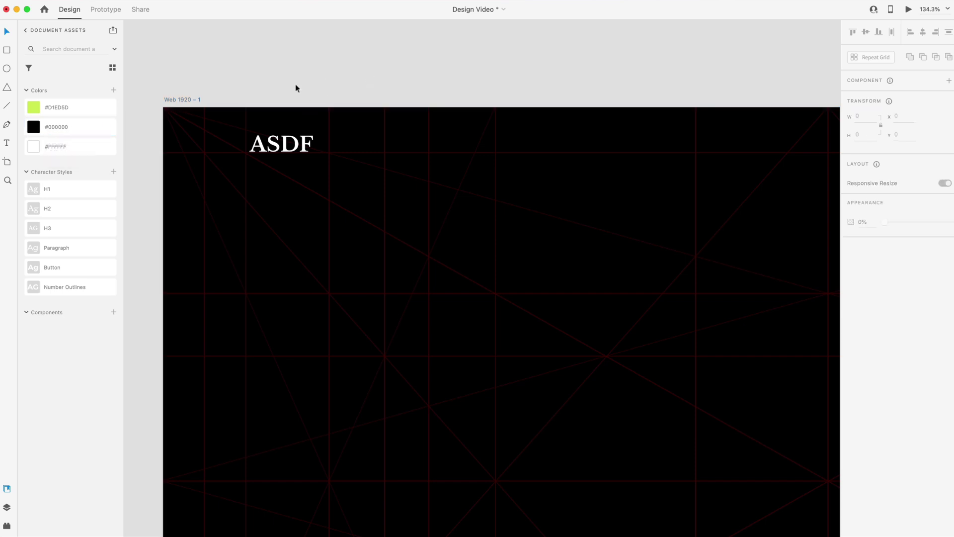
- Align the ASDF text's left edge with the first vertical guide, at X 60, Y 35
{"action": "scroll", "coordinate": [217, 124], "scroll_direction": "up", "scroll_amount": 5}
{"action": "scroll", "coordinate": [353, 150], "scroll_direction": "left", "scroll_amount": 3}
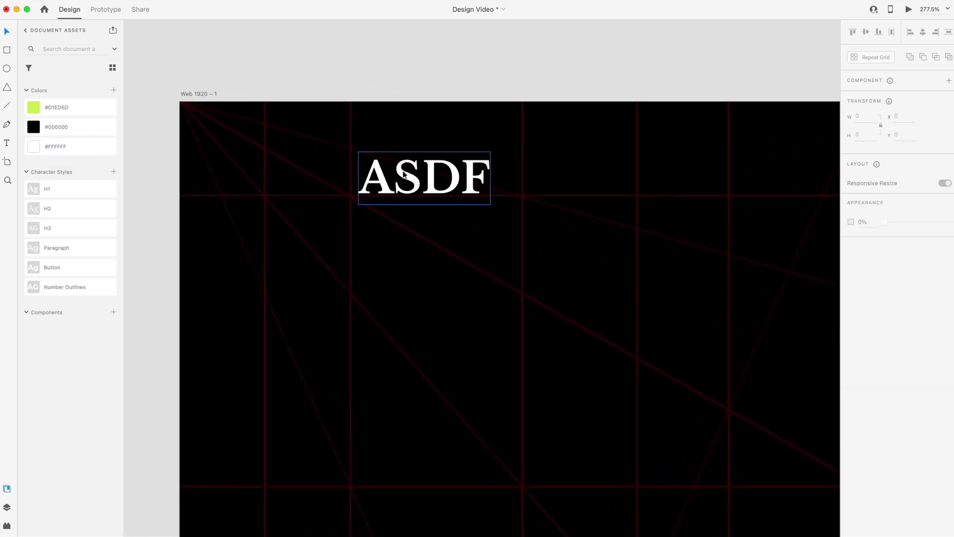
{"action": "left_click_drag", "start_coordinate": [381, 170], "coordinate": [308, 180]}
{"action": "key", "text": "alt"}
{"action": "key", "text": "Left"}
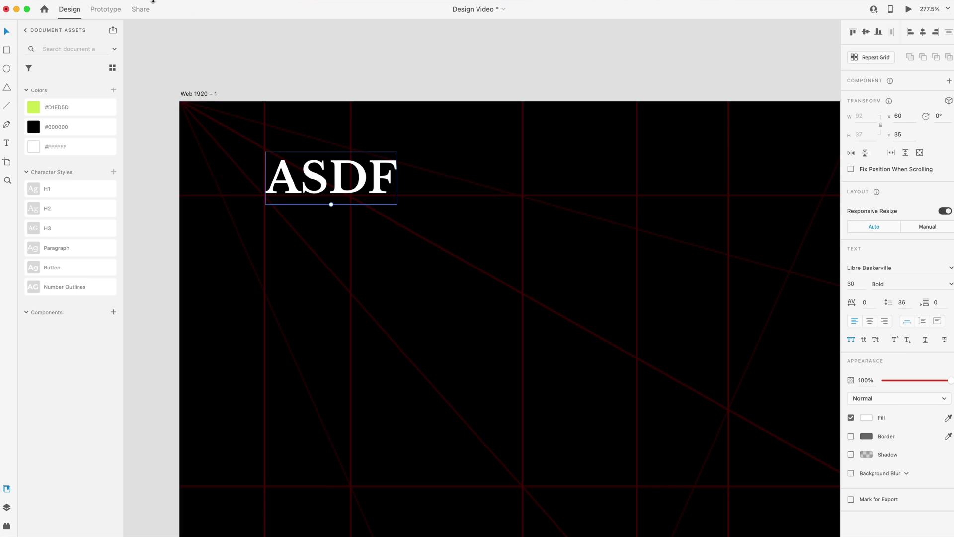
- Replace the ASDF placeholder with a random male name using the ContentGenerator plugin
{"action": "left_click", "coordinate": [143, 1]}
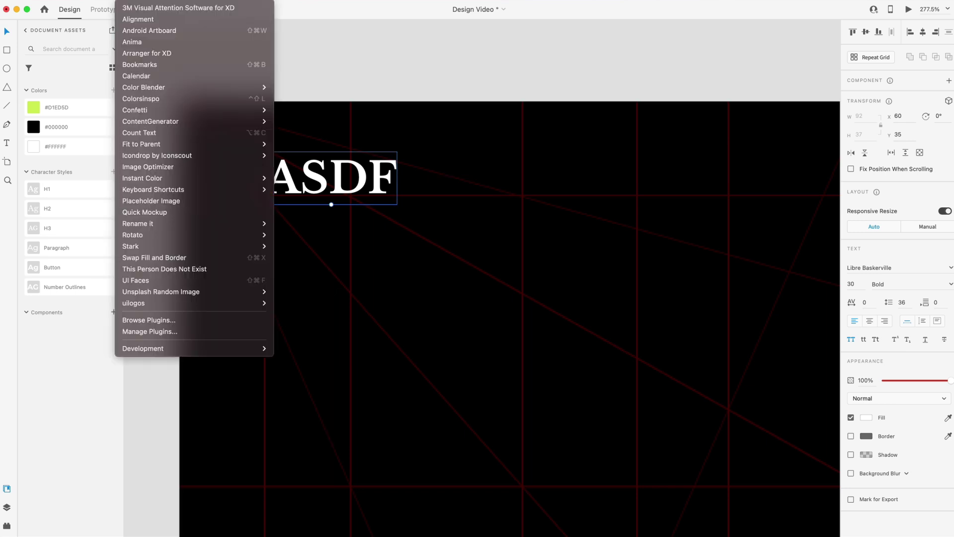
{"action": "left_click", "coordinate": [292, 122]}
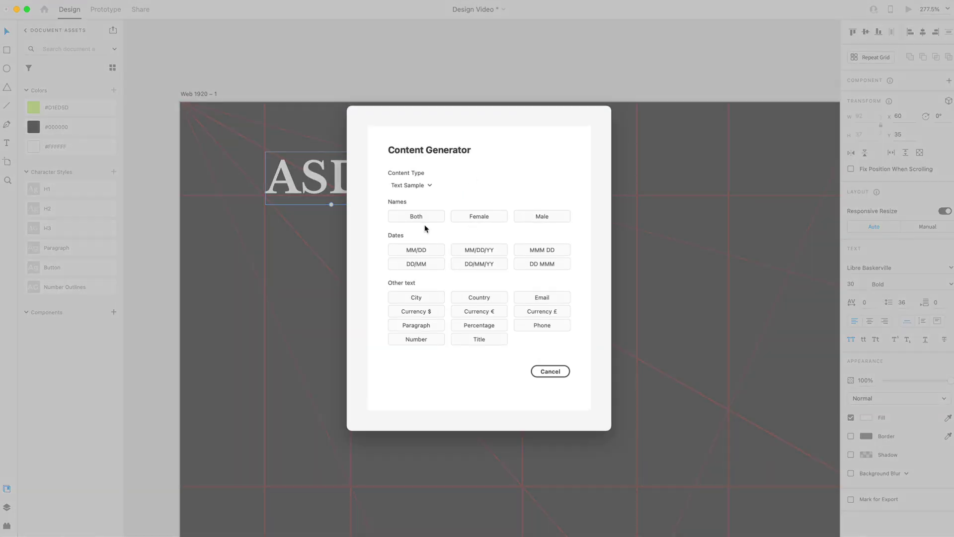
{"action": "left_click", "coordinate": [562, 221]}
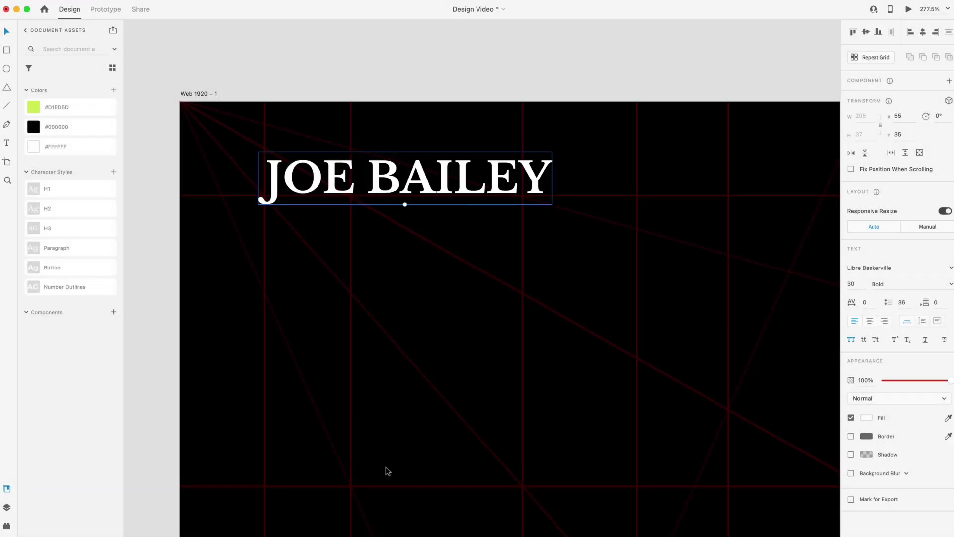
{"action": "left_click", "coordinate": [463, 81]}
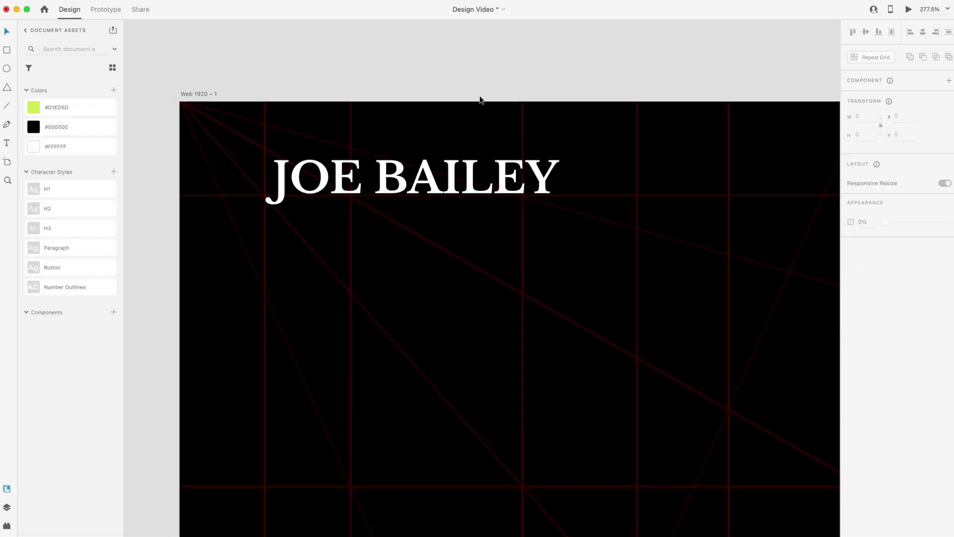
- Add a second placeholder text "asdf" at the artboard's upper right, around X 1542, Y 24, with the Paragraph character style
{"action": "scroll", "coordinate": [480, 127], "scroll_direction": "down", "scroll_amount": 5}
{"action": "scroll", "coordinate": [483, 122], "scroll_direction": "right", "scroll_amount": 8}
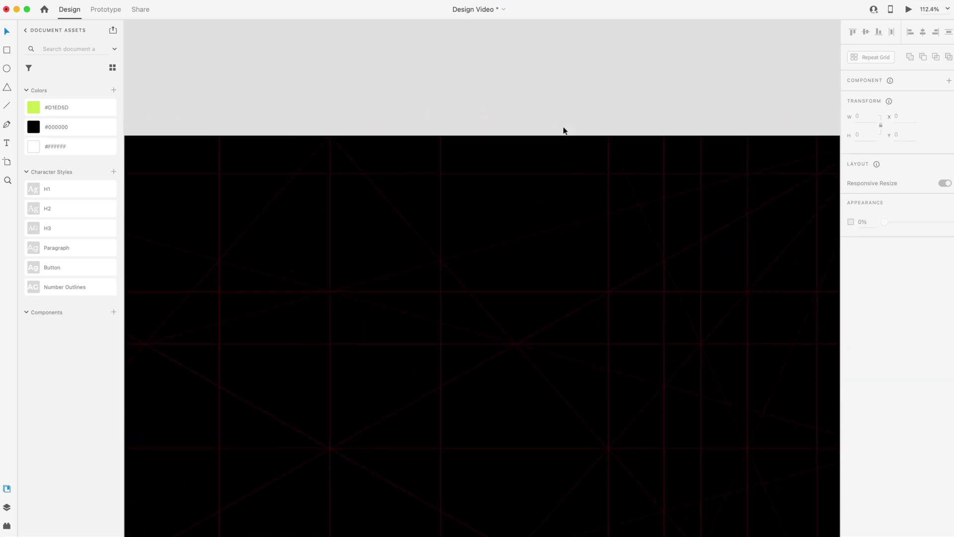
{"action": "scroll", "coordinate": [564, 131], "scroll_direction": "right", "scroll_amount": 3}
{"action": "key", "text": "t"}
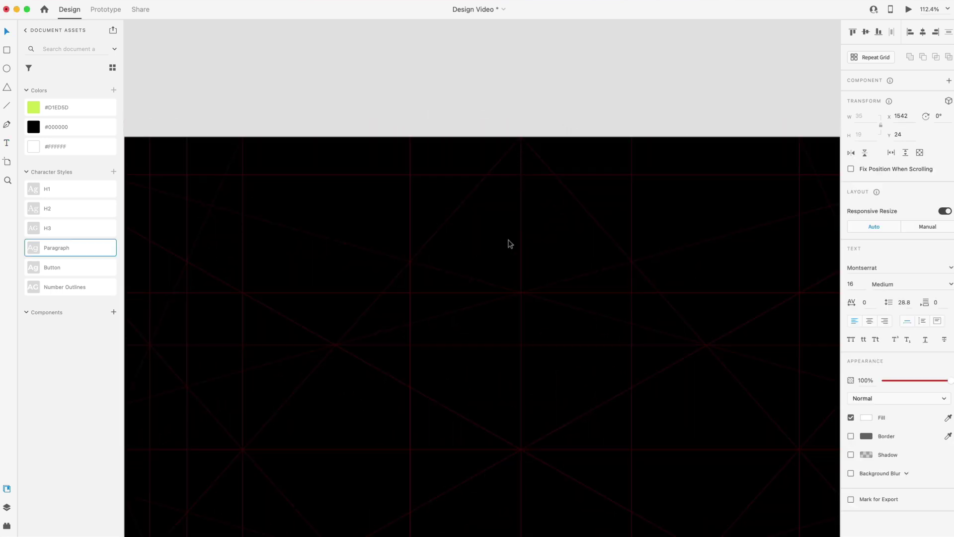
{"action": "scroll", "coordinate": [507, 238], "scroll_direction": "left", "scroll_amount": 8}
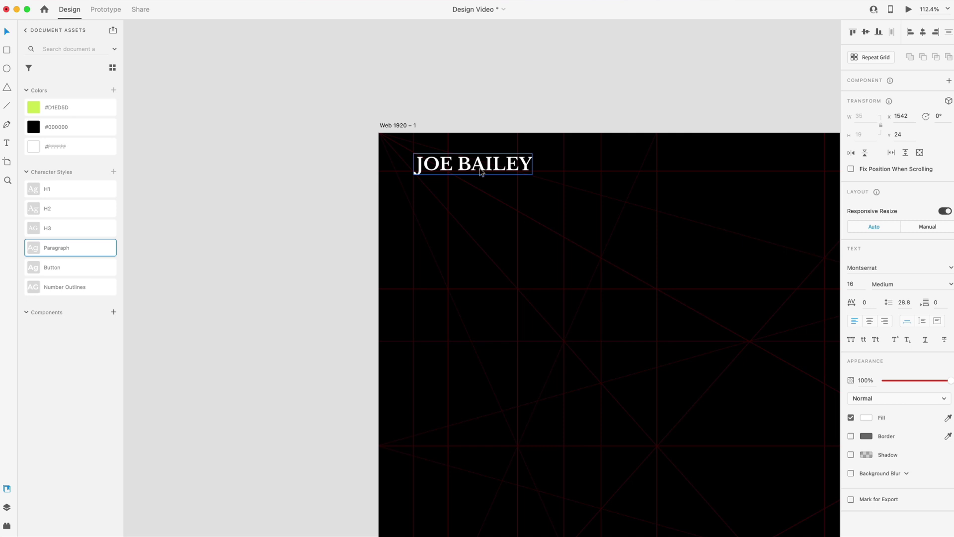
{"action": "scroll", "coordinate": [479, 171], "scroll_direction": "right", "scroll_amount": 10}
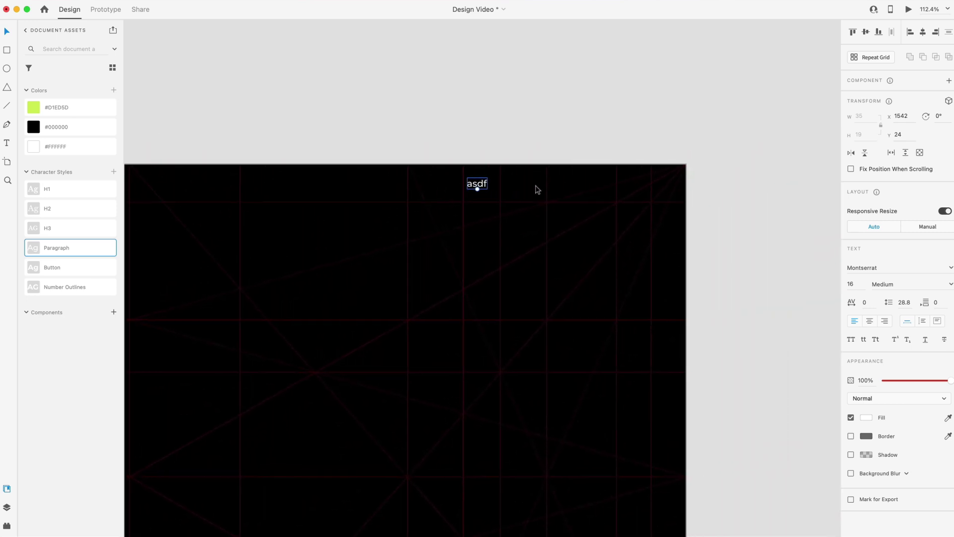
{"action": "scroll", "coordinate": [505, 184], "scroll_direction": "up", "scroll_amount": 5}
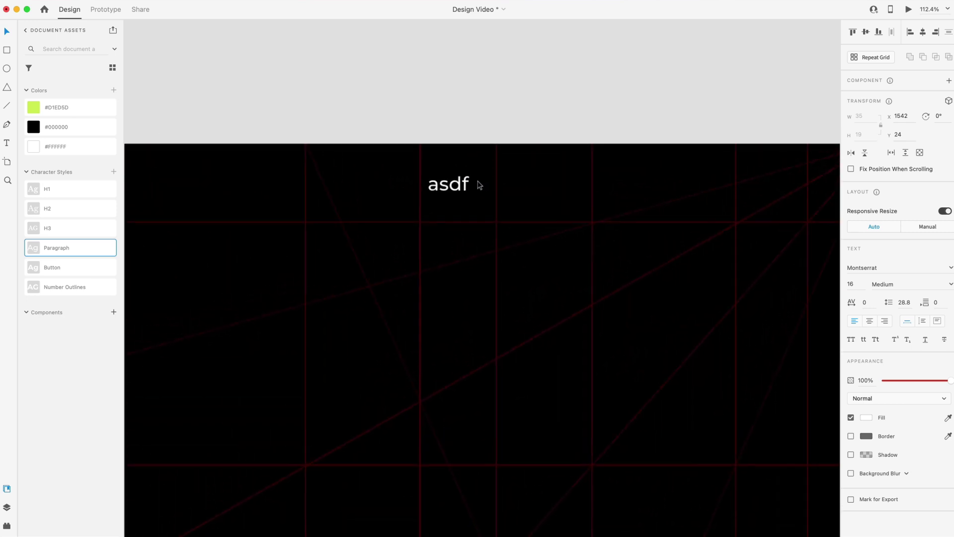
{"action": "left_click", "coordinate": [856, 286]}
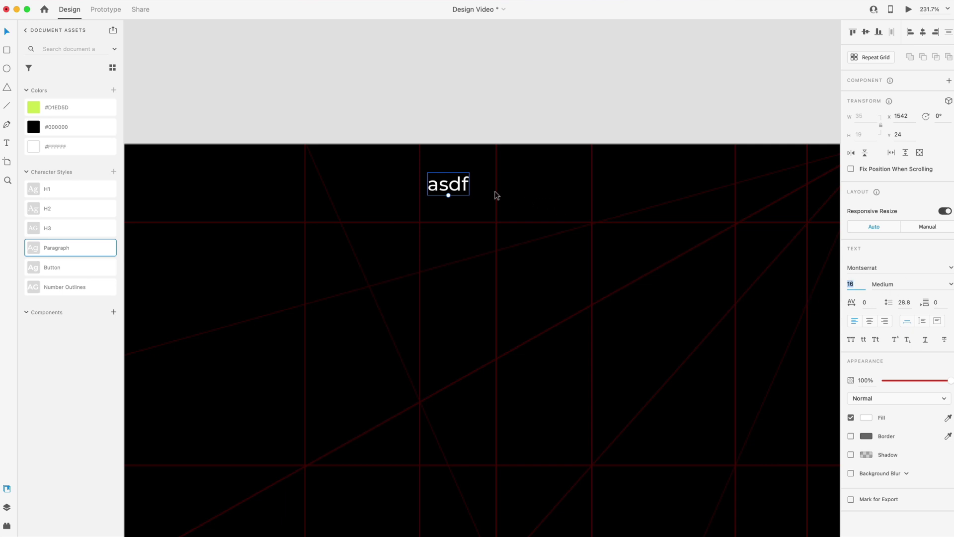
- Move the "asdf" text against the last vertical guide before the artboard's right edge, at X 1825, Y 40
{"action": "left_click_drag", "start_coordinate": [452, 185], "coordinate": [691, 192]}
{"action": "scroll", "coordinate": [681, 197], "scroll_direction": "right", "scroll_amount": 4}
{"action": "scroll", "coordinate": [682, 198], "scroll_direction": "right", "scroll_amount": 3}
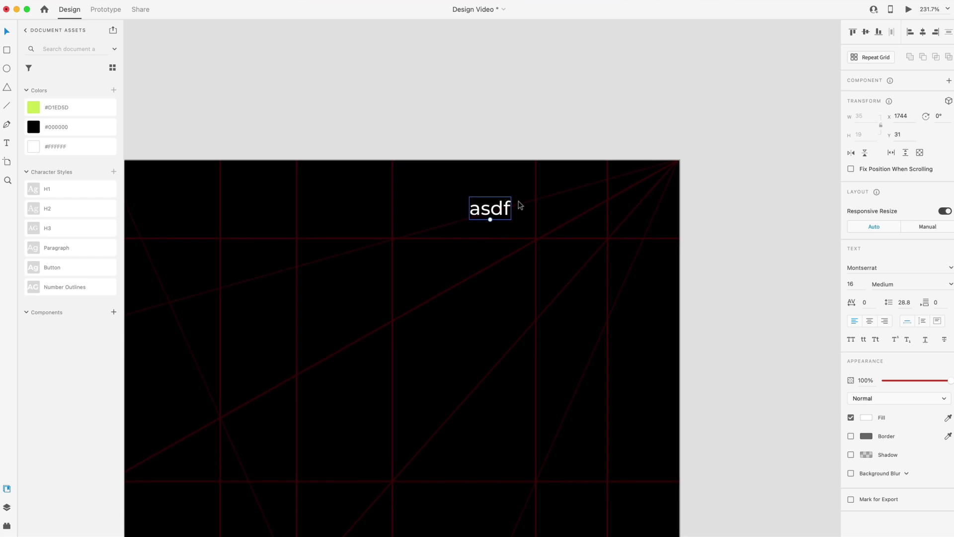
{"action": "left_click_drag", "start_coordinate": [492, 208], "coordinate": [588, 219]}
{"action": "key", "text": "alt"}
{"action": "key", "text": "Right"}
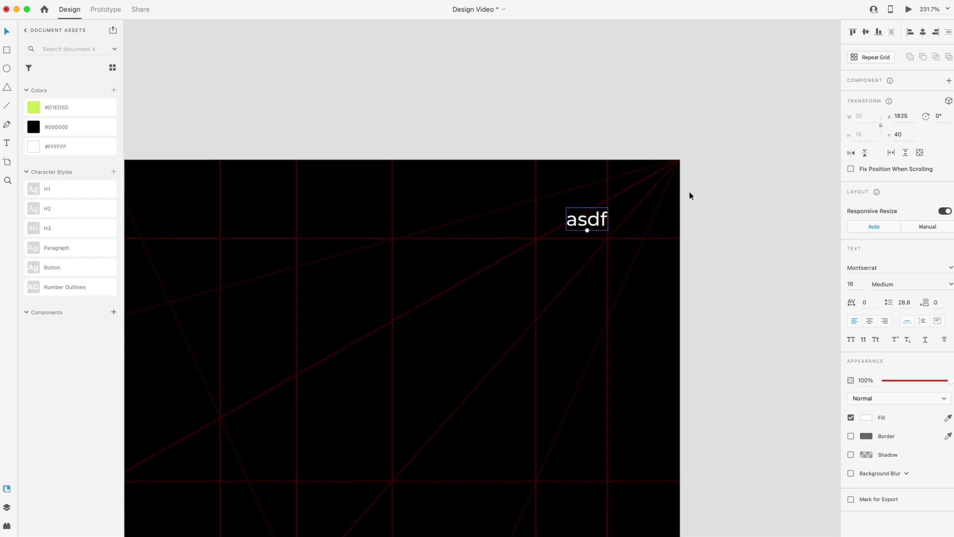
- Change the "asdf" text to "Contact" and right-align it
{"action": "double_click", "coordinate": [593, 217]}
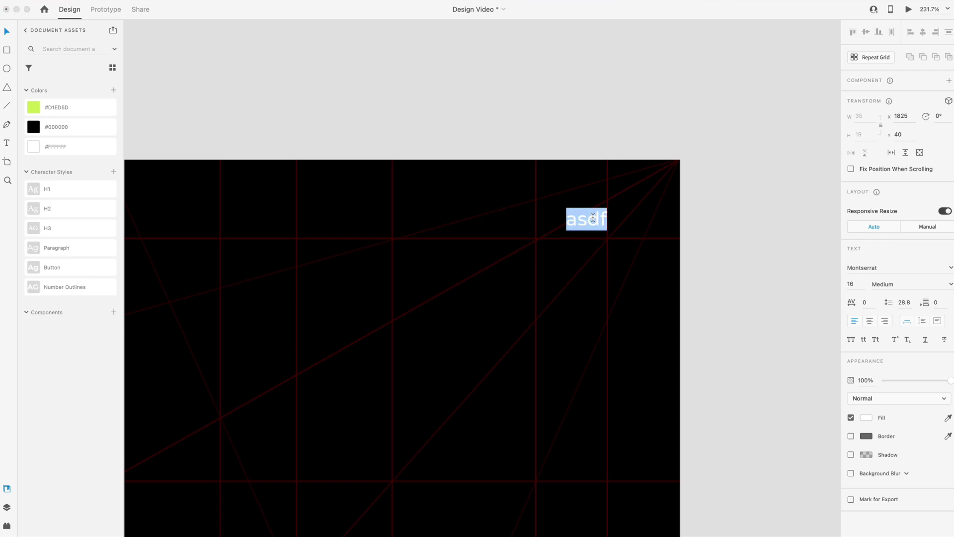
{"action": "type", "text": "Contact"}
{"action": "left_click", "coordinate": [885, 321]}
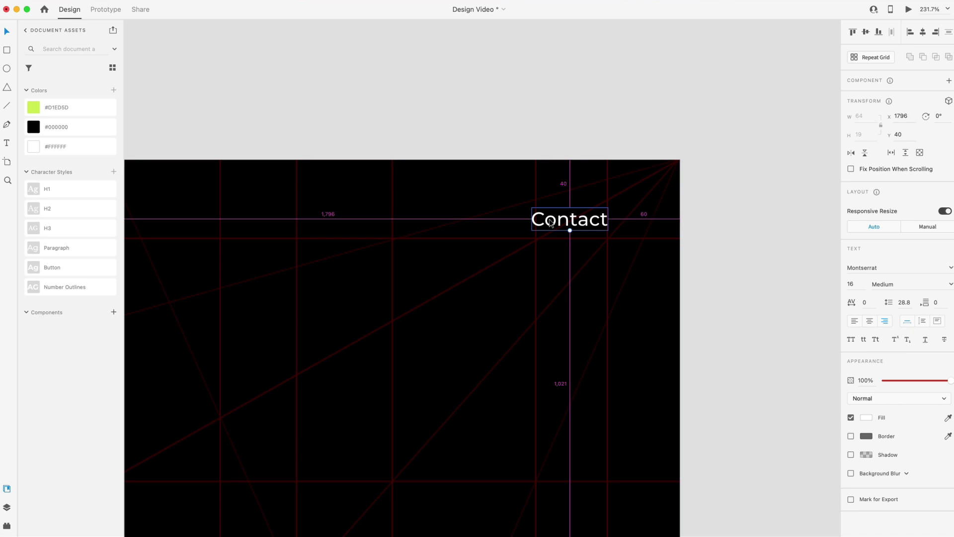
- Duplicate the Contact label leftward to form a row of four evenly spaced navigation labels
{"action": "left_click_drag", "start_coordinate": [551, 223], "coordinate": [323, 229]}
{"action": "scroll", "coordinate": [324, 226], "scroll_direction": "left", "scroll_amount": 3}
{"action": "left_click_drag", "start_coordinate": [432, 235], "coordinate": [307, 226]}
{"action": "left_click", "coordinate": [449, 237], "text": "shift"}
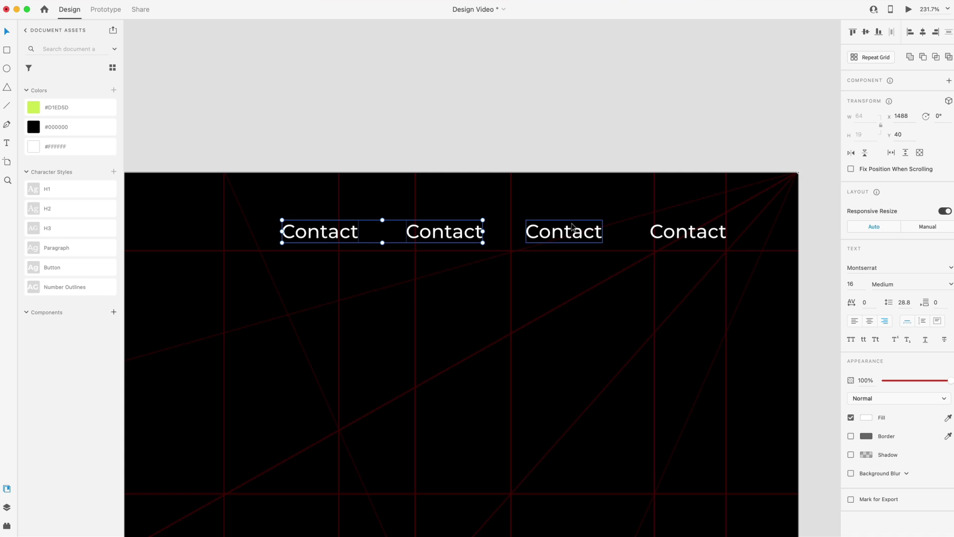
{"action": "key", "text": "super+z"}
- Group the four Contact labels and turn on Stack for the group
{"action": "left_click", "coordinate": [547, 234], "text": "shift"}
{"action": "left_click", "coordinate": [684, 235], "text": "shift"}
{"action": "key", "text": "super+g"}
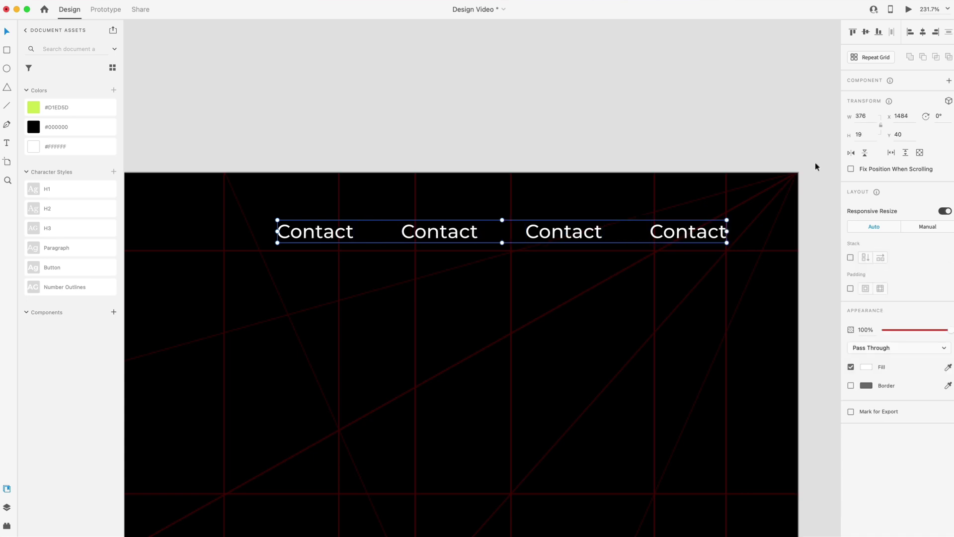
{"action": "left_click", "coordinate": [851, 257]}
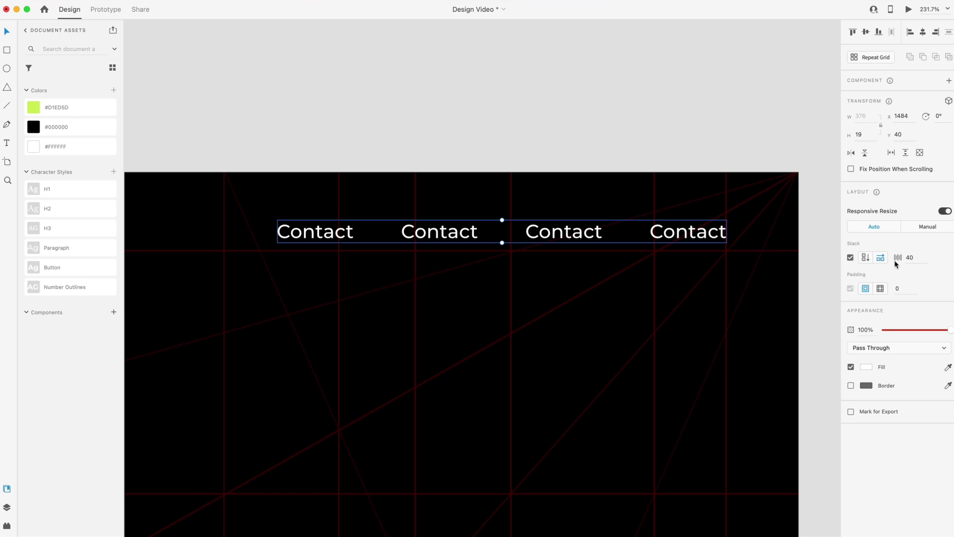
- Change the third navigation label to "Careers" and the second to "About"
{"action": "double_click", "coordinate": [562, 240]}
{"action": "double_click", "coordinate": [555, 237]}
{"action": "type", "text": "Careers"}
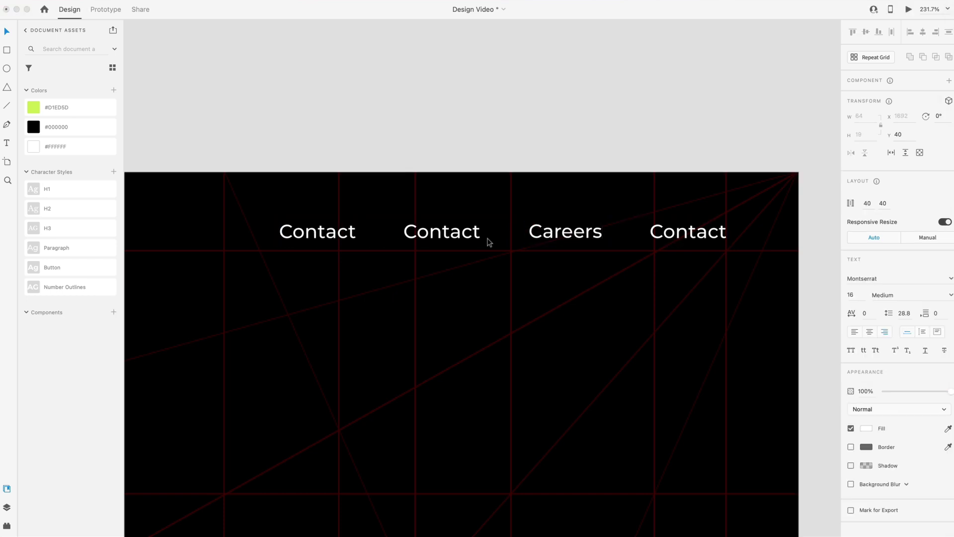
{"action": "double_click", "coordinate": [446, 236]}
{"action": "type", "text": "About"}
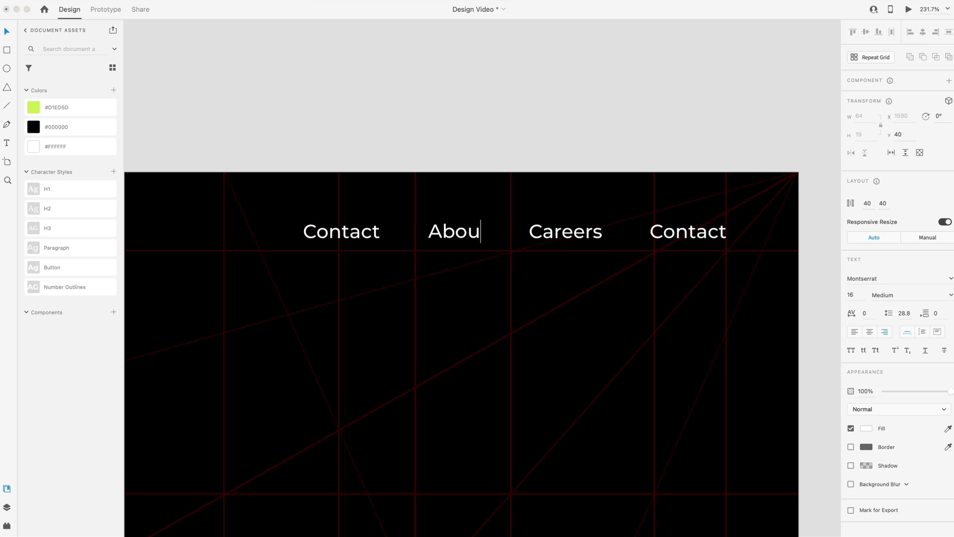
- Complete the navigation row by changing its first label to "Case Studies"
{"action": "key", "text": "Escape"}
{"action": "key", "text": "Escape"}
{"action": "key", "text": "super+0"}
{"action": "key", "text": "Escape"}
{"action": "scroll", "coordinate": [417, 181], "scroll_direction": "up", "scroll_amount": 5}
{"action": "scroll", "coordinate": [418, 182], "scroll_direction": "down", "scroll_amount": 5}
{"action": "scroll", "coordinate": [374, 200], "scroll_direction": "right", "scroll_amount": 1}
{"action": "scroll", "coordinate": [340, 213], "scroll_direction": "up", "scroll_amount": 1}
{"action": "scroll", "coordinate": [342, 217], "scroll_direction": "up", "scroll_amount": 2}
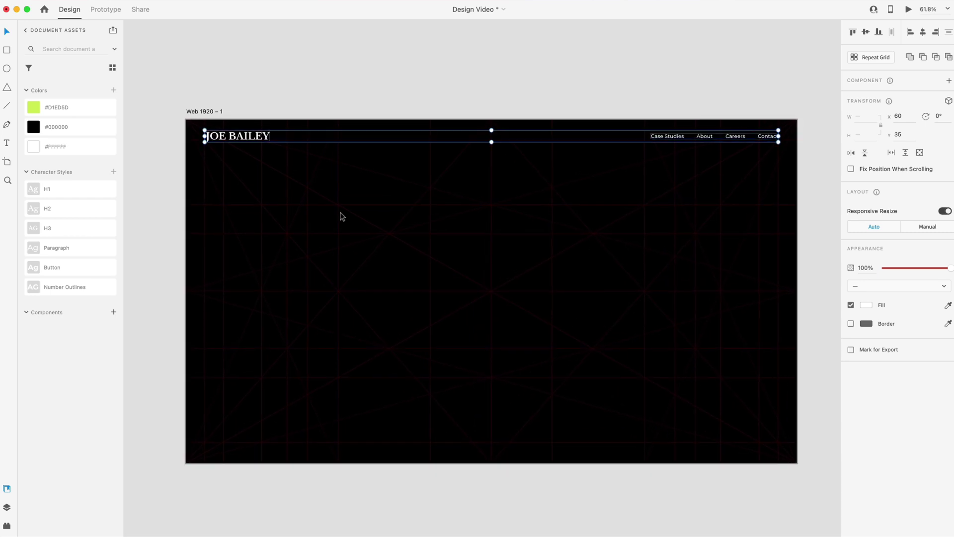
- Group the header's name logo with the navigation links and rename the group "Nav"
{"action": "left_click", "coordinate": [7, 508]}
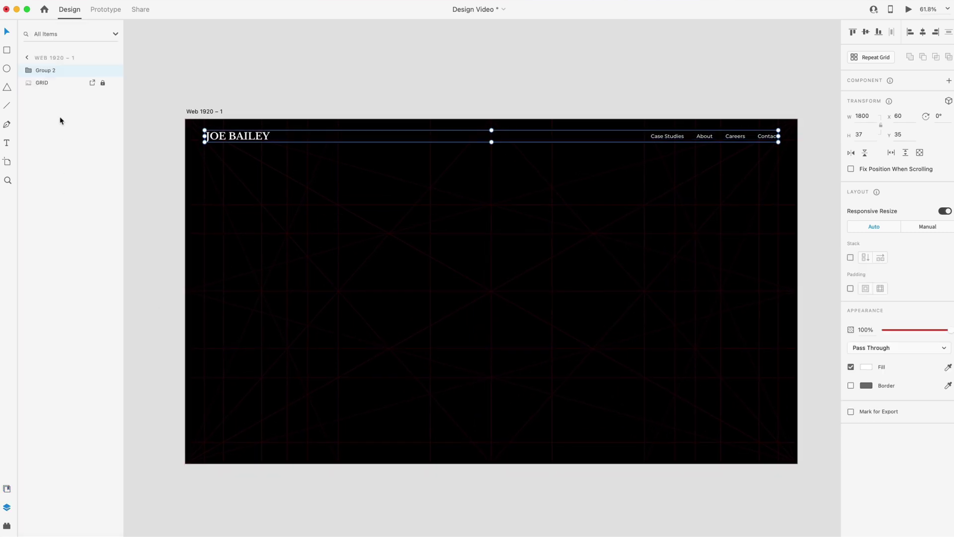
{"action": "double_click", "coordinate": [44, 70]}
{"action": "type", "text": "Nav"}
{"action": "key", "text": "Return"}
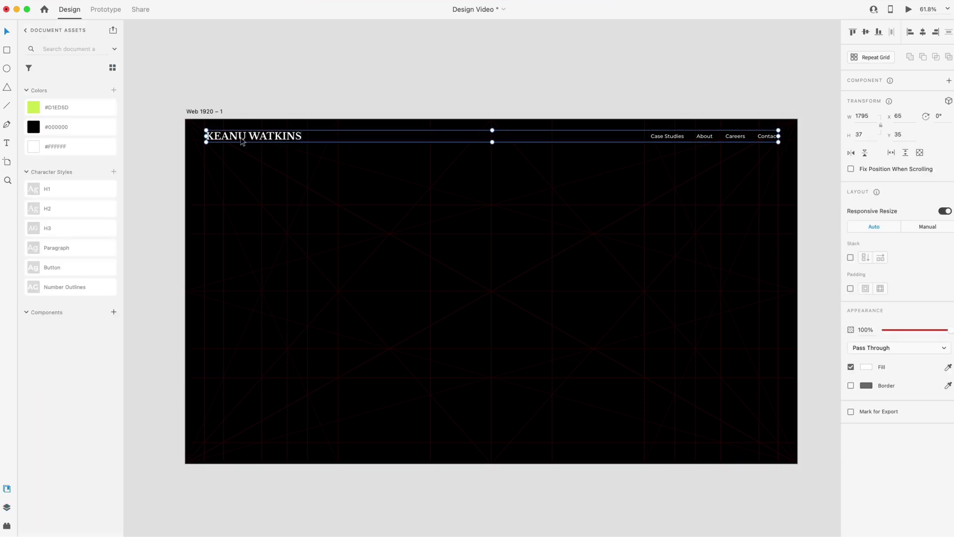
{"action": "left_click", "coordinate": [337, 99]}
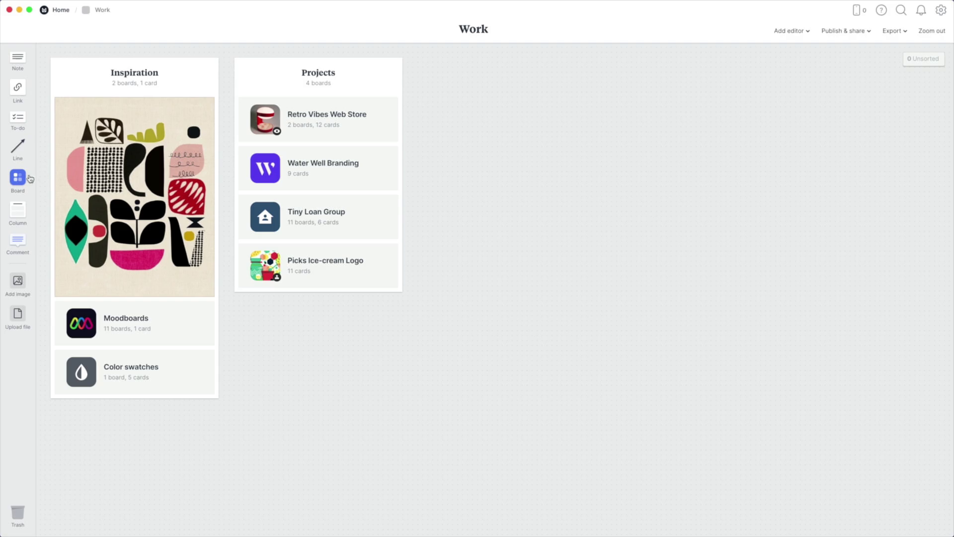
- Switch to Milanote, create a board named "Insen Market Launch" beside the Projects column on the Work board, and open it
{"action": "left_click_drag", "start_coordinate": [23, 177], "coordinate": [476, 210]}
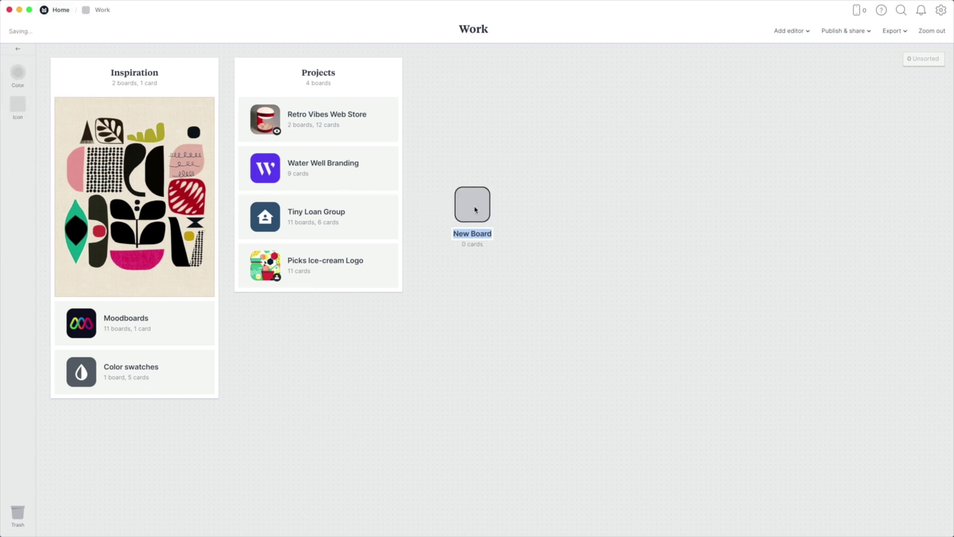
{"action": "type", "text": "Insen Market Launch"}
{"action": "key", "text": "Return"}
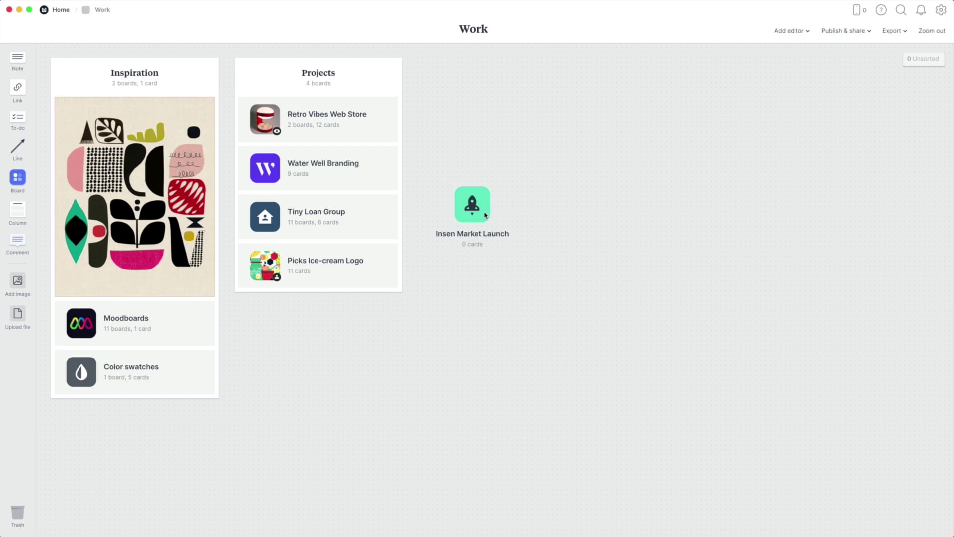
{"action": "left_click", "coordinate": [486, 215]}
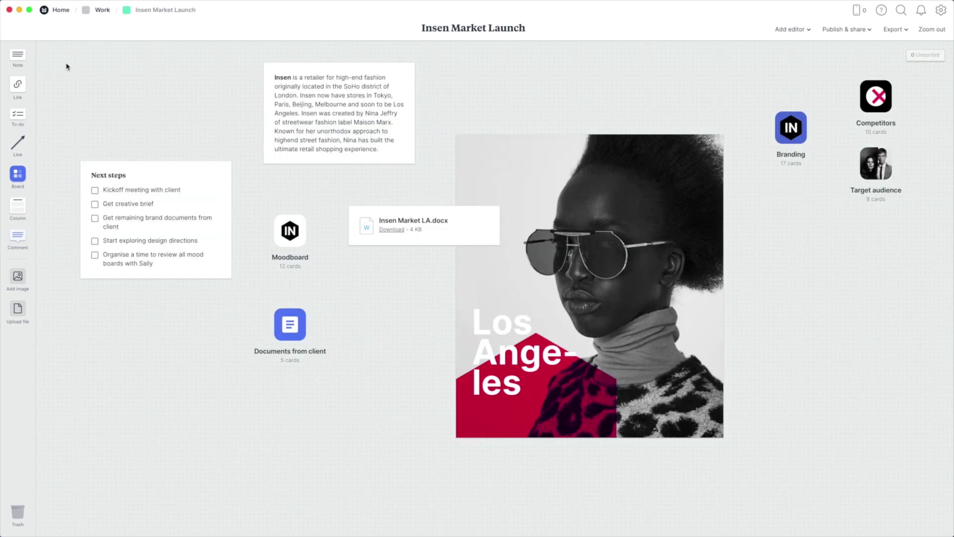
- Add a note reading "#2e4176" beside the colour swatches on the Branding board
{"action": "left_click_drag", "start_coordinate": [18, 56], "coordinate": [94, 73]}
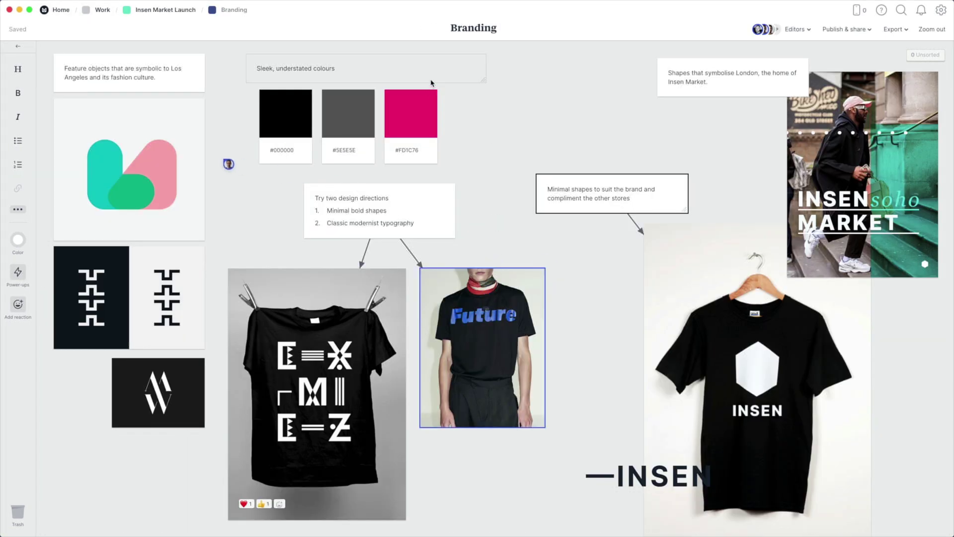
{"action": "left_click", "coordinate": [465, 101]}
{"action": "double_click", "coordinate": [466, 101]}
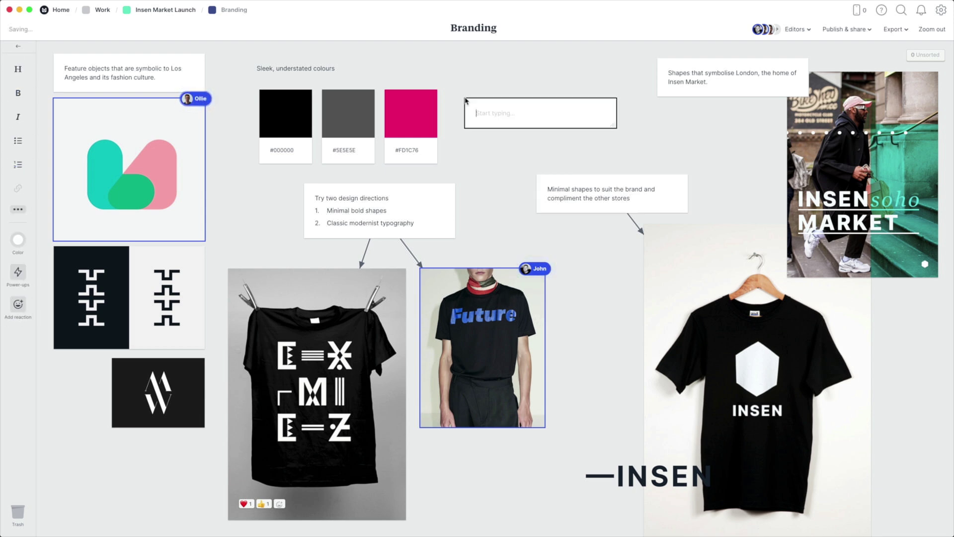
{"action": "type", "text": "#2ea"}
{"action": "key", "text": "BackSpace"}
{"action": "type", "text": "4176"}
{"action": "left_click_drag", "start_coordinate": [499, 107], "coordinate": [481, 111]}
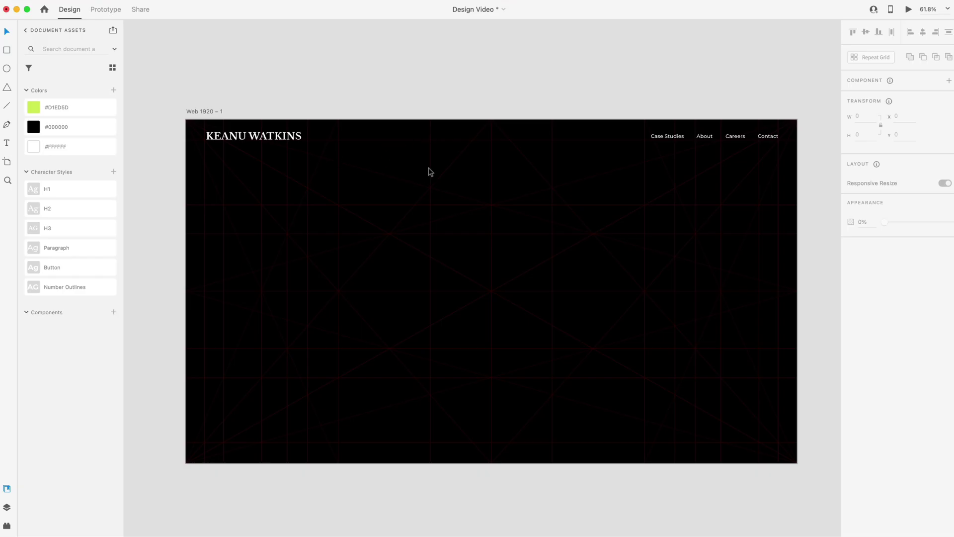
- Switch back to Adobe XD, add the text "asdf" near the middle of the artboard and apply the H1 character style
{"action": "left_click", "coordinate": [462, 258]}
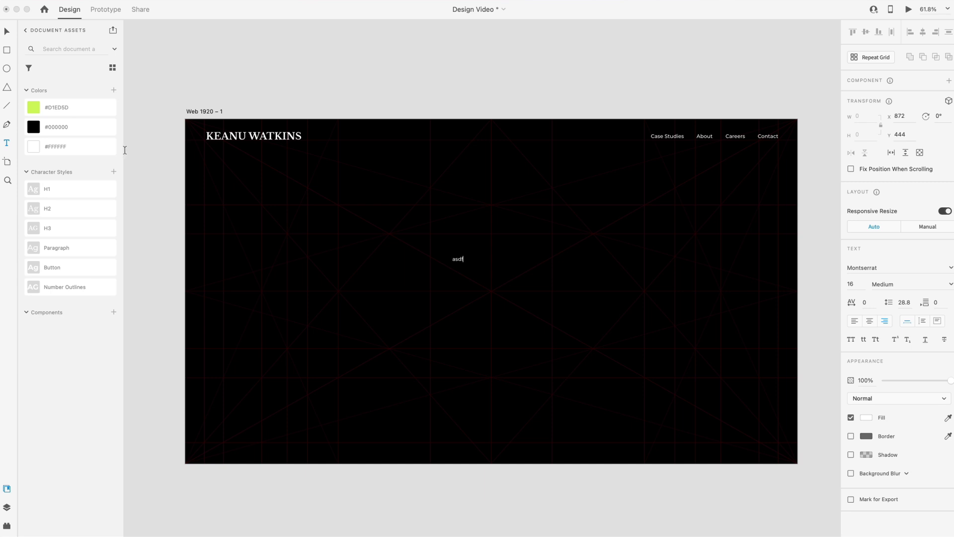
{"action": "left_click", "coordinate": [7, 31]}
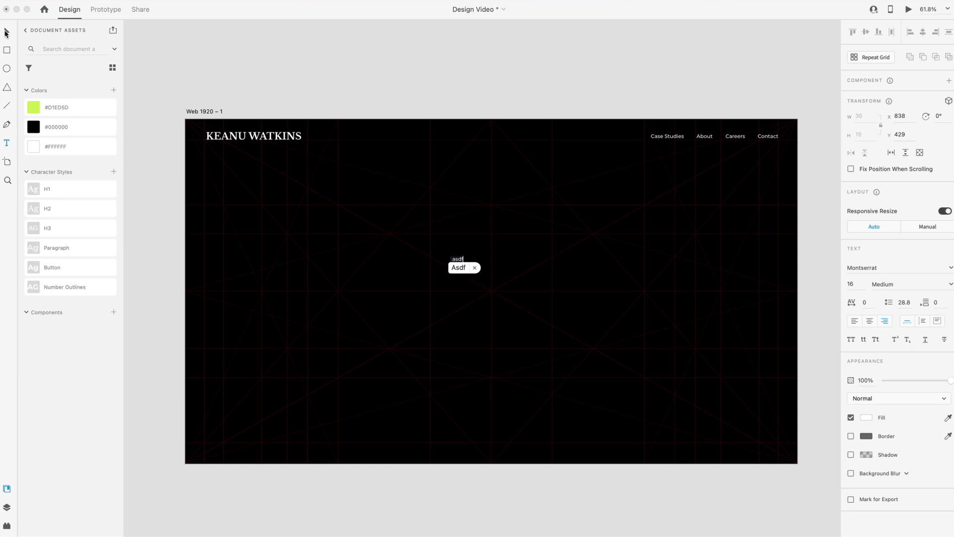
{"action": "left_click", "coordinate": [50, 193]}
{"action": "left_click_drag", "start_coordinate": [400, 249], "coordinate": [492, 296]}
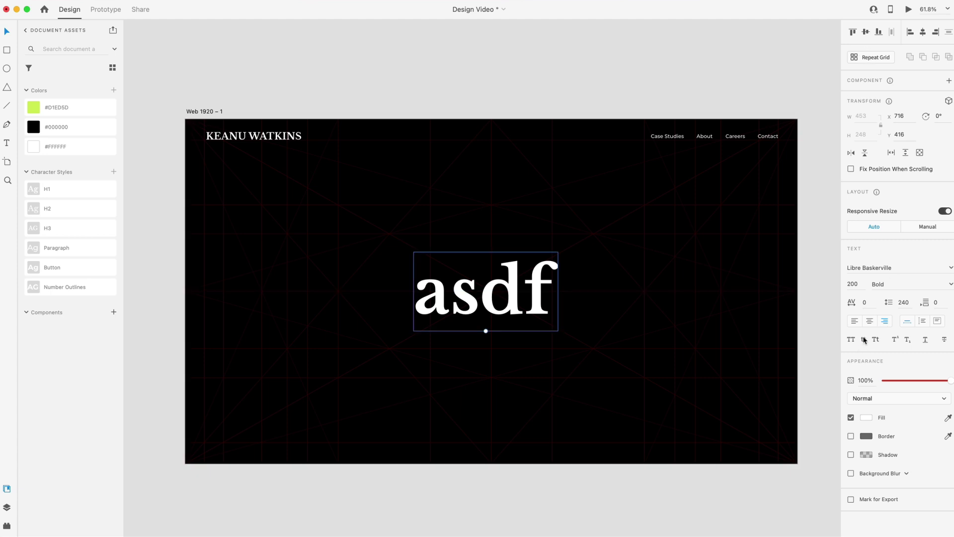
- Centre the large heading's text and its position horizontally on the artboard, and change its wording to "About"
{"action": "left_click", "coordinate": [870, 320]}
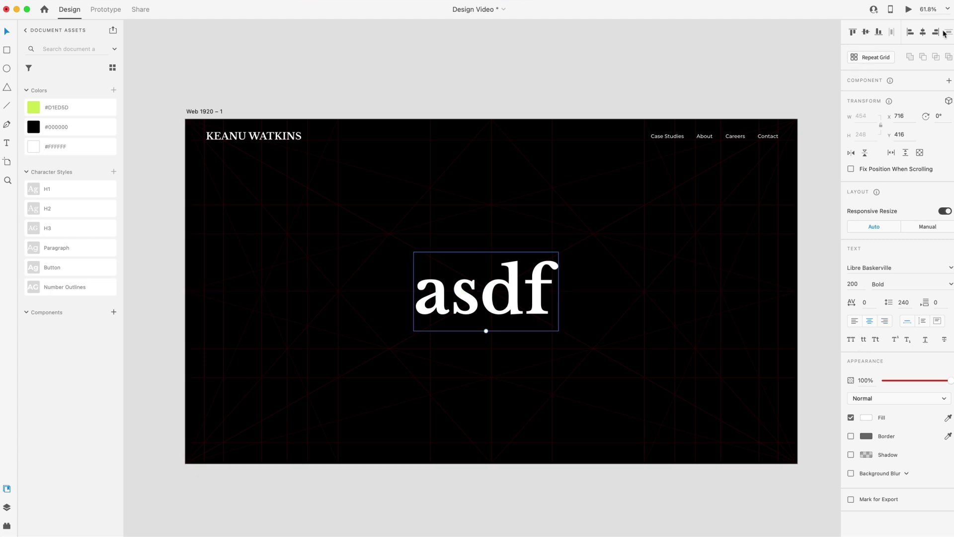
{"action": "left_click", "coordinate": [922, 31]}
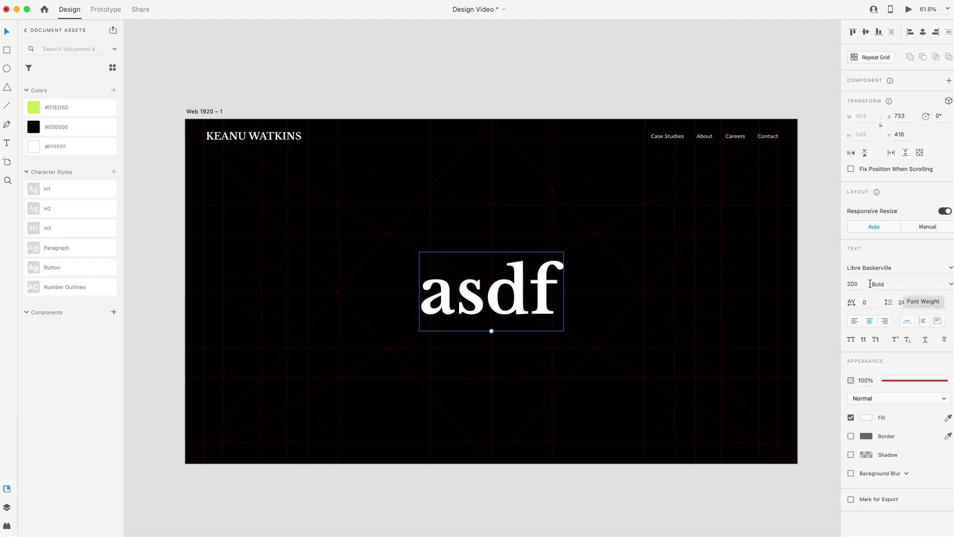
{"action": "double_click", "coordinate": [476, 294]}
{"action": "type", "text": "About"}
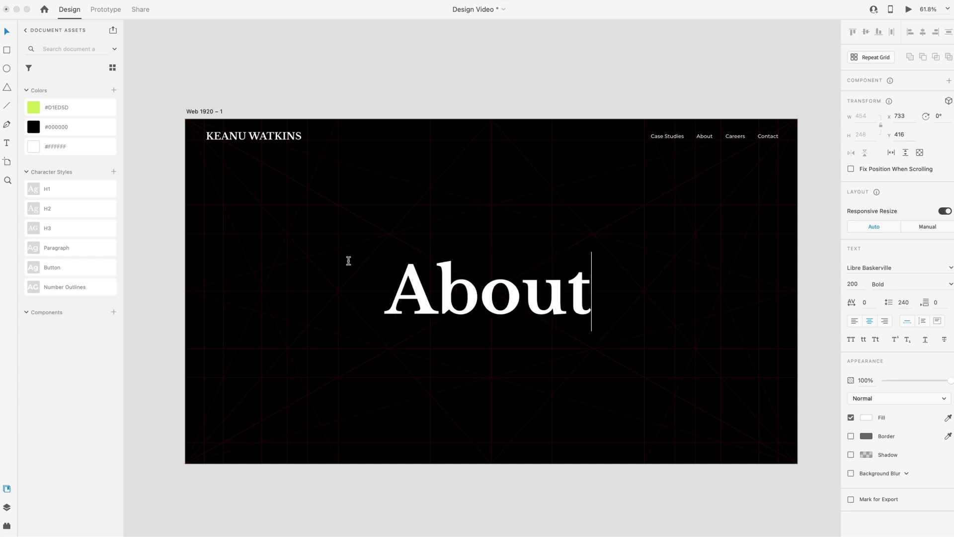
{"action": "key", "text": "Escape"}
{"action": "left_click", "coordinate": [514, 341]}
- Draw a horizontal line about 81 px long beneath the "About" heading and set its border size to 2
{"action": "scroll", "coordinate": [514, 342], "scroll_direction": "up", "scroll_amount": 4}
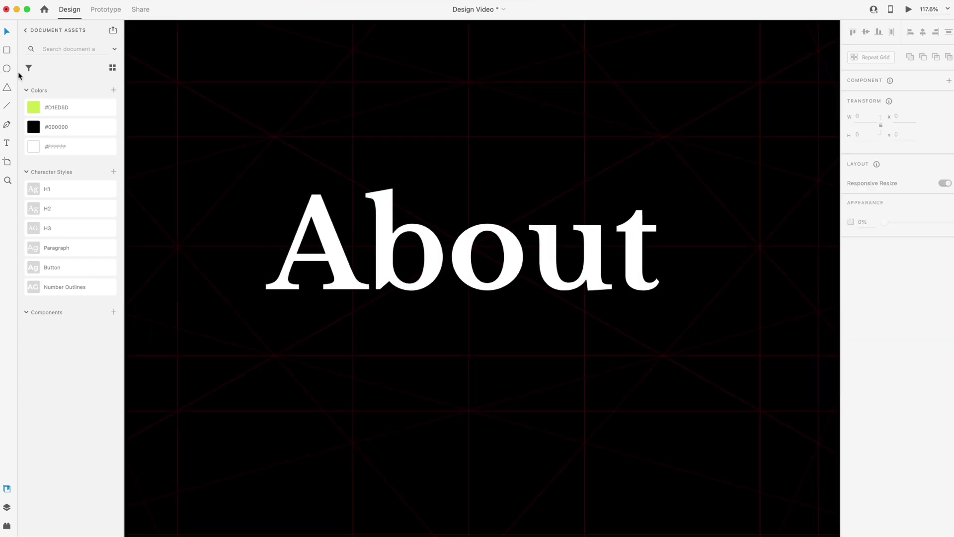
{"action": "left_click", "coordinate": [6, 106]}
{"action": "left_click_drag", "start_coordinate": [532, 327], "coordinate": [580, 327]}
{"action": "key", "text": "v"}
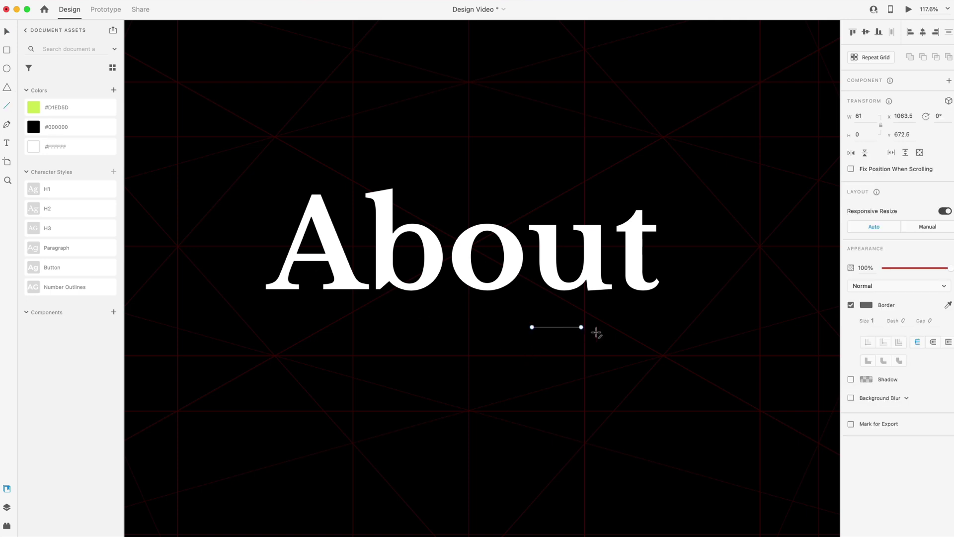
{"action": "left_click", "coordinate": [878, 318]}
{"action": "key", "text": "Return"}
- Apply #D1ED5D as the line's border color and shorten it to about 59 px beneath the end of "About"
{"action": "right_click", "coordinate": [35, 113]}
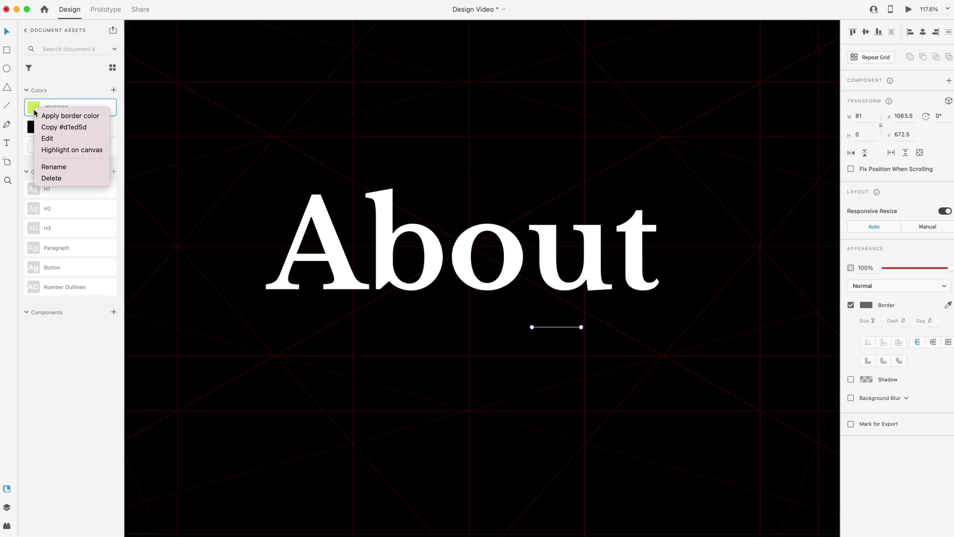
{"action": "left_click", "coordinate": [60, 120]}
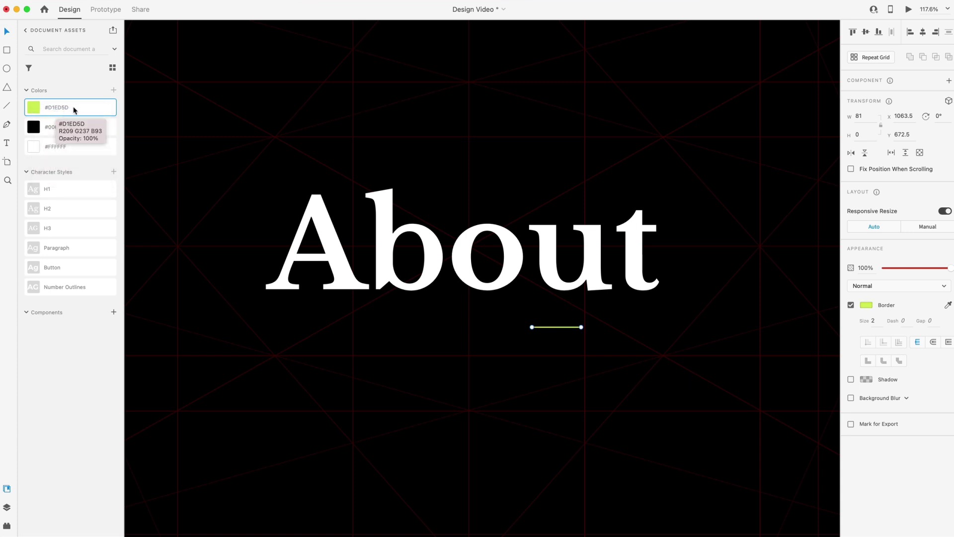
{"action": "scroll", "coordinate": [571, 337], "scroll_direction": "up", "scroll_amount": 5}
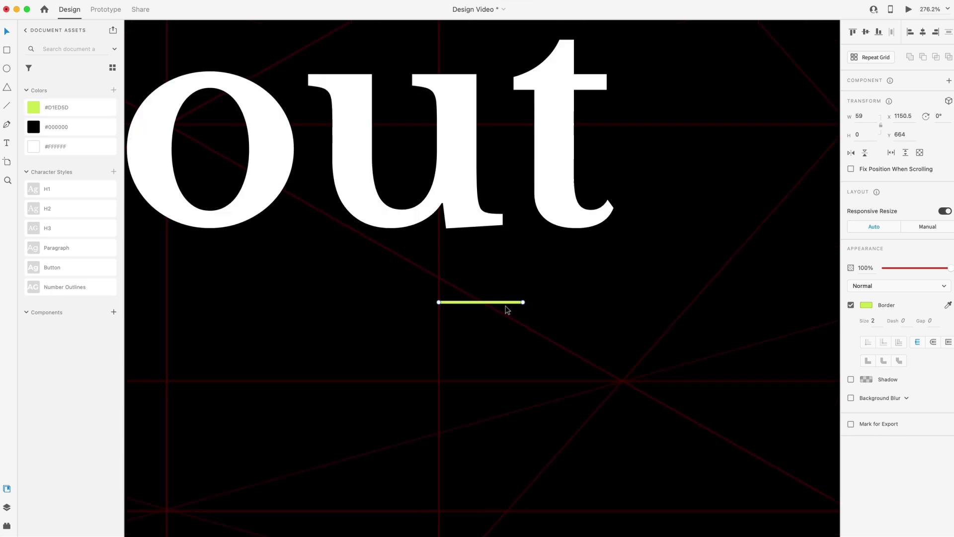
- Add "Agency Overview" in Montserrat Medium 16 just after the accent line and fill it with #D1ED5D
{"action": "double_click", "coordinate": [549, 299]}
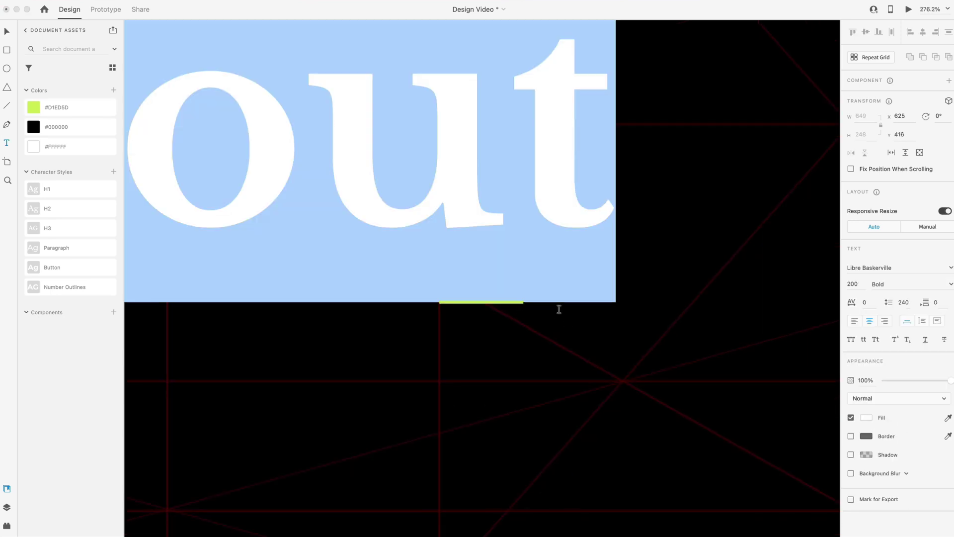
{"action": "key", "text": "Escape"}
{"action": "key", "text": "Escape"}
{"action": "left_click", "coordinate": [563, 314]}
{"action": "type", "text": "Agency Overview"}
{"action": "left_click_drag", "start_coordinate": [522, 317], "coordinate": [601, 306]}
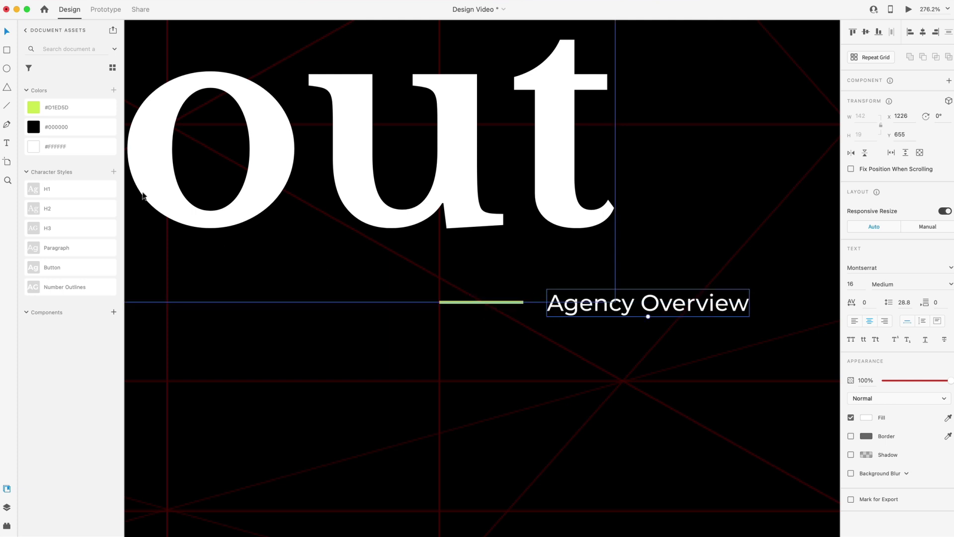
{"action": "left_click", "coordinate": [35, 110]}
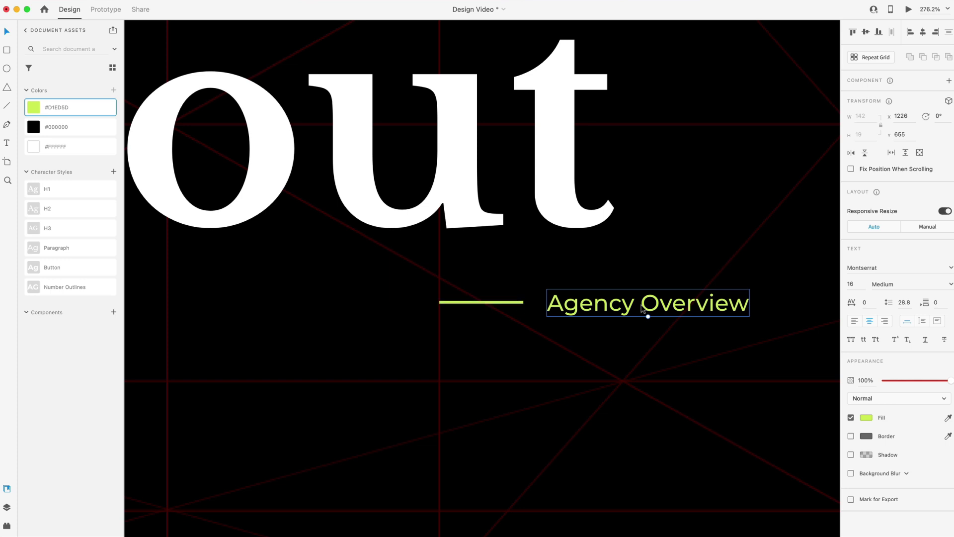
- Group the accent line with the "Agency Overview" text and open the group's name for editing
{"action": "key", "text": "super+0"}
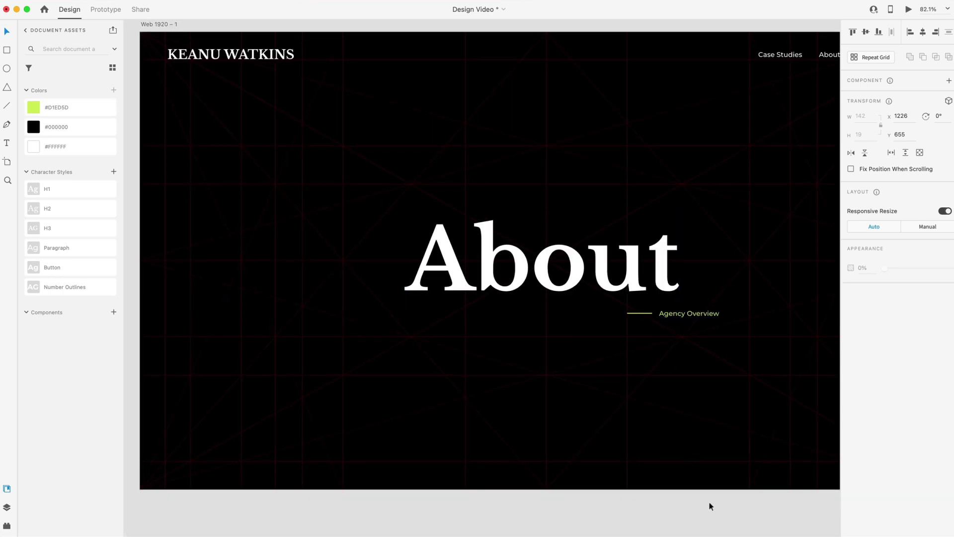
{"action": "left_click_drag", "start_coordinate": [709, 499], "coordinate": [610, 308]}
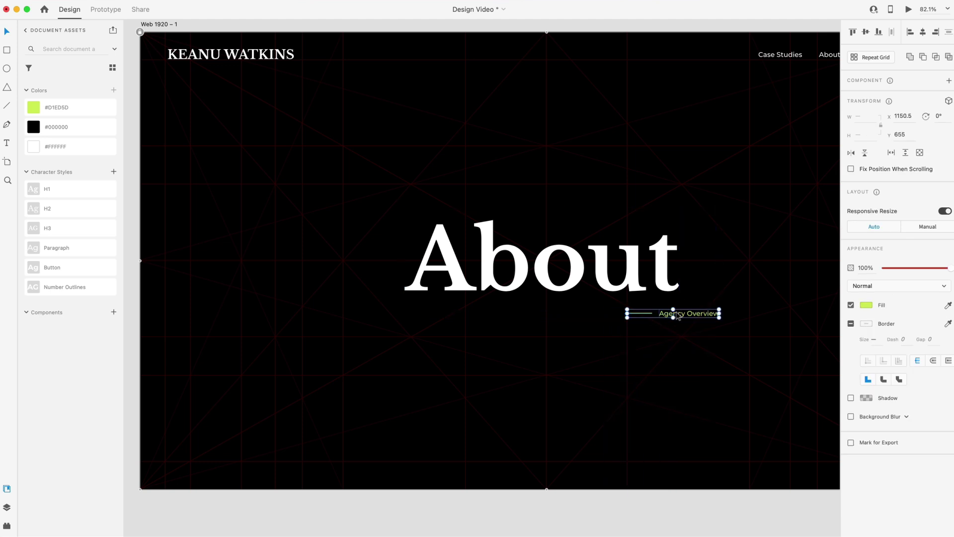
{"action": "key", "text": "super+g"}
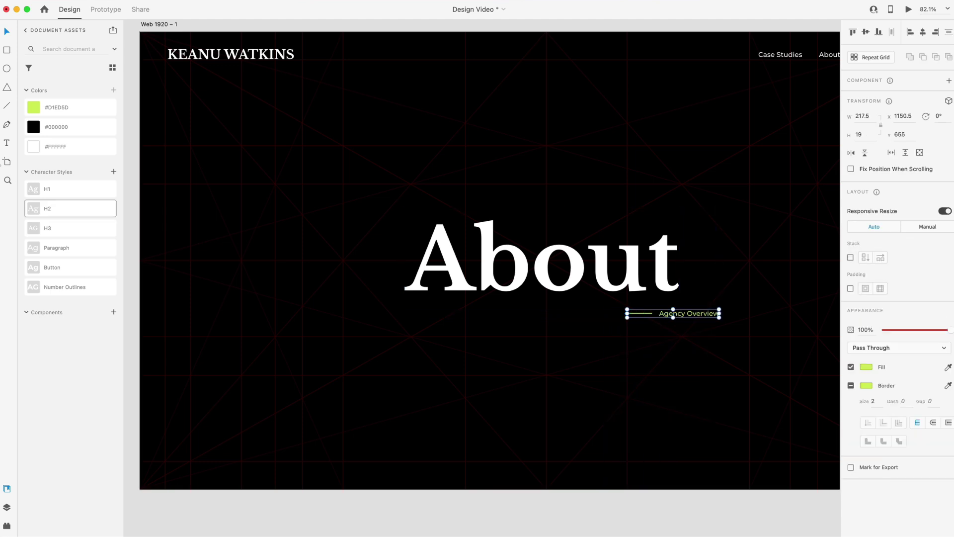
{"action": "left_click", "coordinate": [8, 507]}
{"action": "double_click", "coordinate": [43, 72]}
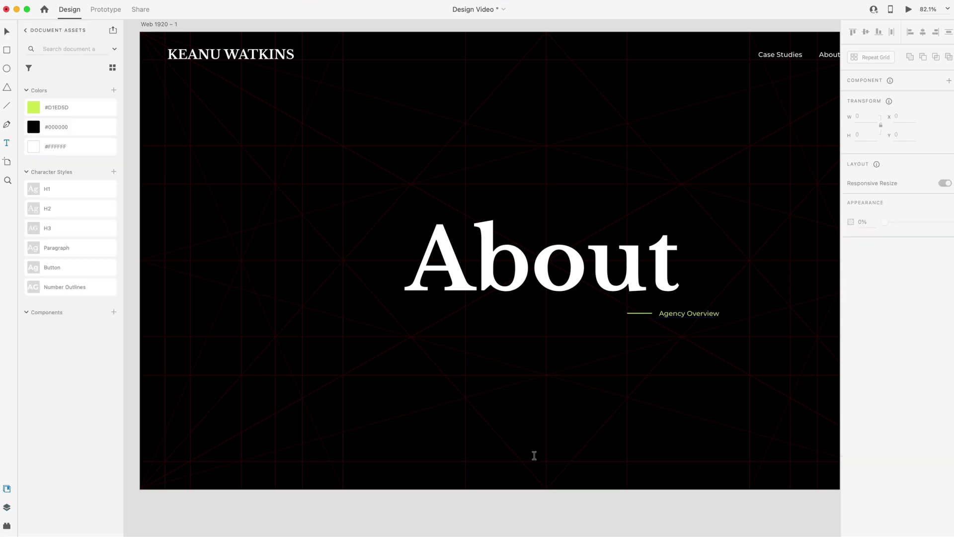
- Add "Scroll down" near the artboard's lower edge in Montserrat Medium 12 and centre it horizontally
{"action": "left_click", "coordinate": [514, 461]}
{"action": "type", "text": "Scr"}
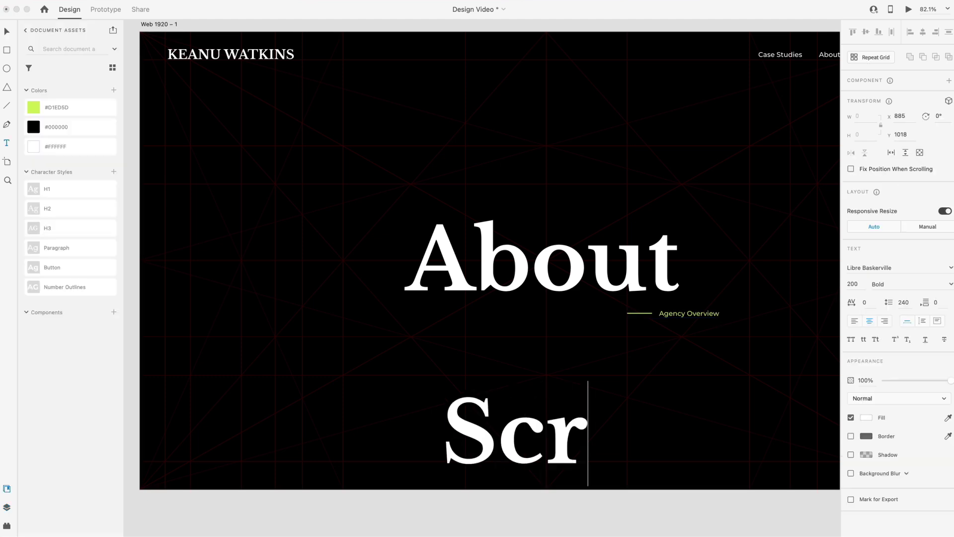
{"action": "type", "text": "oll Down"}
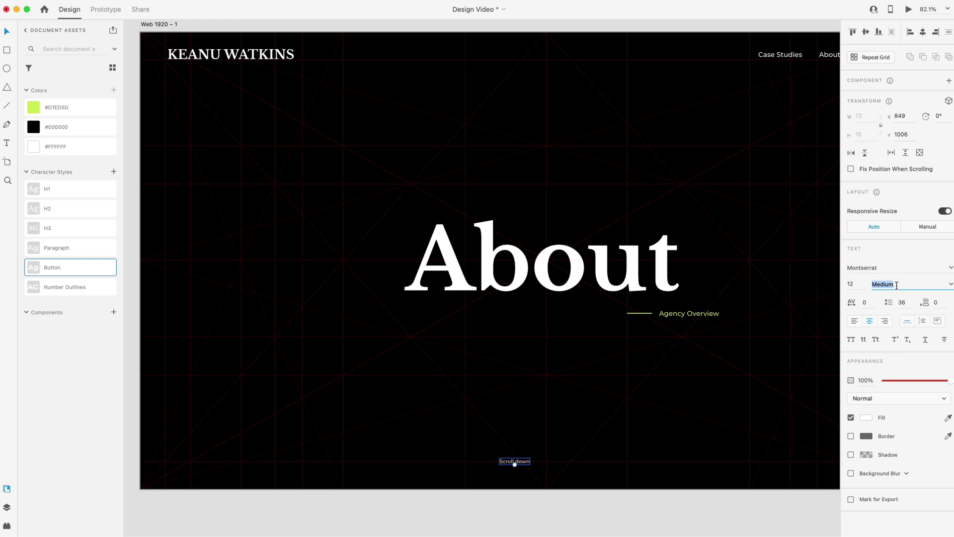
{"action": "left_click", "coordinate": [922, 33]}
{"action": "key", "text": "alt"}
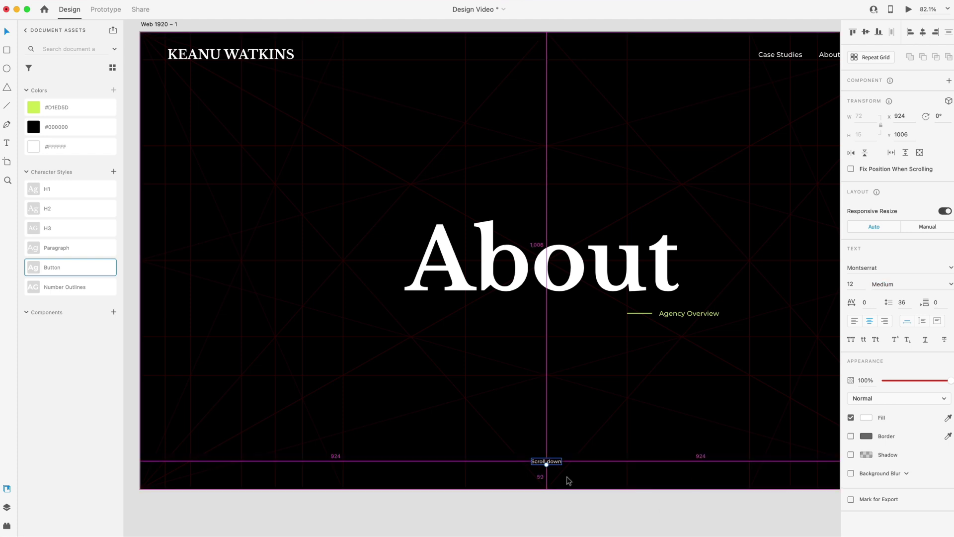
- Move the "Scroll down" text down to Y 1025 and reduce its opacity
{"action": "key", "text": "Down"}
{"action": "key", "text": "Down"}
{"action": "key", "text": "Down"}
{"action": "key", "text": "Down"}
{"action": "key", "text": "Down"}
{"action": "key", "text": "Down"}
{"action": "key", "text": "Down"}
{"action": "key", "text": "Down"}
{"action": "key", "text": "Down"}
{"action": "key", "text": "Down"}
{"action": "key", "text": "Down"}
{"action": "key", "text": "Down"}
{"action": "key", "text": "Down"}
{"action": "key", "text": "Down"}
{"action": "key", "text": "Down"}
{"action": "key", "text": "Down"}
{"action": "key", "text": "Down"}
{"action": "key", "text": "Down"}
{"action": "key", "text": "Down"}
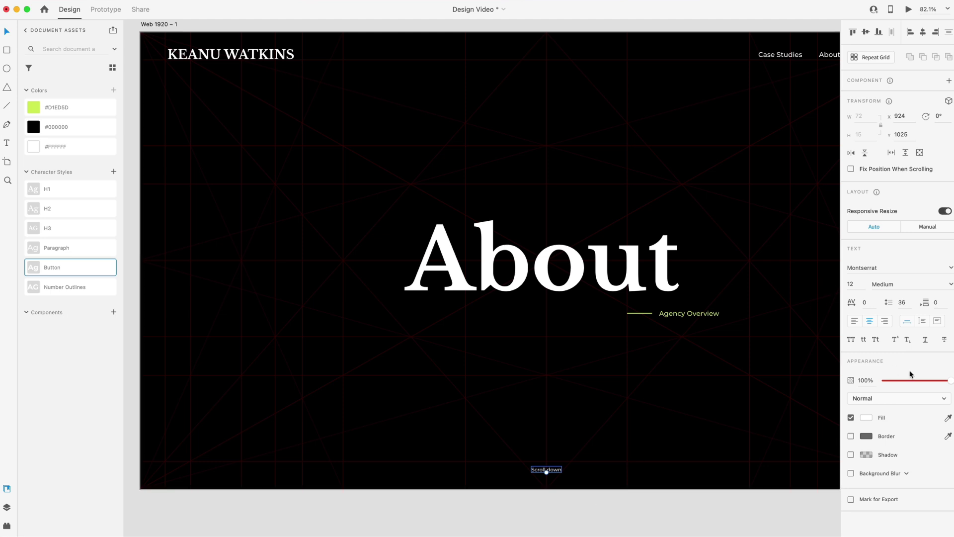
{"action": "left_click_drag", "start_coordinate": [913, 380], "coordinate": [931, 383]}
{"action": "left_click", "coordinate": [656, 510]}
- Draw a rectangle over the "About" heading and size it to 544 × 850
{"action": "scroll", "coordinate": [657, 510], "scroll_direction": "down", "scroll_amount": 3}
{"action": "scroll", "coordinate": [657, 510], "scroll_direction": "right", "scroll_amount": 3}
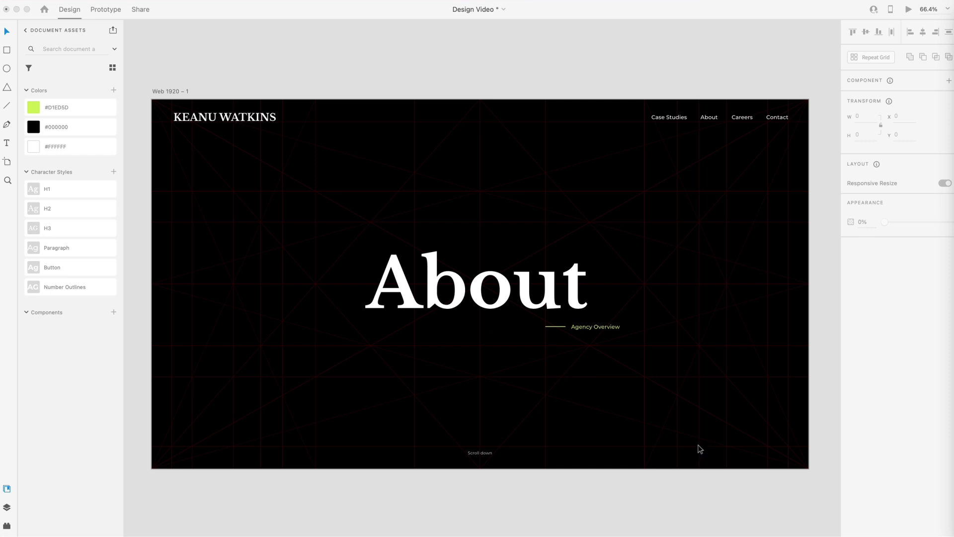
{"action": "key", "text": "r"}
{"action": "left_click_drag", "start_coordinate": [421, 152], "coordinate": [591, 415]}
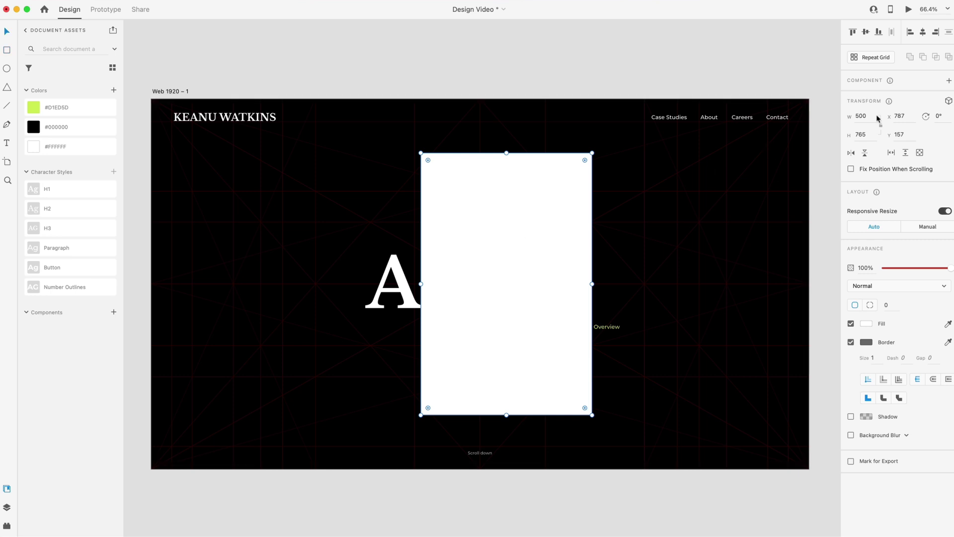
{"action": "type", "text": "544"}
{"action": "key", "text": "Tab"}
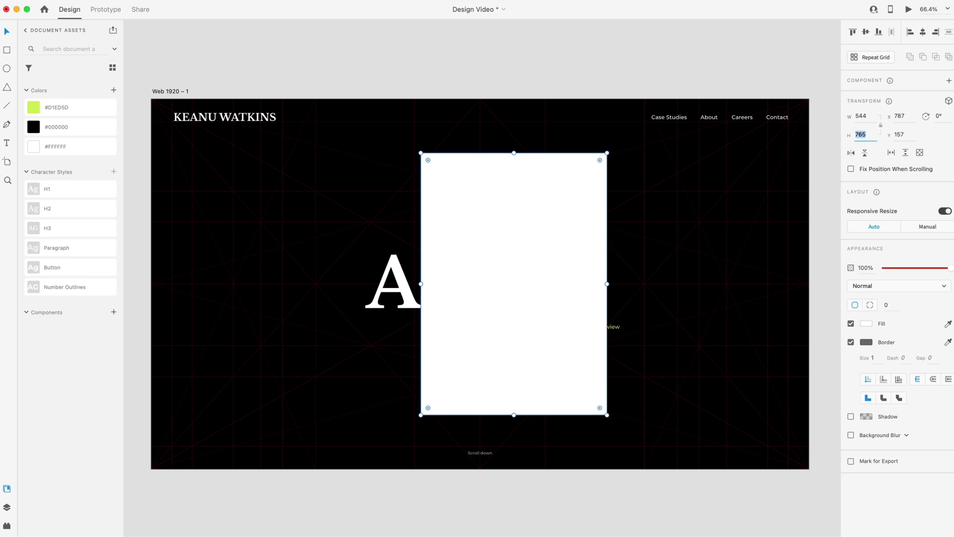
{"action": "type", "text": "850"}
{"action": "key", "text": "Return"}
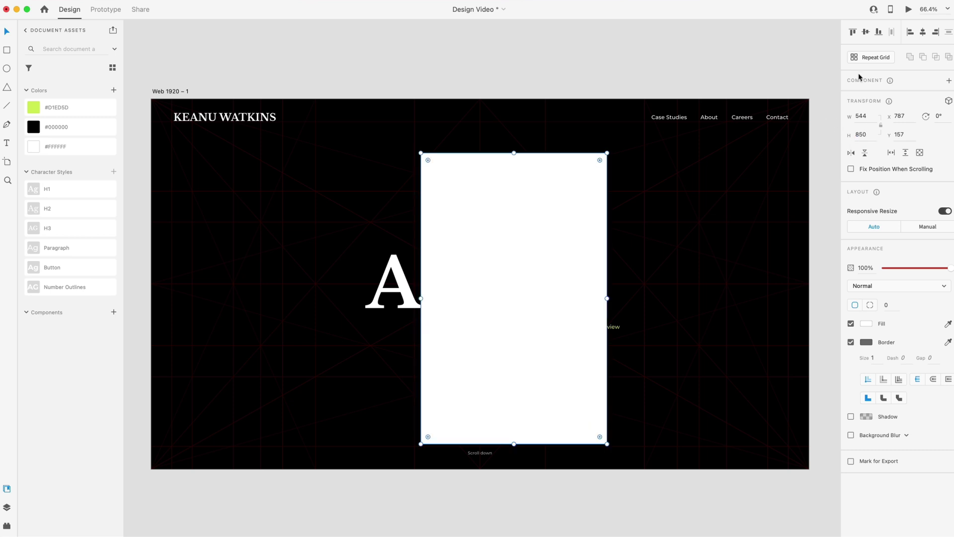
- Centre the rectangle on the artboard both ways and send it behind the heading and other elements
{"action": "left_click", "coordinate": [866, 31]}
{"action": "left_click", "coordinate": [923, 33]}
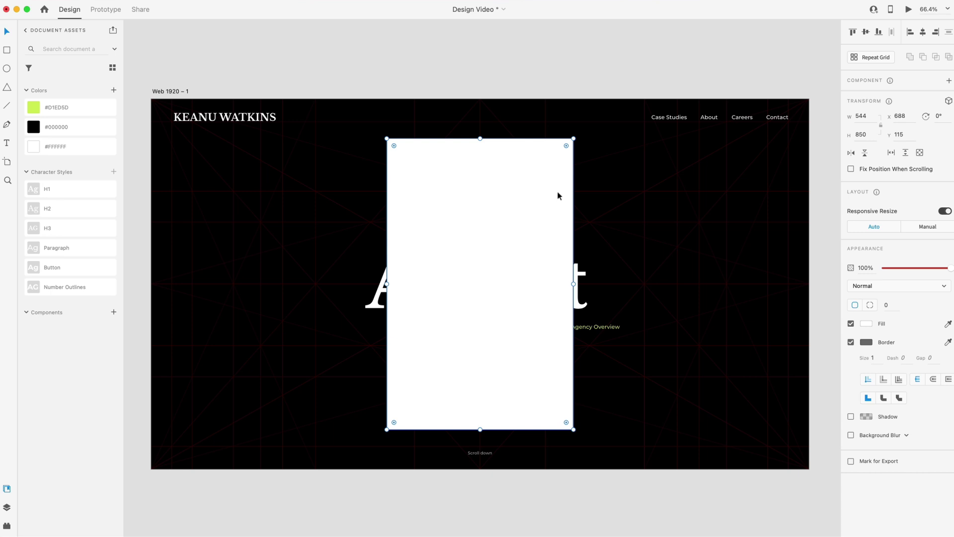
{"action": "key", "text": "super+shift+["}
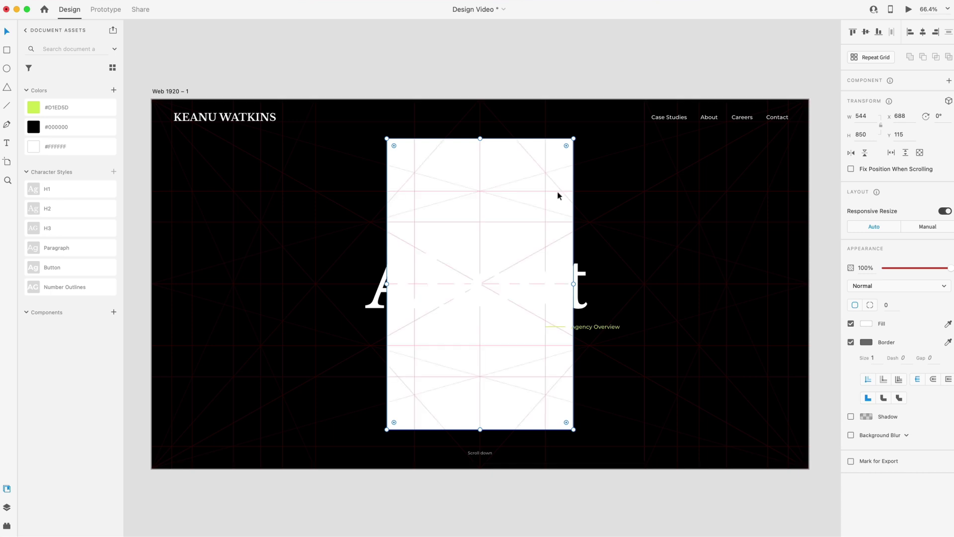
- Fill the rectangle with a dark grey and remove its border
{"action": "left_click", "coordinate": [34, 127]}
{"action": "left_click", "coordinate": [866, 324]}
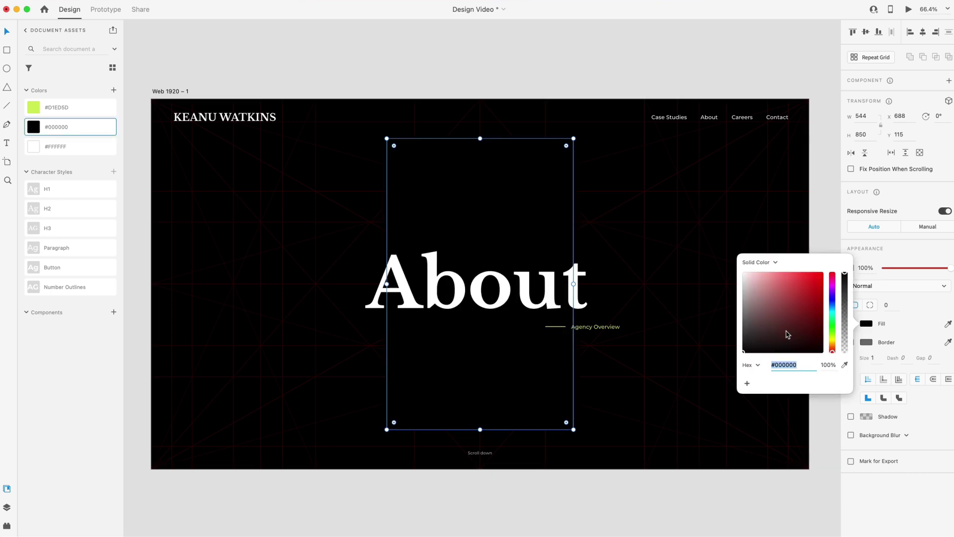
{"action": "left_click_drag", "start_coordinate": [783, 337], "coordinate": [717, 341]}
{"action": "left_click", "coordinate": [851, 343]}
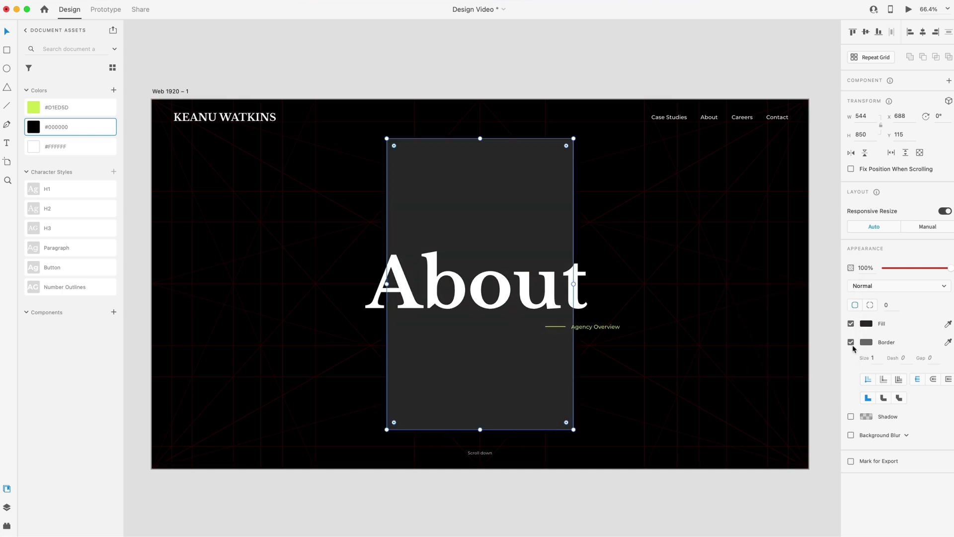
{"action": "left_click", "coordinate": [850, 342]}
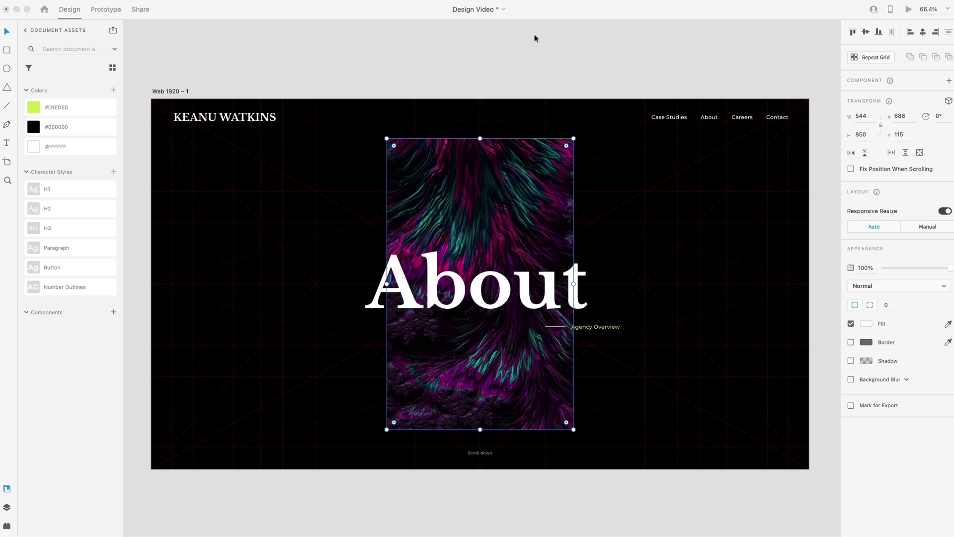
- Rename the artboard to "About Home"
{"action": "left_click", "coordinate": [535, 29]}
{"action": "left_click", "coordinate": [534, 28]}
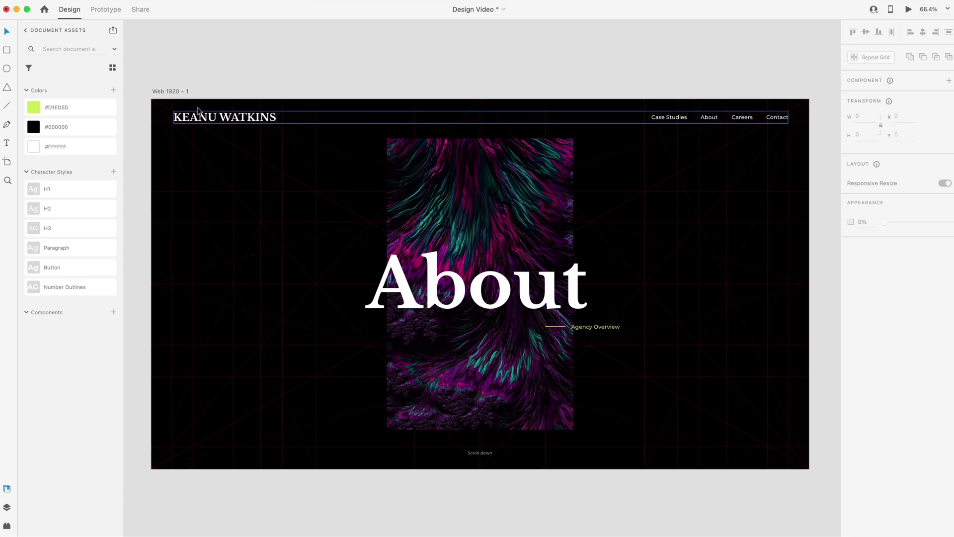
{"action": "double_click", "coordinate": [162, 91]}
{"action": "type", "text": "About Home"}
{"action": "key", "text": "Return"}
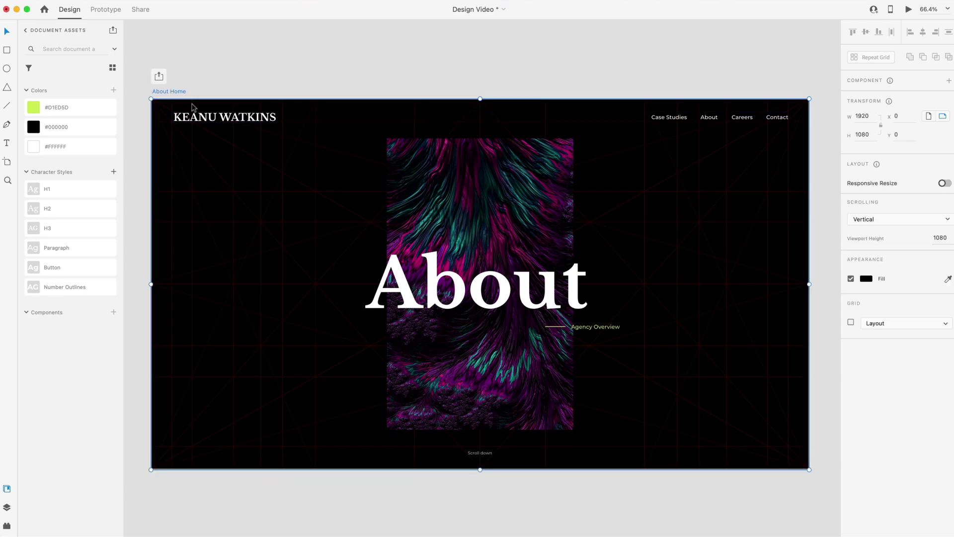
- Duplicate the About Home artboard
{"action": "key", "text": "super+d"}
{"action": "scroll", "coordinate": [323, 94], "scroll_direction": "down", "scroll_amount": 5}
{"action": "scroll", "coordinate": [352, 106], "scroll_direction": "left", "scroll_amount": 5}
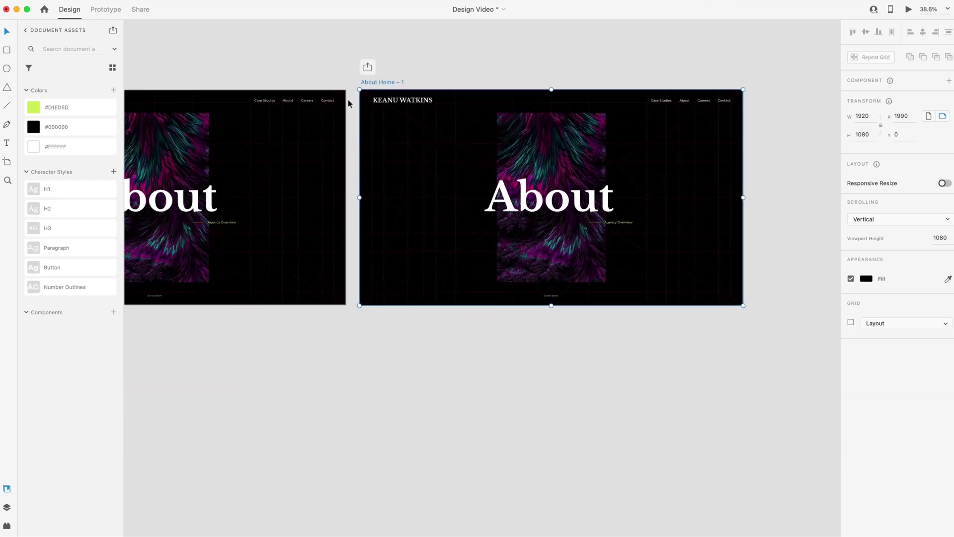
- Delete the GRID layer from the original About Home artboard
{"action": "scroll", "coordinate": [232, 113], "scroll_direction": "left", "scroll_amount": 4}
{"action": "scroll", "coordinate": [237, 108], "scroll_direction": "up", "scroll_amount": 4}
{"action": "left_click", "coordinate": [217, 74]}
{"action": "left_click", "coordinate": [7, 507]}
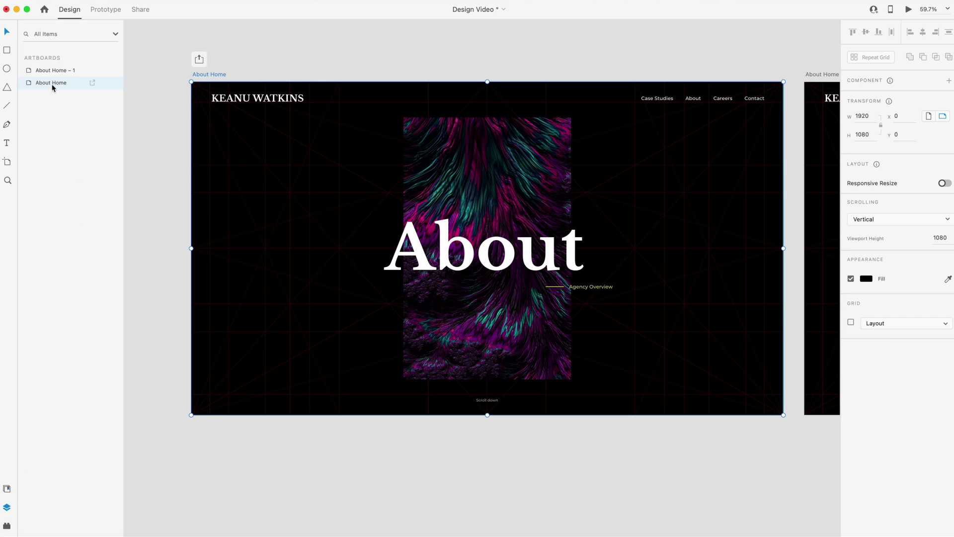
{"action": "left_click", "coordinate": [501, 180]}
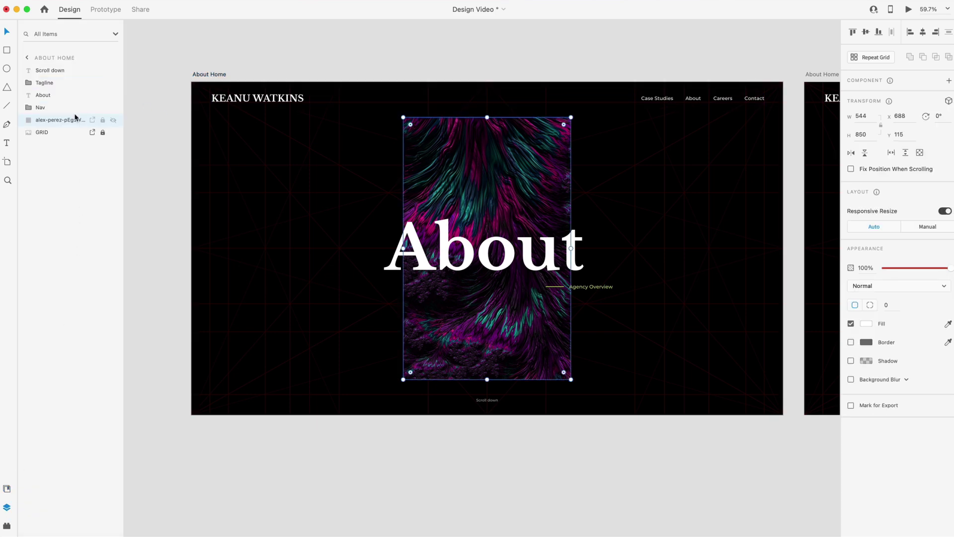
{"action": "left_click", "coordinate": [53, 135]}
{"action": "left_click", "coordinate": [77, 134]}
{"action": "key", "text": "Delete"}
- Reorder the About Home layers with Nav first and "Scroll down" beneath the heading, and group the "About" heading with the Tagline
{"action": "mouse_move", "coordinate": [40, 108]}
{"action": "left_mouse_down"}
{"action": "mouse_move", "coordinate": [40, 68]}
{"action": "mouse_move", "coordinate": [57, 115]}
{"action": "left_mouse_up"}
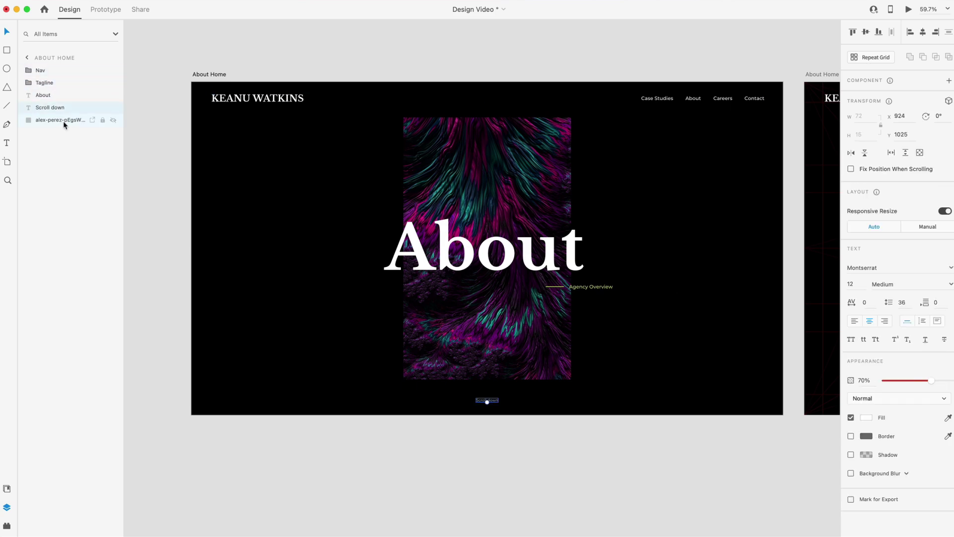
{"action": "left_click", "coordinate": [37, 96]}
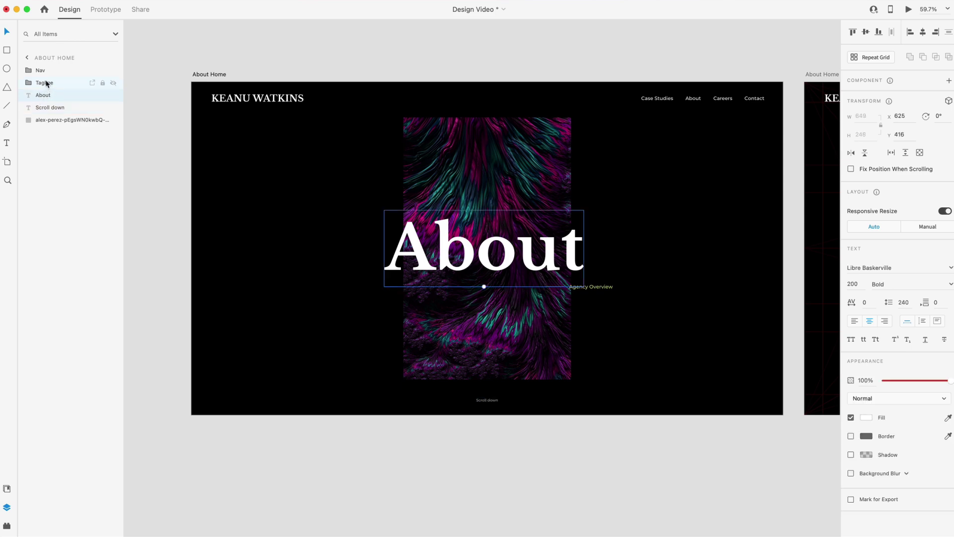
{"action": "left_click_drag", "start_coordinate": [45, 85], "coordinate": [44, 100]}
{"action": "left_click", "coordinate": [42, 85], "text": "shift"}
{"action": "key", "text": "super+g"}
{"action": "double_click", "coordinate": [44, 84]}
{"action": "left_click", "coordinate": [312, 122]}
- Delete the image, heading, tagline and "Scroll down" text from the duplicated artboard, keeping only the navigation and grid
{"action": "scroll", "coordinate": [466, 143], "scroll_direction": "right", "scroll_amount": 12}
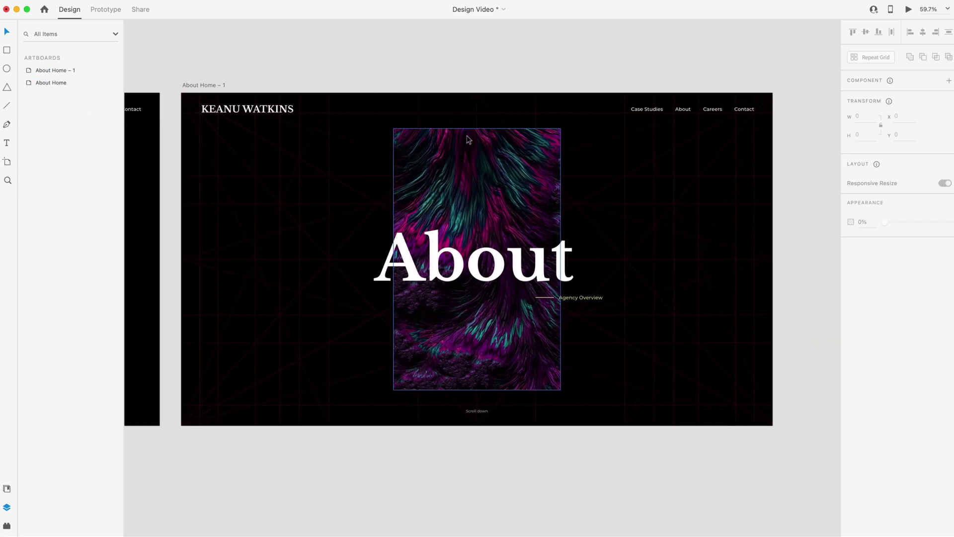
{"action": "scroll", "coordinate": [467, 144], "scroll_direction": "left", "scroll_amount": 1}
{"action": "left_click_drag", "start_coordinate": [662, 464], "coordinate": [417, 259]}
{"action": "key", "text": "Delete"}
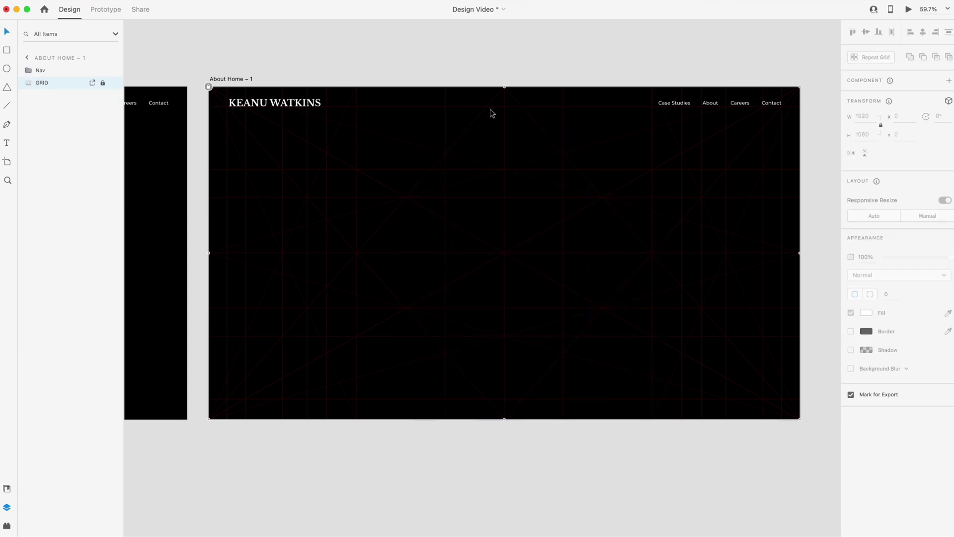
{"action": "scroll", "coordinate": [421, 61], "scroll_direction": "right", "scroll_amount": 1}
{"action": "left_click", "coordinate": [421, 61]}
{"action": "scroll", "coordinate": [429, 63], "scroll_direction": "down", "scroll_amount": 5}
{"action": "scroll", "coordinate": [456, 62], "scroll_direction": "left", "scroll_amount": 6}
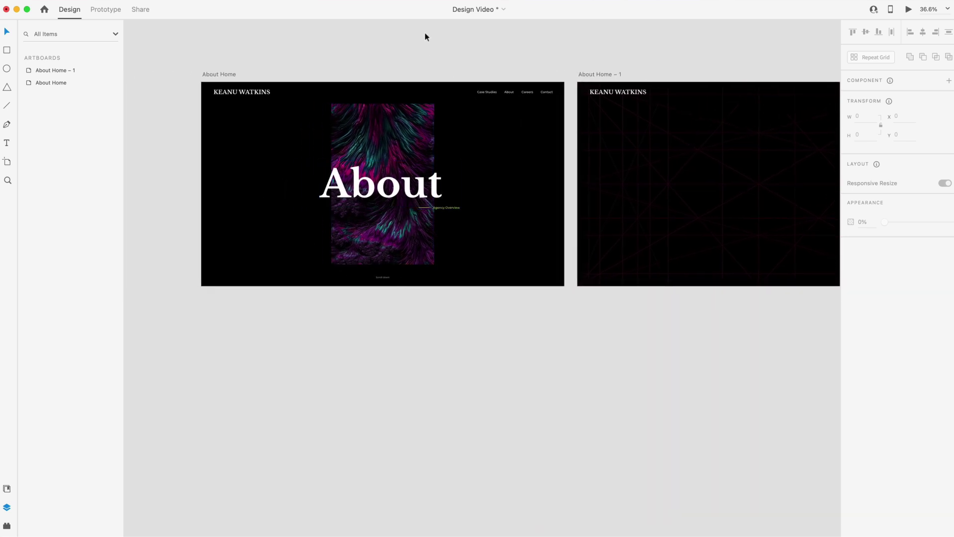
{"action": "scroll", "coordinate": [425, 36], "scroll_direction": "right", "scroll_amount": 3}
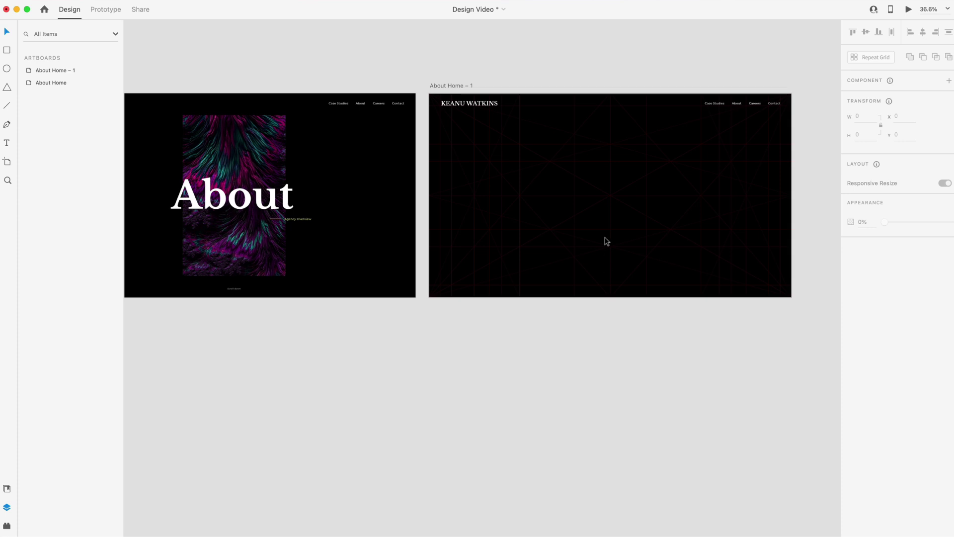
{"action": "scroll", "coordinate": [470, 100], "scroll_direction": "left", "scroll_amount": 4}
{"action": "scroll", "coordinate": [502, 93], "scroll_direction": "right", "scroll_amount": 6}
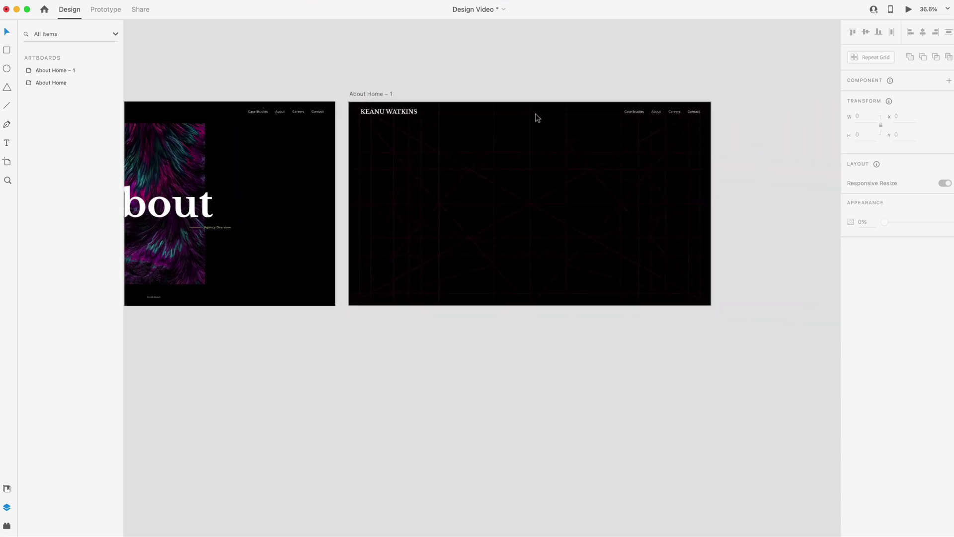
- Add an "Agency Overview" heading to the duplicated artboard in the H2 character style, Libre Baskerville Regular 80
{"action": "scroll", "coordinate": [585, 181], "scroll_direction": "up", "scroll_amount": 2}
{"action": "scroll", "coordinate": [578, 141], "scroll_direction": "up", "scroll_amount": 2}
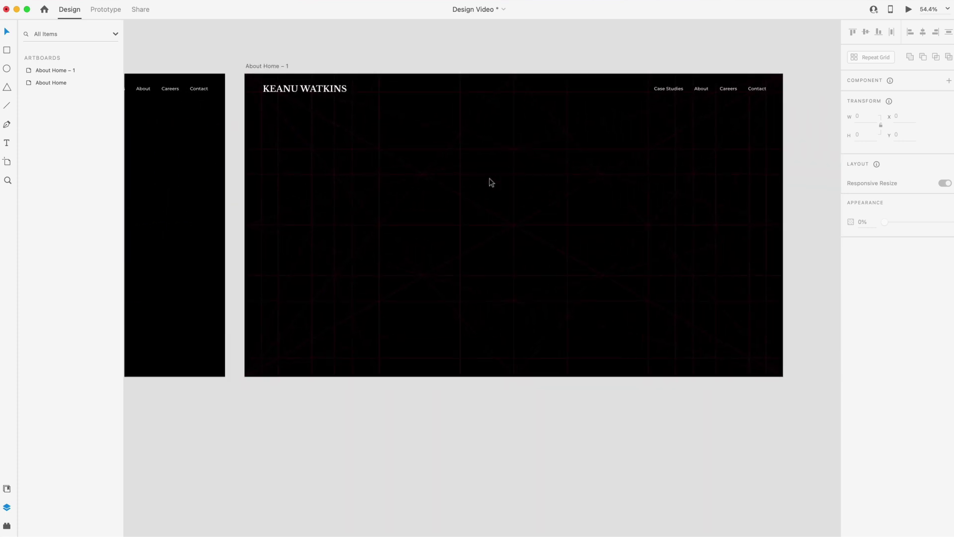
{"action": "scroll", "coordinate": [487, 181], "scroll_direction": "up", "scroll_amount": 1}
{"action": "key", "text": "super+shift+y"}
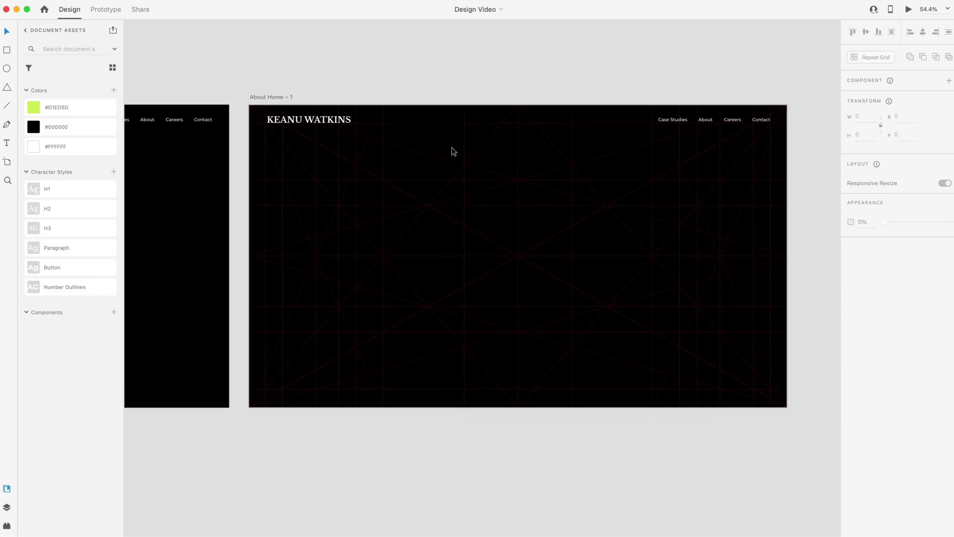
{"action": "key", "text": "t"}
{"action": "left_click", "coordinate": [414, 232]}
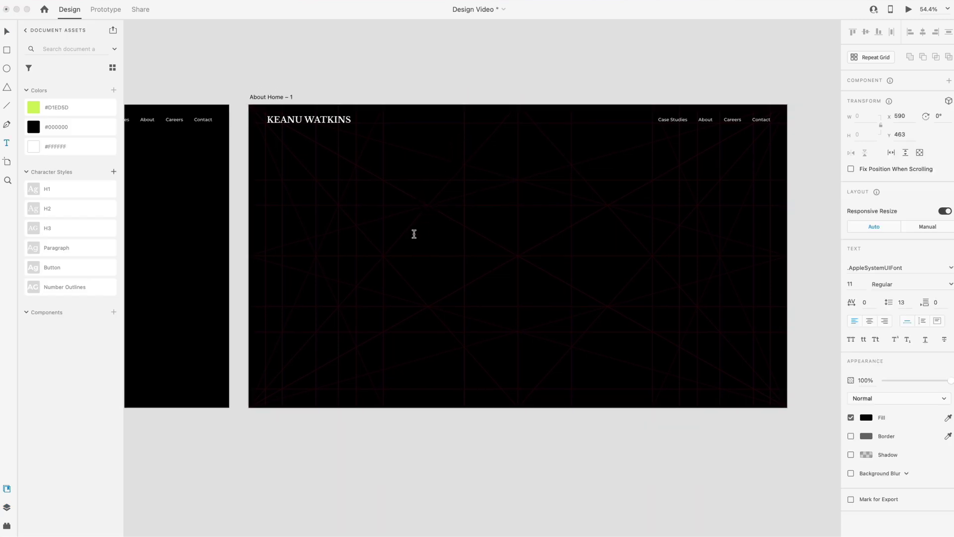
{"action": "left_click", "coordinate": [115, 214]}
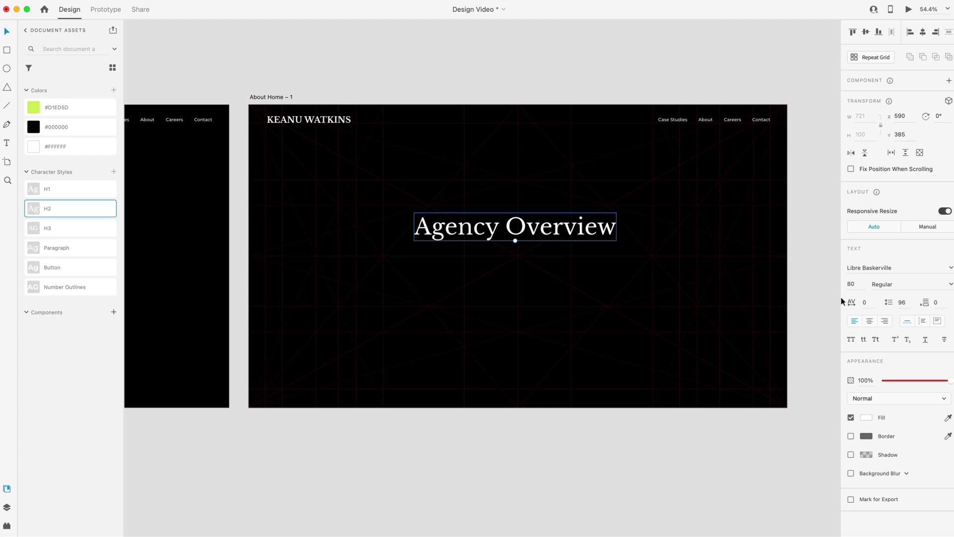
- Fill the "Agency Overview" heading with the #D1ED5D document colour
{"action": "left_click", "coordinate": [852, 286]}
{"action": "scroll", "coordinate": [492, 270], "scroll_direction": "left", "scroll_amount": 10}
{"action": "scroll", "coordinate": [263, 240], "scroll_direction": "right", "scroll_amount": 10}
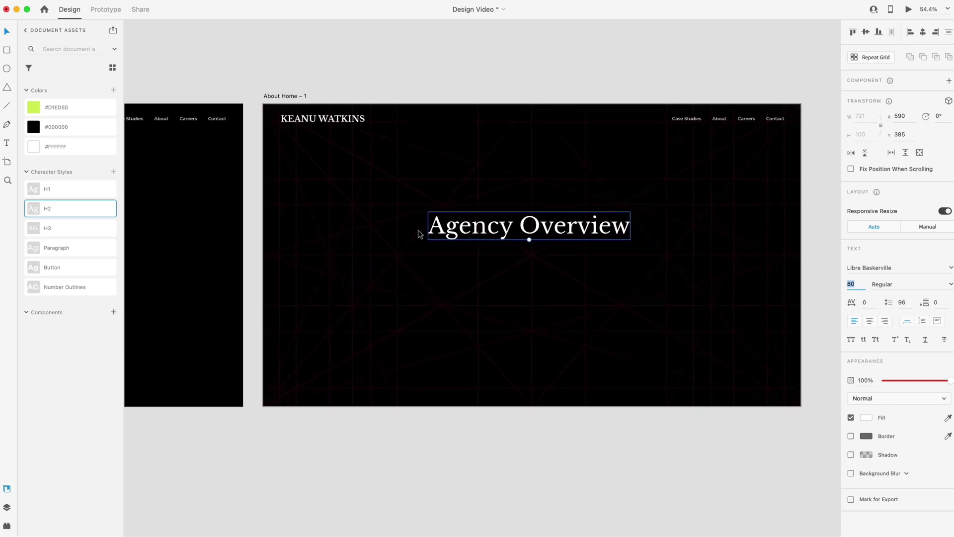
{"action": "scroll", "coordinate": [402, 208], "scroll_direction": "up", "scroll_amount": 5}
{"action": "left_click", "coordinate": [57, 107]}
- Move the "Agency Overview" heading to X 240, Y 280 so its first letter sits on the grid lines
{"action": "scroll", "coordinate": [503, 244], "scroll_direction": "left", "scroll_amount": 3}
{"action": "left_click_drag", "start_coordinate": [503, 244], "coordinate": [391, 185]}
{"action": "scroll", "coordinate": [376, 181], "scroll_direction": "up", "scroll_amount": 3}
{"action": "scroll", "coordinate": [379, 189], "scroll_direction": "up", "scroll_amount": 3}
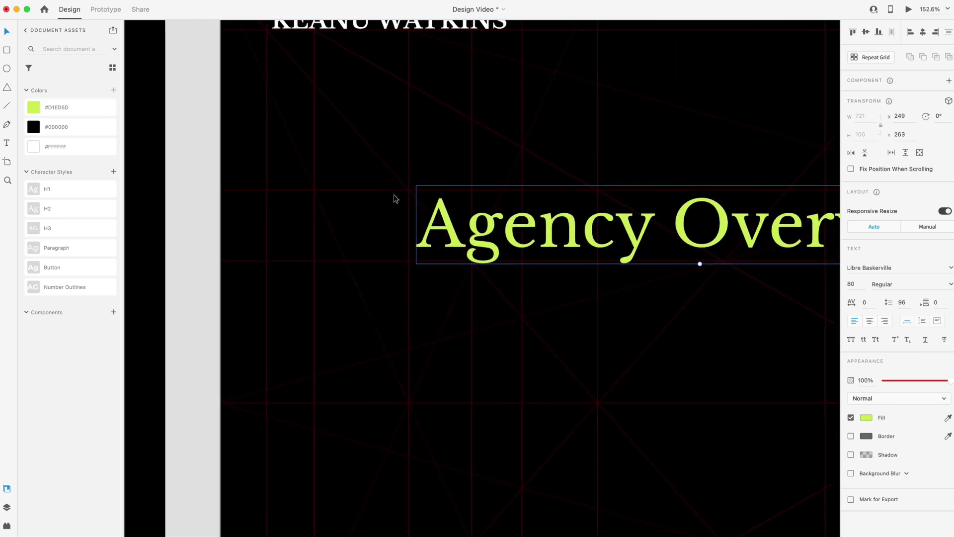
{"action": "left_click_drag", "start_coordinate": [456, 256], "coordinate": [449, 268]}
{"action": "scroll", "coordinate": [448, 267], "scroll_direction": "up", "scroll_amount": 6}
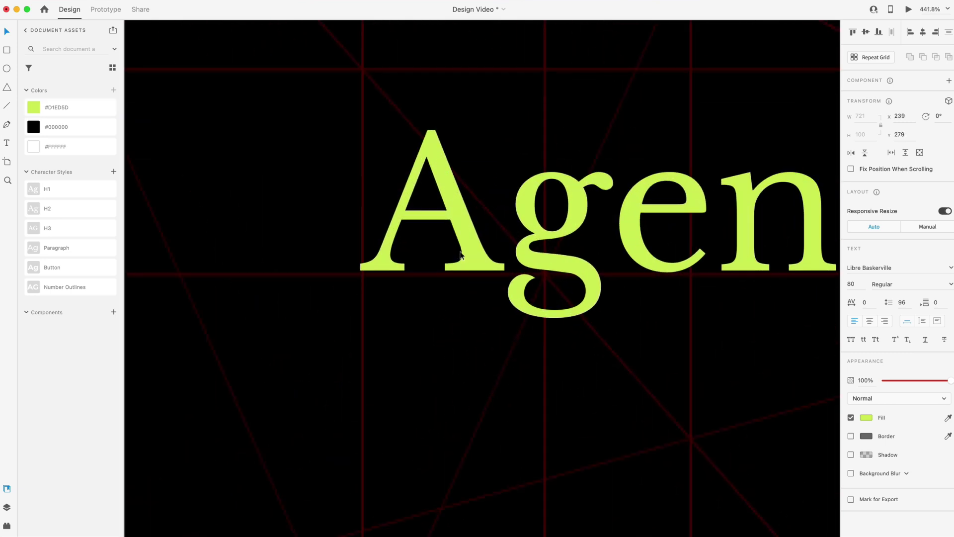
{"action": "key", "text": "Down"}
{"action": "key", "text": "Down"}
{"action": "key", "text": "Right"}
{"action": "key", "text": "Up"}
{"action": "key", "text": "Right"}
{"action": "key", "text": "Left"}
{"action": "scroll", "coordinate": [396, 295], "scroll_direction": "down", "scroll_amount": 6}
{"action": "scroll", "coordinate": [400, 294], "scroll_direction": "down", "scroll_amount": 2}
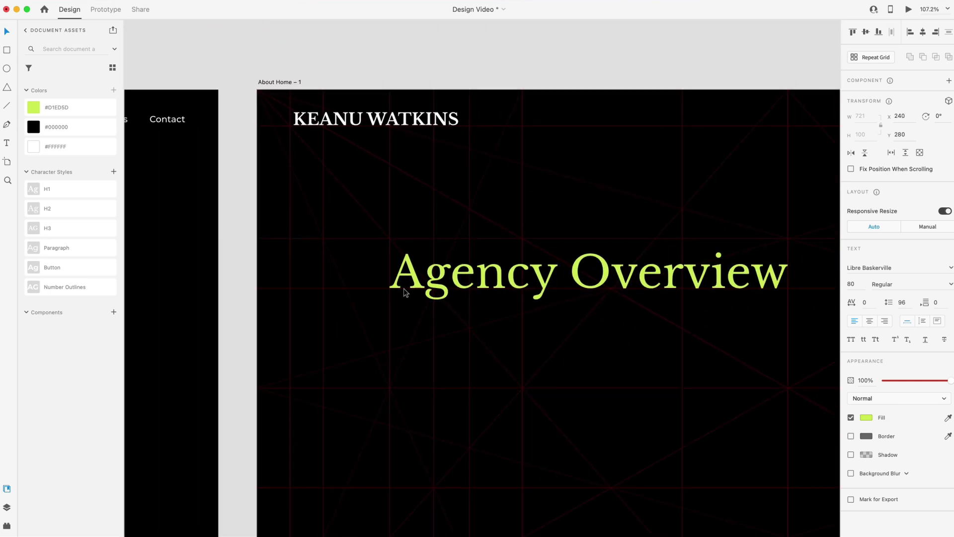
- Add "01" in the Number Outlines character style, Montserrat Bold 30, and place it before the heading at X 121, Y 330
{"action": "scroll", "coordinate": [405, 292], "scroll_direction": "right", "scroll_amount": 2}
{"action": "scroll", "coordinate": [348, 283], "scroll_direction": "left", "scroll_amount": 1}
{"action": "scroll", "coordinate": [312, 267], "scroll_direction": "up", "scroll_amount": 3}
{"action": "scroll", "coordinate": [312, 269], "scroll_direction": "up", "scroll_amount": 3}
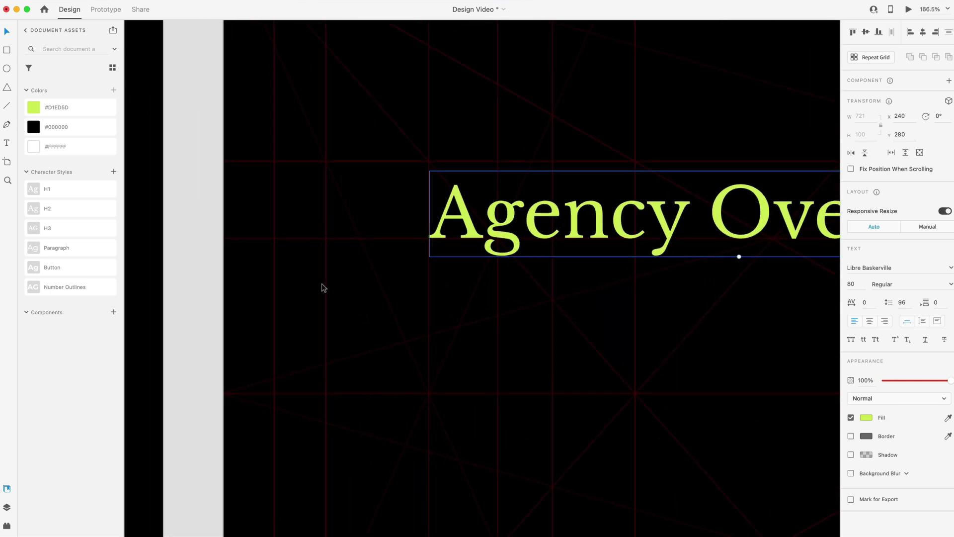
{"action": "key", "text": "t"}
{"action": "left_click", "coordinate": [362, 353]}
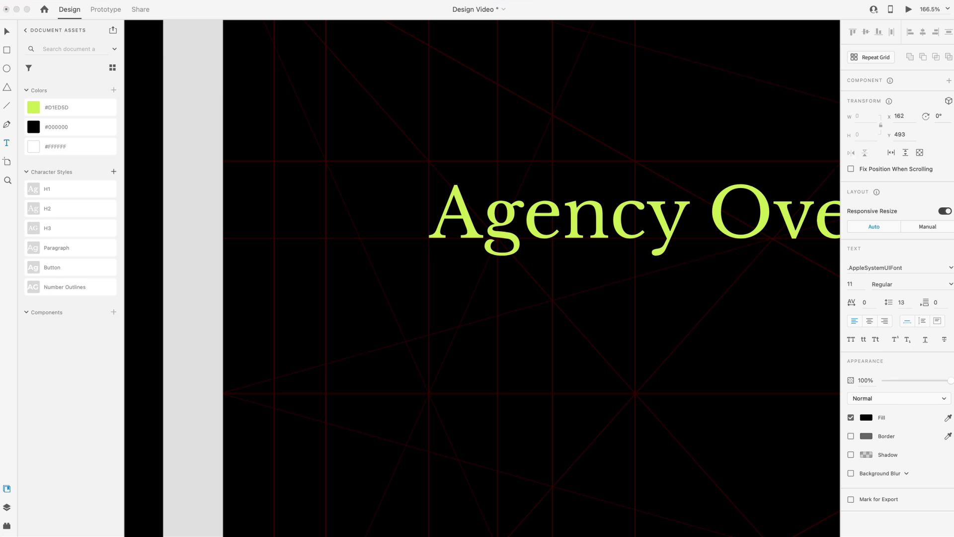
{"action": "left_click", "coordinate": [7, 32]}
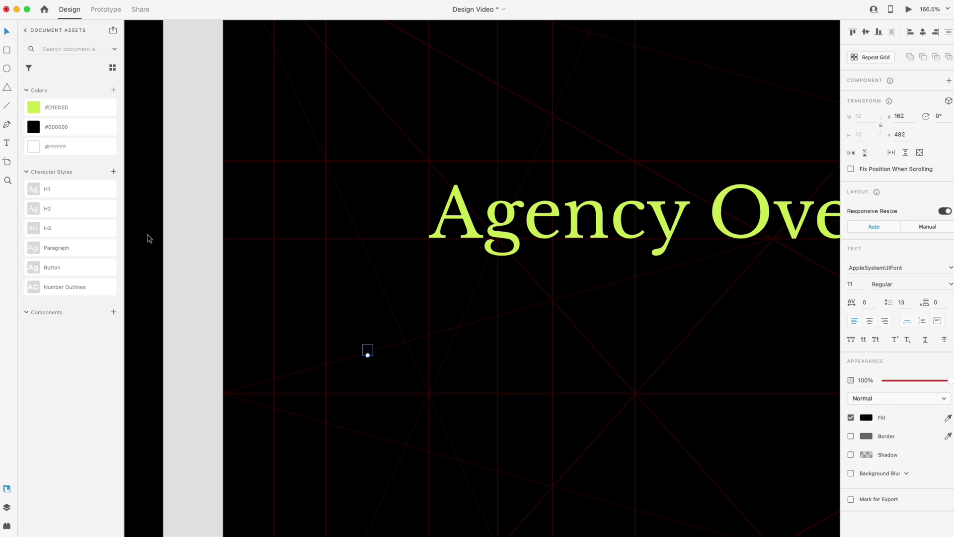
{"action": "left_click", "coordinate": [55, 287]}
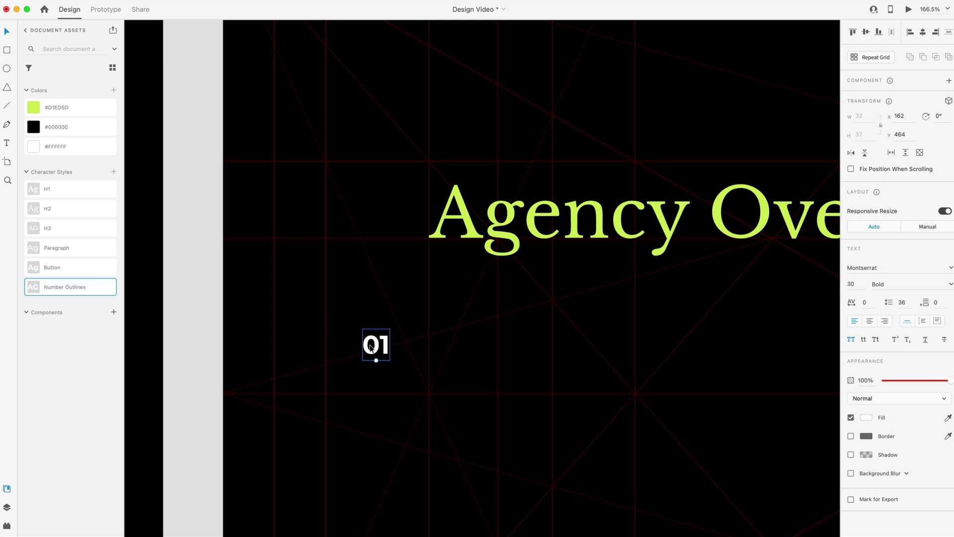
{"action": "left_click_drag", "start_coordinate": [370, 343], "coordinate": [335, 232]}
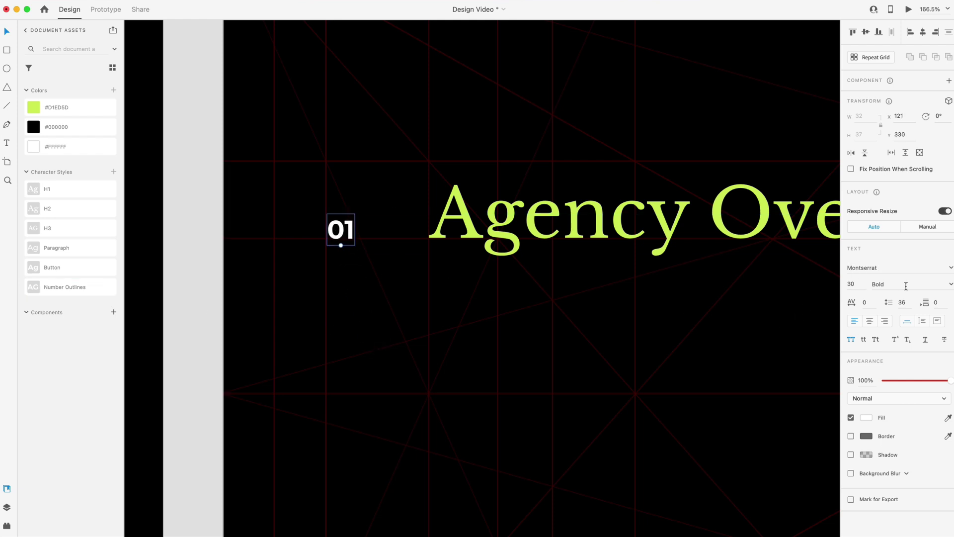
- Turn the "01" number into an outline with a 1-size white border and no fill
{"action": "left_click", "coordinate": [850, 436]}
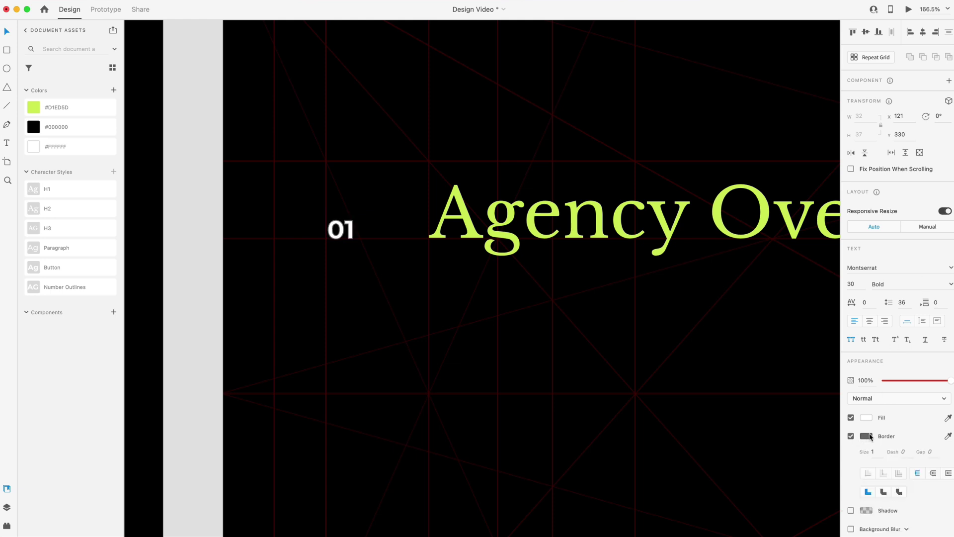
{"action": "left_click", "coordinate": [866, 435]}
{"action": "left_click", "coordinate": [889, 427]}
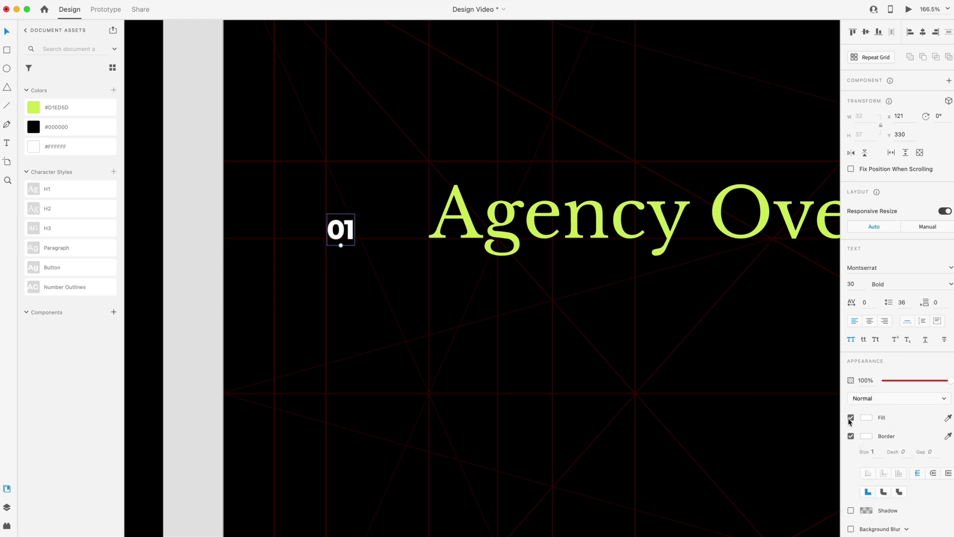
{"action": "left_click", "coordinate": [851, 418]}
- Move the outlined "01" to X 120, Y 328 so it lines up with the grid lines
{"action": "scroll", "coordinate": [326, 218], "scroll_direction": "up", "scroll_amount": 5}
{"action": "scroll", "coordinate": [327, 218], "scroll_direction": "up", "scroll_amount": 3}
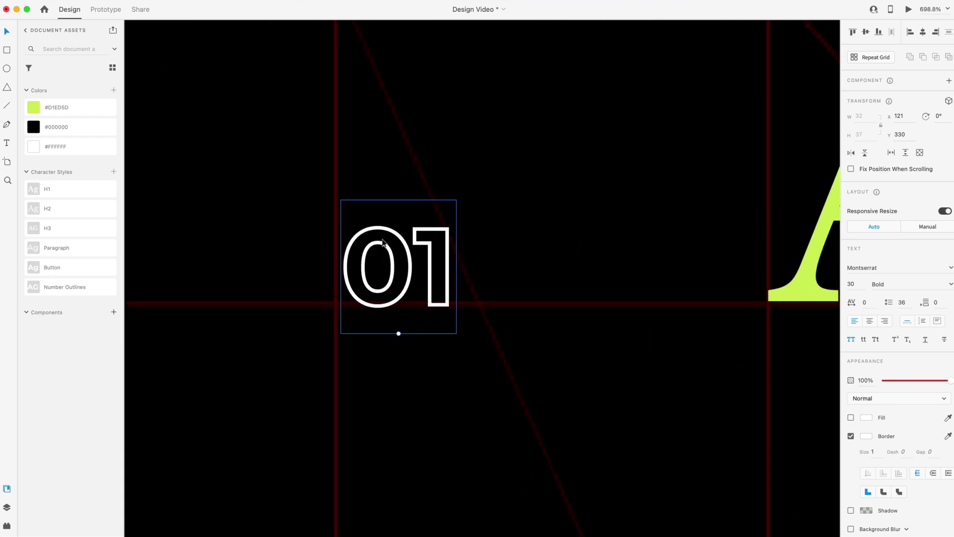
{"action": "left_click_drag", "start_coordinate": [387, 242], "coordinate": [381, 232]}
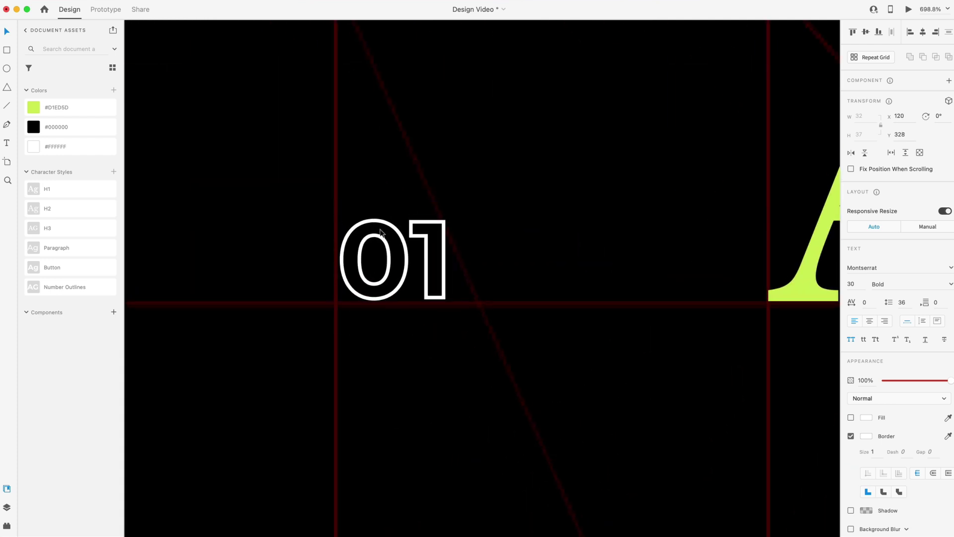
{"action": "scroll", "coordinate": [382, 232], "scroll_direction": "down", "scroll_amount": 4}
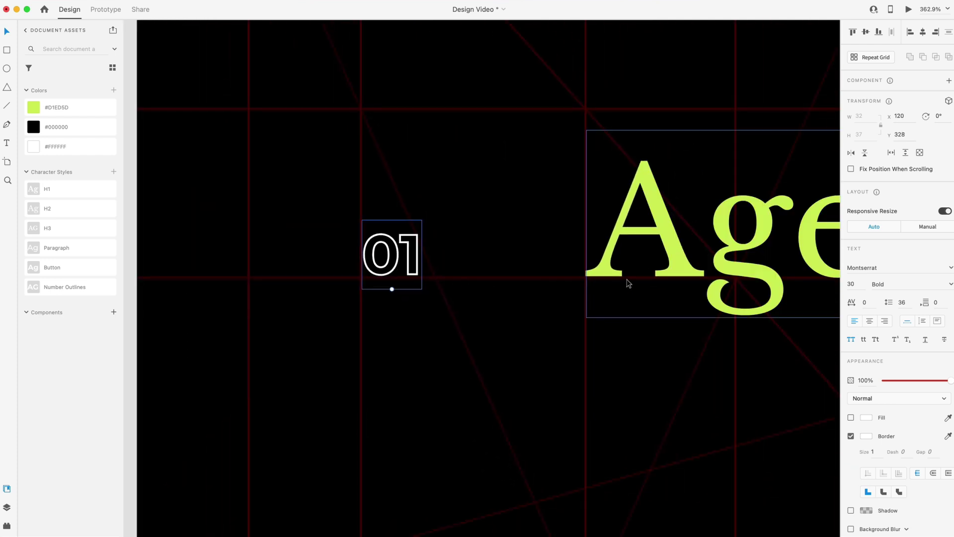
- Create an area text box about 726 wide beneath the "Agency Overview" heading with a placeholder character
{"action": "scroll", "coordinate": [629, 283], "scroll_direction": "down", "scroll_amount": 6}
{"action": "scroll", "coordinate": [630, 278], "scroll_direction": "right", "scroll_amount": 6}
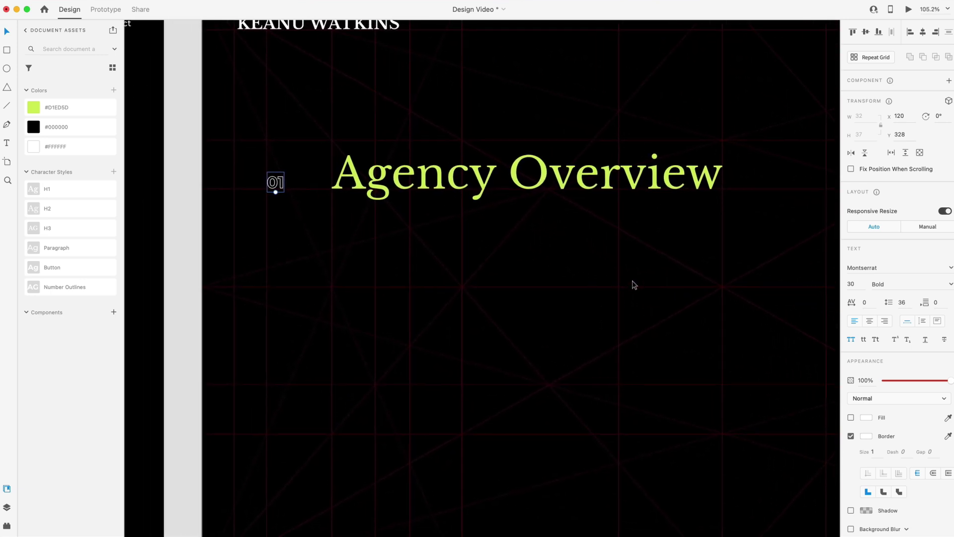
{"action": "scroll", "coordinate": [632, 283], "scroll_direction": "right", "scroll_amount": 2}
{"action": "key", "text": "t"}
{"action": "left_click_drag", "start_coordinate": [321, 234], "coordinate": [716, 288]}
{"action": "type", "text": "V"}
{"action": "left_click", "coordinate": [5, 35]}
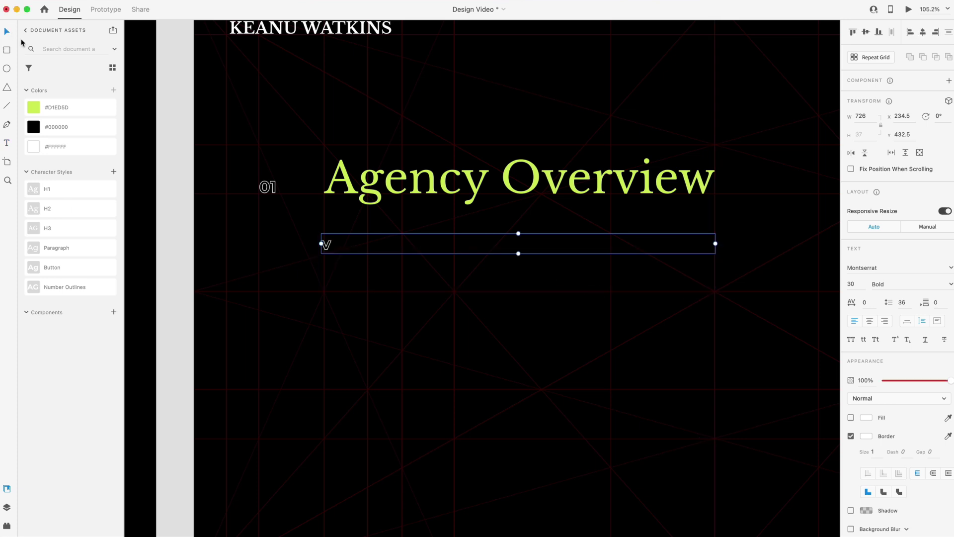
- Apply the Paragraph character style with Regular weight to the text box and fill it with the "Phasellus finibus enim nulla" placeholder paragraph
{"action": "left_click", "coordinate": [62, 247]}
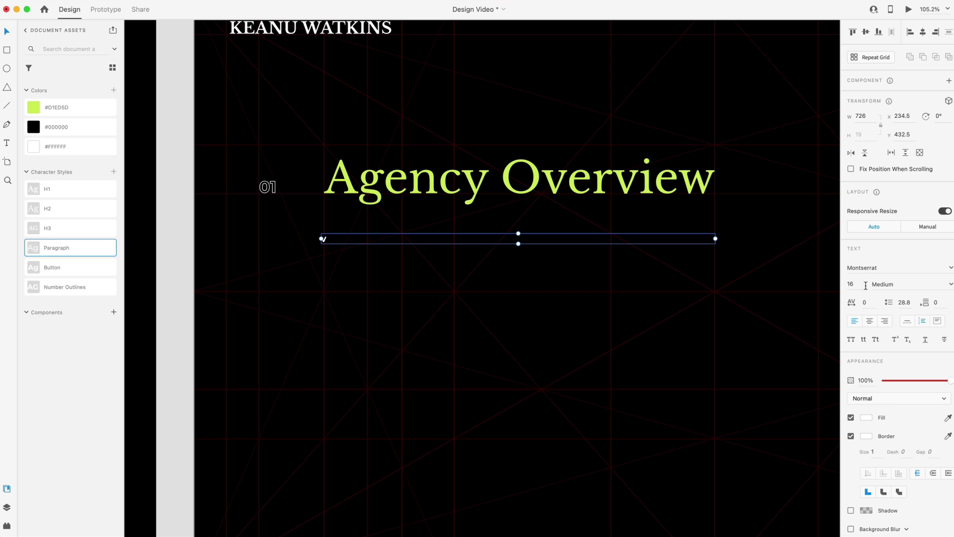
{"action": "left_click", "coordinate": [951, 285]}
{"action": "scroll", "coordinate": [887, 308], "scroll_direction": "up", "scroll_amount": 2}
{"action": "left_click", "coordinate": [884, 296]}
{"action": "double_click", "coordinate": [462, 237]}
{"action": "type", "text": "Phasellus finibus enim nulla, quis ornare odio facilisis eu. Suspendisse ornare ante sit amet arcu semper, vel eleifend tortor egestas. Aenean luctus, lorem in hendrerit interdum, leo orci egestas diam, ac euismod massa est et turpis. Etiam auctor lectus vel neque convallis pharetra."}
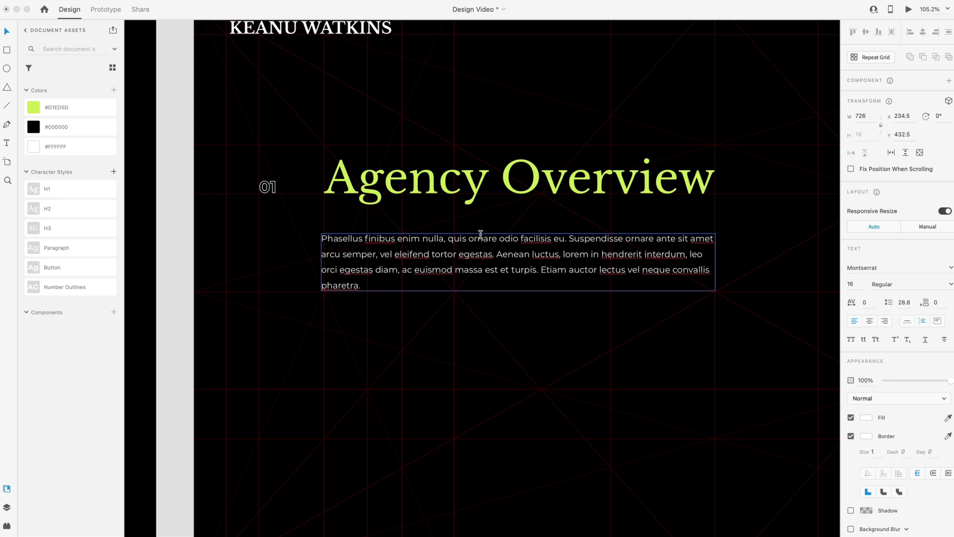
- Align the paragraph with the heading at X 240, Y 410.5 and widen its text box to 855
{"action": "left_click_drag", "start_coordinate": [334, 300], "coordinate": [335, 288]}
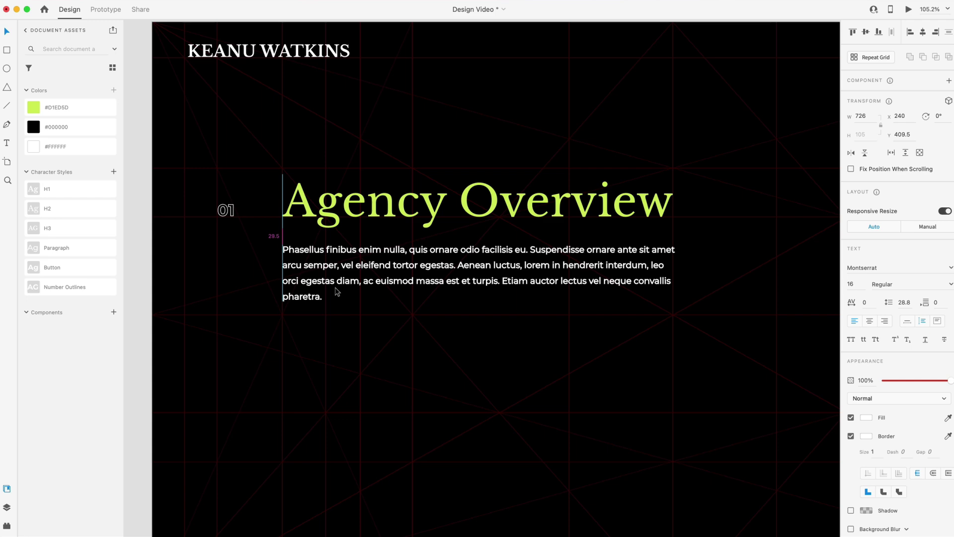
{"action": "scroll", "coordinate": [404, 283], "scroll_direction": "down", "scroll_amount": 3}
{"action": "scroll", "coordinate": [483, 281], "scroll_direction": "right", "scroll_amount": 2}
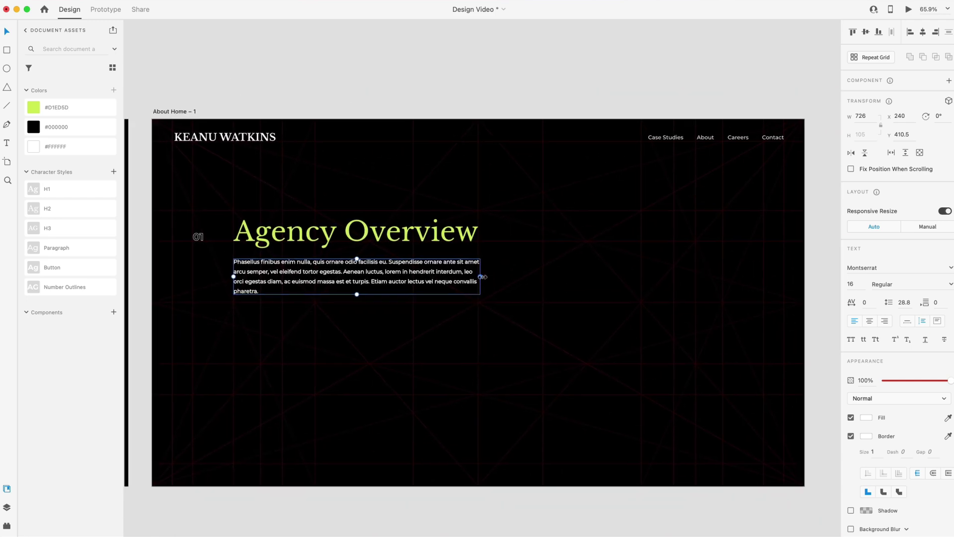
{"action": "left_click_drag", "start_coordinate": [480, 276], "coordinate": [524, 272]}
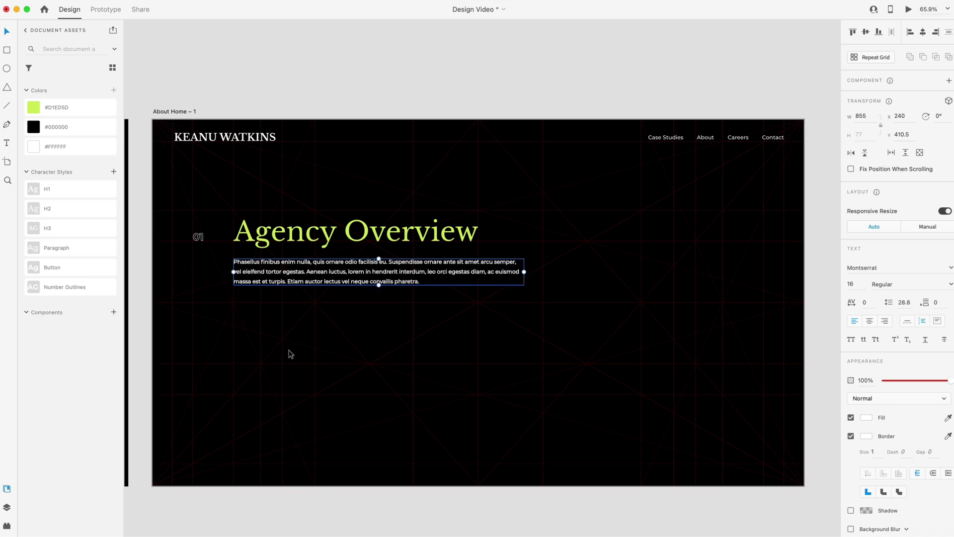
- Add an uppercase "OUR EXPERIENCE" label below the paragraph in the Button character style, Montserrat Bold 12, without a border
{"action": "left_click", "coordinate": [314, 312]}
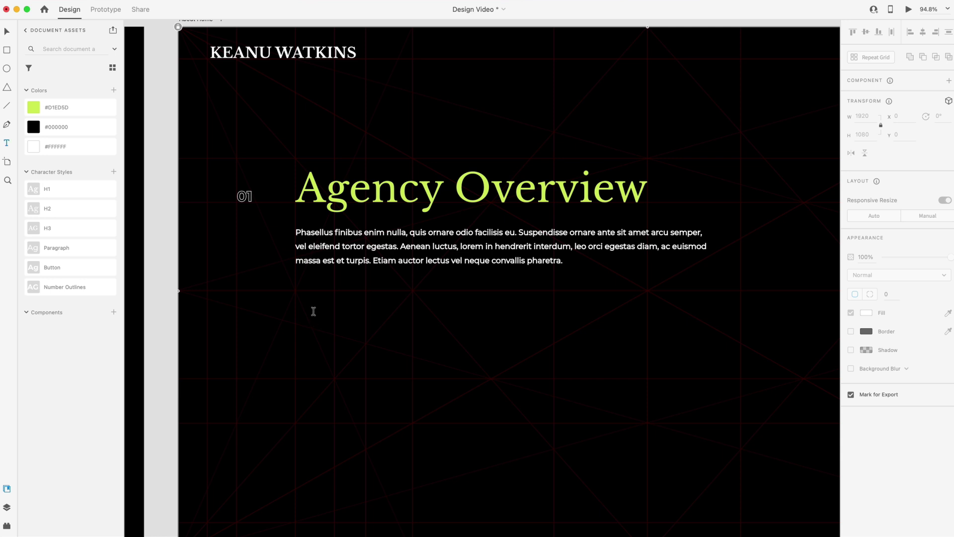
{"action": "left_click", "coordinate": [314, 311]}
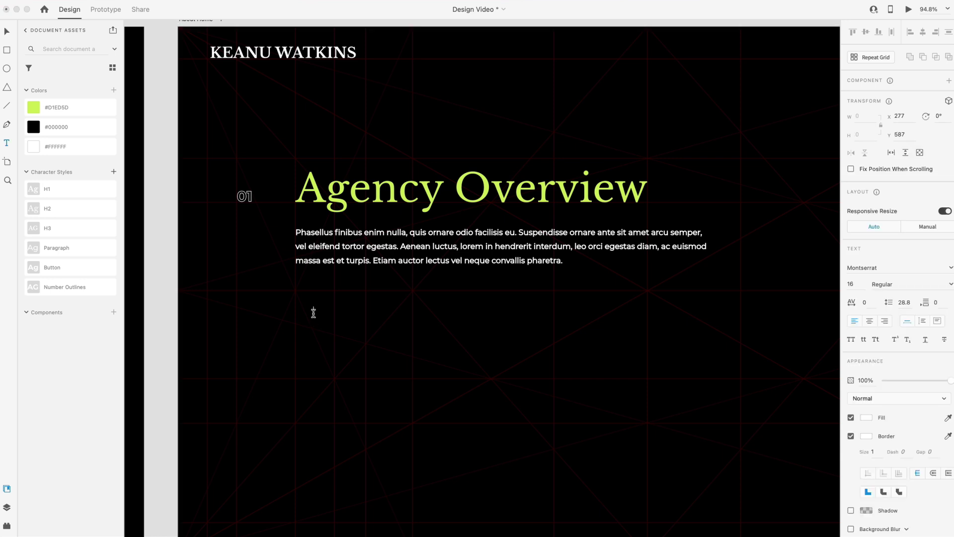
{"action": "type", "text": "button"}
{"action": "key", "text": "Escape"}
{"action": "left_click", "coordinate": [857, 284]}
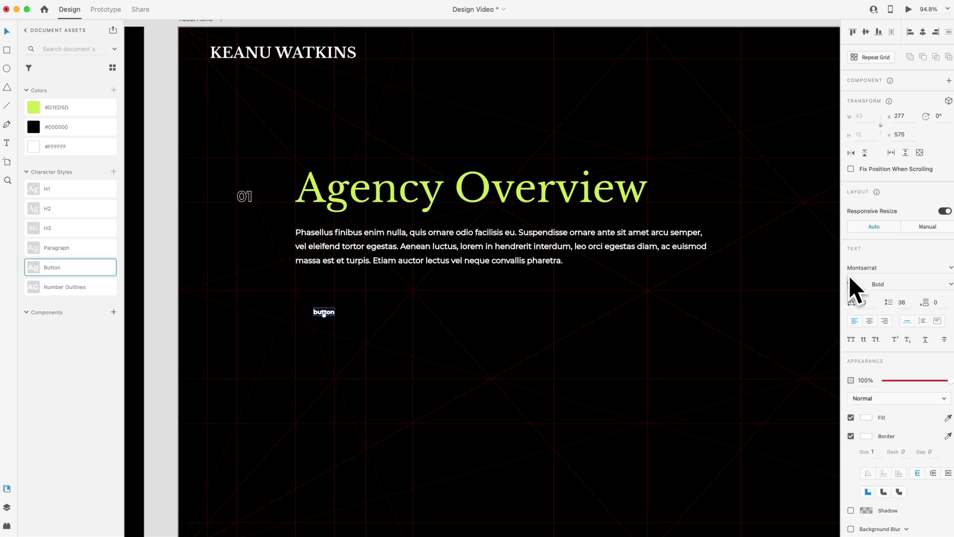
{"action": "left_click", "coordinate": [851, 339]}
{"action": "double_click", "coordinate": [324, 312]}
{"action": "type", "text": "OUR EXPERIENCE"}
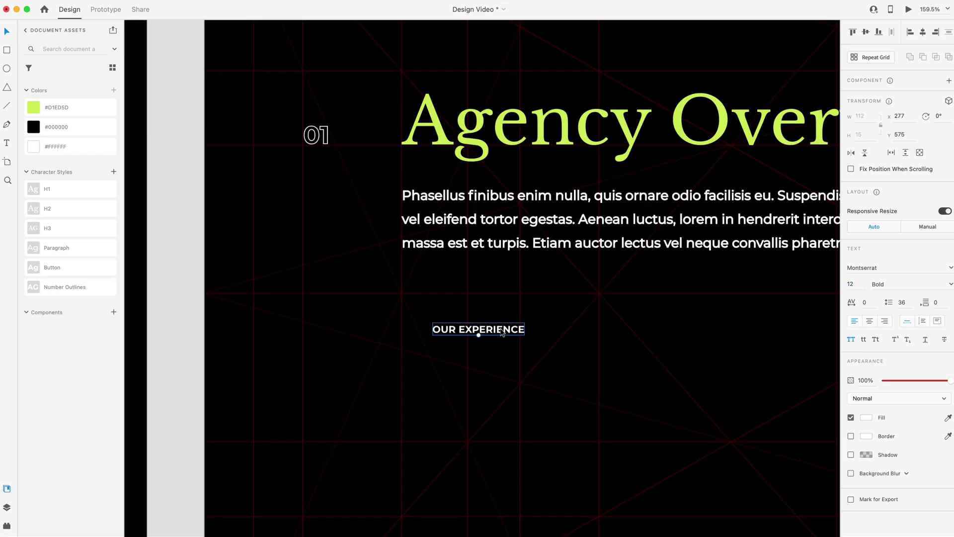
- Move the "OUR EXPERIENCE" label to X 240, Y 540 at the grid intersection under the paragraph
{"action": "left_click_drag", "start_coordinate": [502, 332], "coordinate": [471, 304]}
{"action": "scroll", "coordinate": [511, 345], "scroll_direction": "up", "scroll_amount": 3}
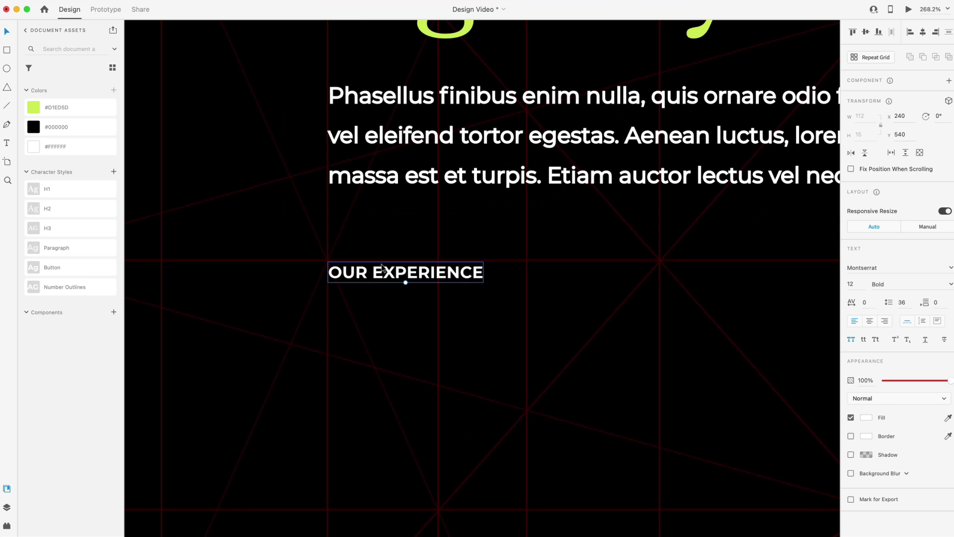
{"action": "scroll", "coordinate": [569, 276], "scroll_direction": "up", "scroll_amount": 3}
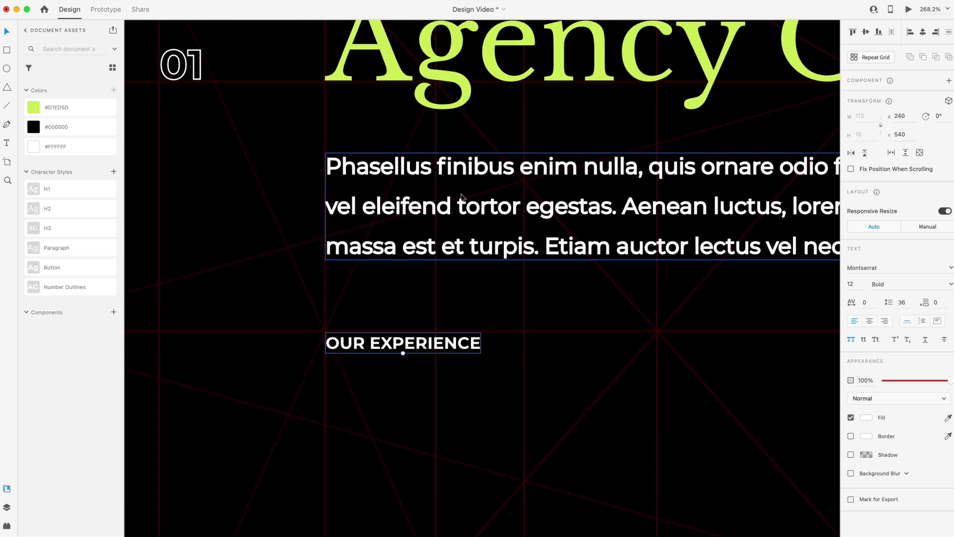
{"action": "scroll", "coordinate": [474, 235], "scroll_direction": "down", "scroll_amount": 3}
{"action": "scroll", "coordinate": [494, 301], "scroll_direction": "right", "scroll_amount": 3}
{"action": "scroll", "coordinate": [439, 308], "scroll_direction": "down", "scroll_amount": 1}
{"action": "scroll", "coordinate": [419, 303], "scroll_direction": "up", "scroll_amount": 3}
{"action": "left_click", "coordinate": [420, 278]}
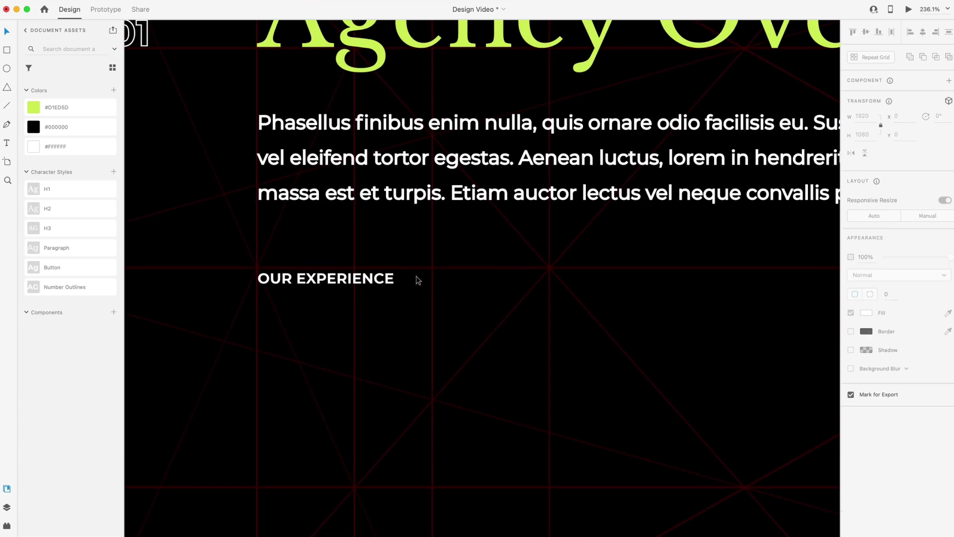
- Switch to the Nucleo icon app and bring the 24px left-arrow from Box Icons onto the artboard
{"action": "key", "text": "super+Tab"}
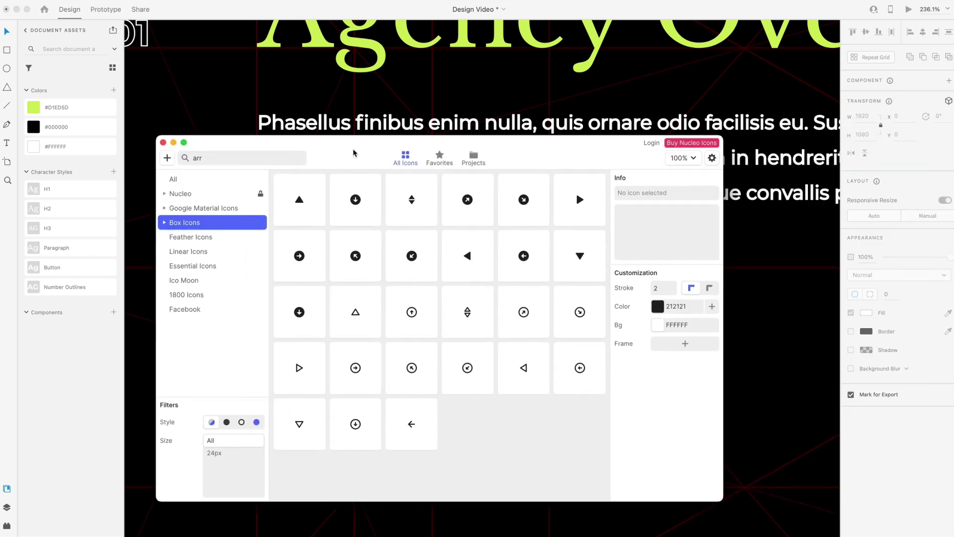
{"action": "left_click_drag", "start_coordinate": [355, 151], "coordinate": [396, 109]}
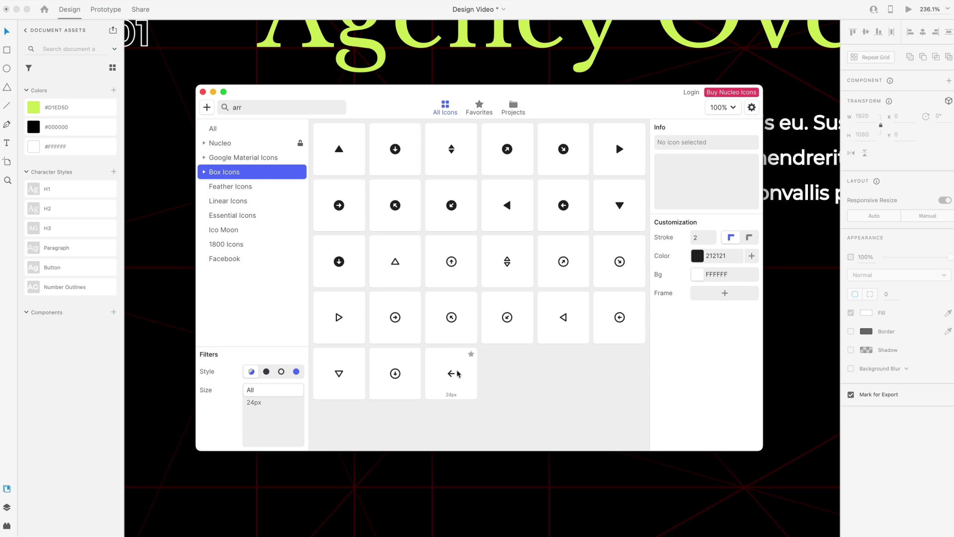
{"action": "left_click_drag", "start_coordinate": [461, 468], "coordinate": [472, 478]}
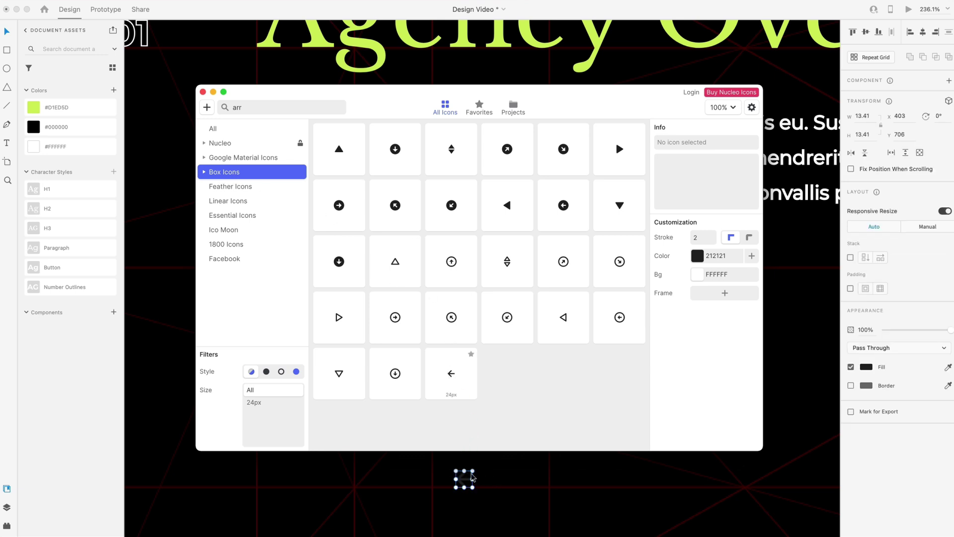
- Place the arrow icon, flipped to point right, beside the "OUR EXPERIENCE" label at X 397, Y 551, and fill it with #000000
{"action": "left_click", "coordinate": [513, 484]}
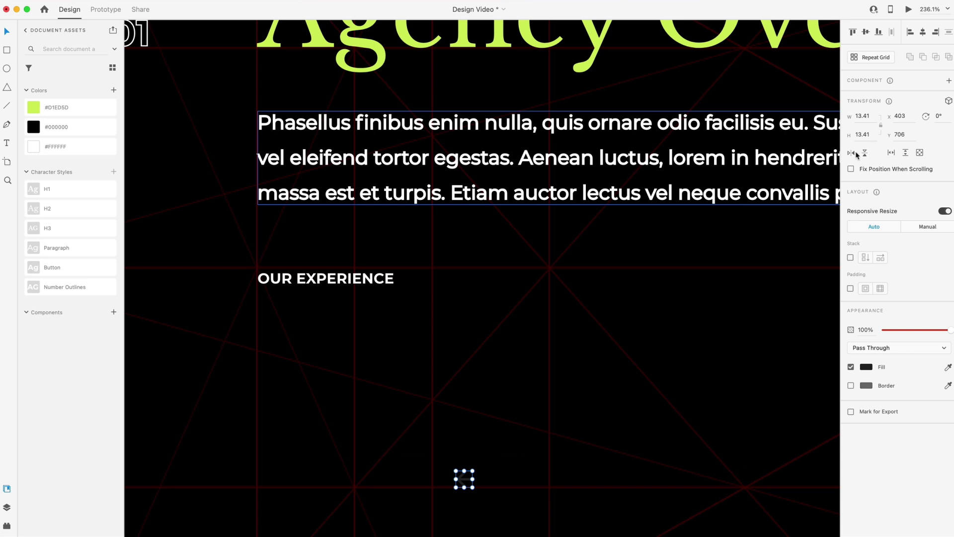
{"action": "left_click_drag", "start_coordinate": [464, 481], "coordinate": [458, 292]}
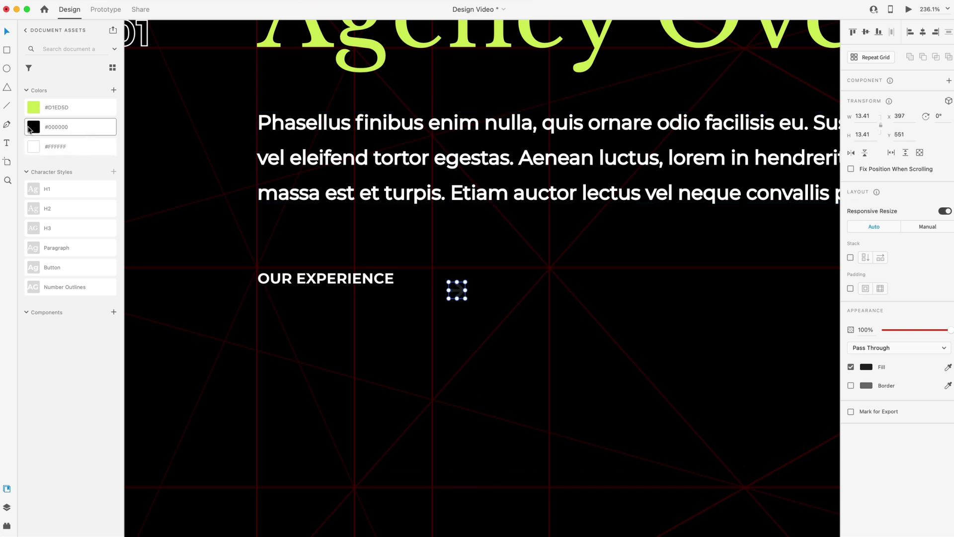
{"action": "left_click", "coordinate": [29, 129]}
- Draw a 40 × 40 white circle around the arrow at X 382, Y 534, with locked proportions and no border
{"action": "left_click", "coordinate": [6, 68]}
{"action": "left_click_drag", "start_coordinate": [430, 261], "coordinate": [479, 318]}
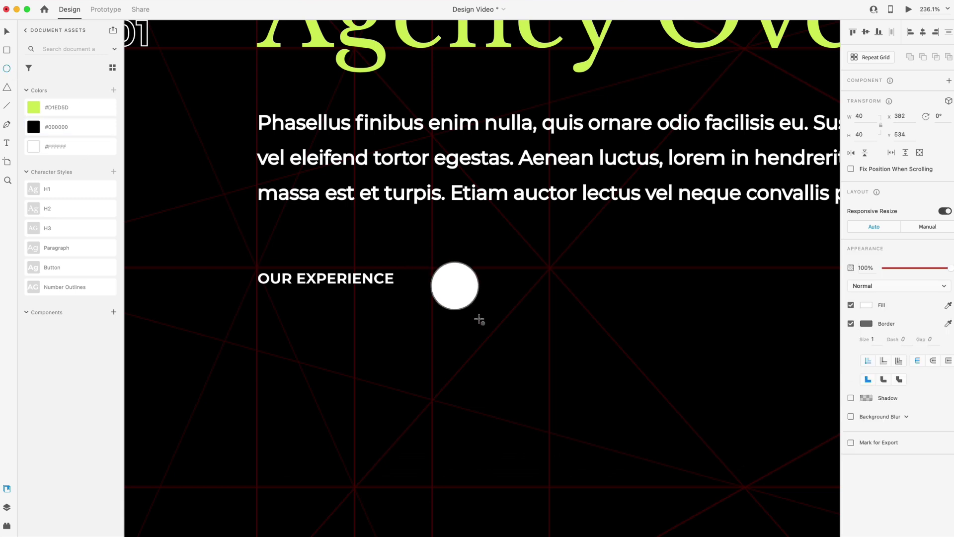
{"action": "left_click", "coordinate": [882, 125]}
{"action": "left_click", "coordinate": [850, 323]}
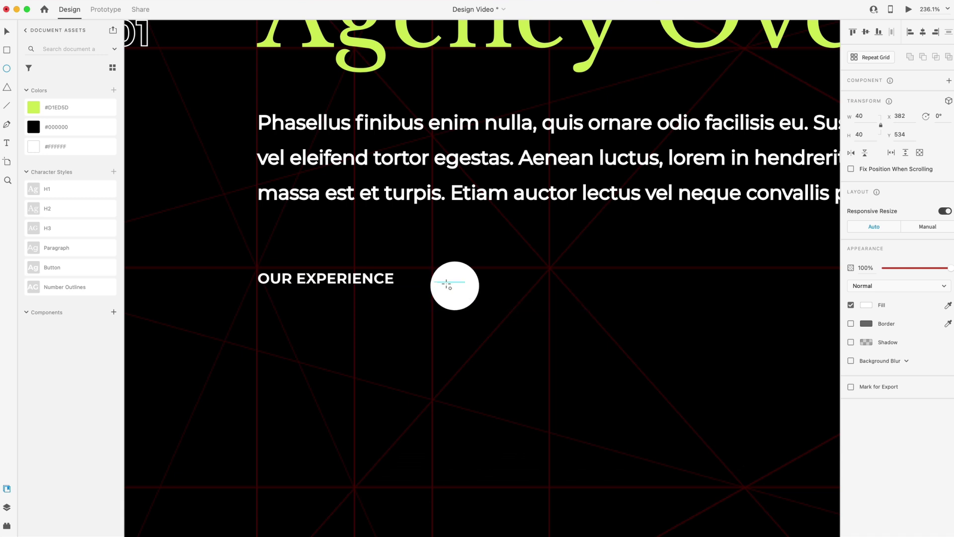
- Centre the arrow and the white circle on each other both ways, with the arrow in front, and group them
{"action": "key", "text": "v"}
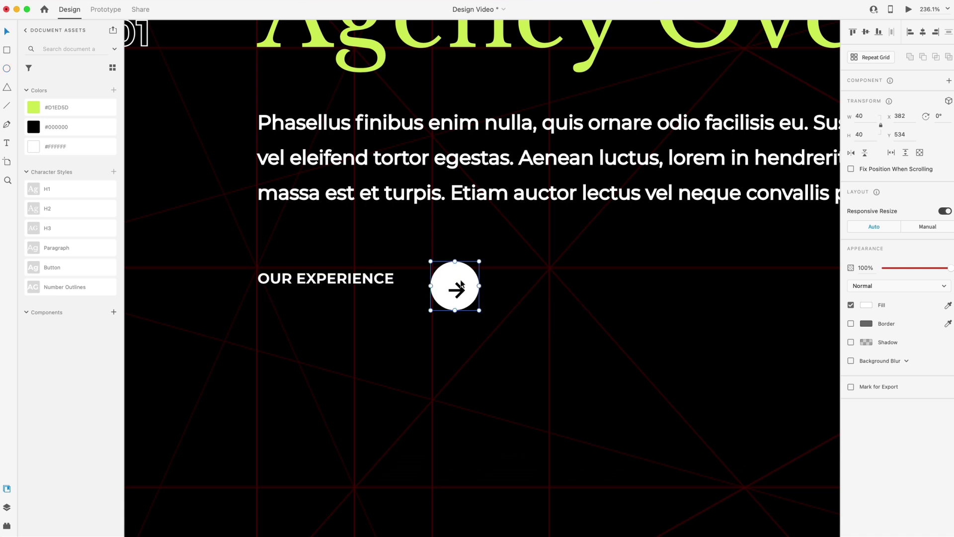
{"action": "left_click", "coordinate": [456, 282], "text": "shift"}
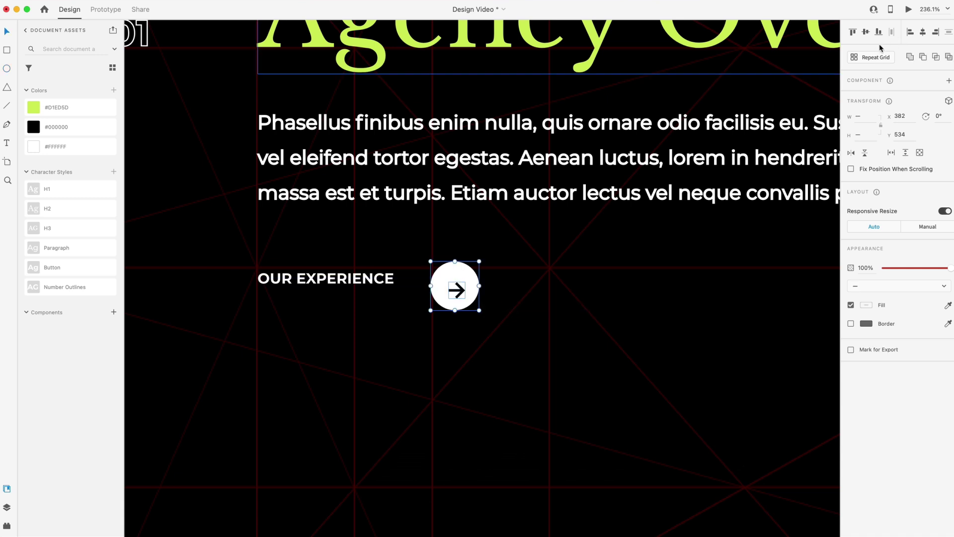
{"action": "left_click", "coordinate": [866, 32]}
{"action": "left_click", "coordinate": [924, 32]}
{"action": "key", "text": "super+g"}
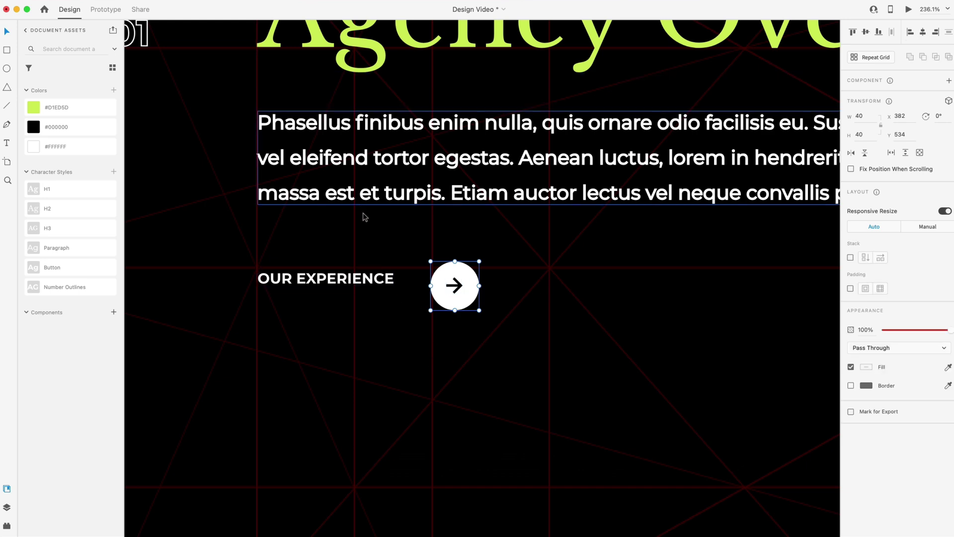
- Move the circled arrow closer to the "OUR EXPERIENCE" label at Y 528 and group it with the label
{"action": "scroll", "coordinate": [427, 267], "scroll_direction": "up", "scroll_amount": 5}
{"action": "left_click_drag", "start_coordinate": [454, 283], "coordinate": [423, 272]}
{"action": "left_click", "coordinate": [301, 295], "text": "shift"}
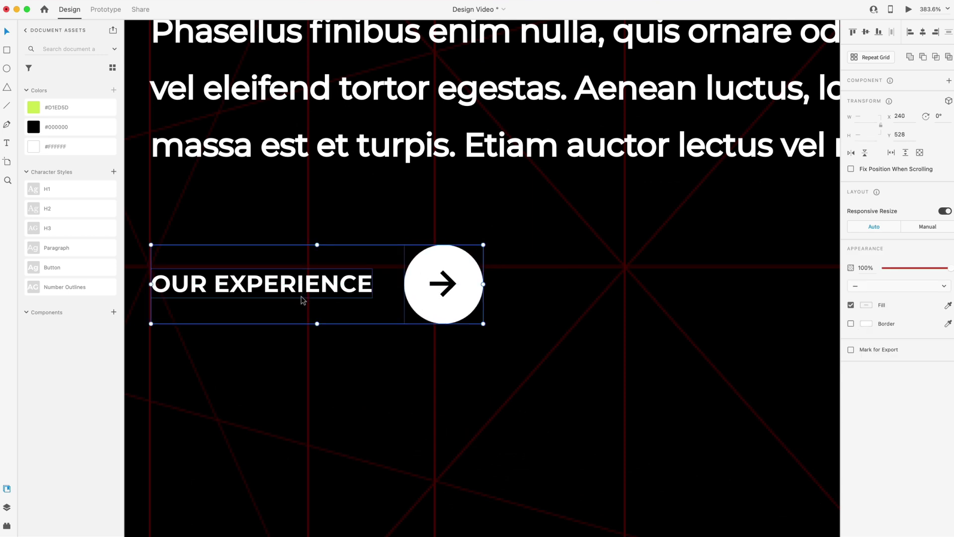
{"action": "key", "text": "super+g"}
- Rename the layer of the label and circled arrow as "Button Group"
{"action": "left_click", "coordinate": [7, 506]}
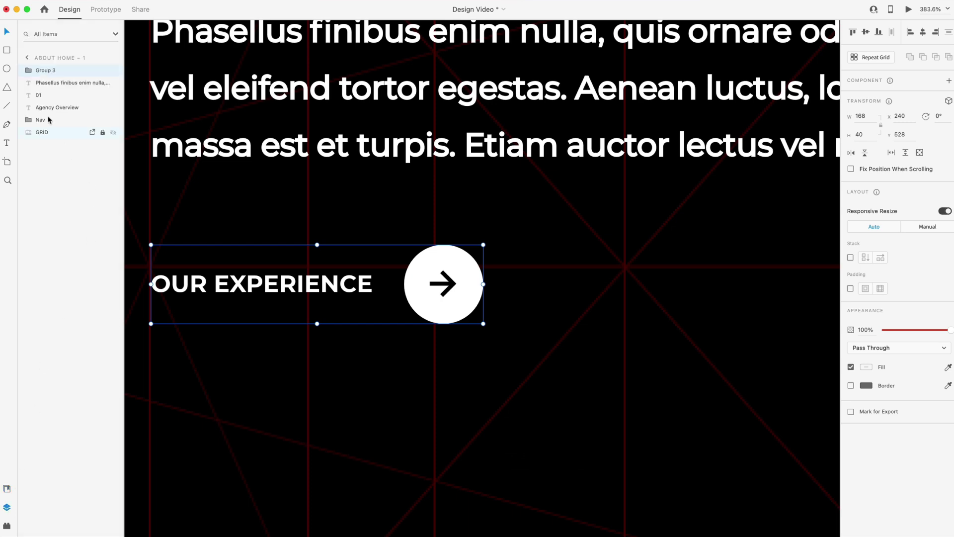
{"action": "double_click", "coordinate": [41, 71]}
{"action": "type", "text": "Button Group"}
{"action": "key", "text": "Return"}
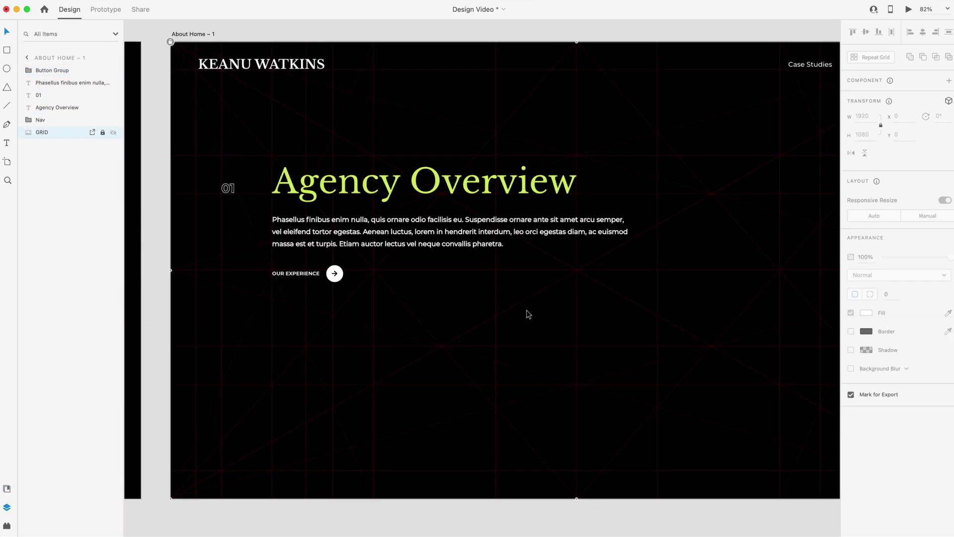
- Duplicate the "01" number and "Agency Overview" heading together straight down to Y 931 near the artboard's lower edge
{"action": "scroll", "coordinate": [526, 311], "scroll_direction": "right", "scroll_amount": 1}
{"action": "scroll", "coordinate": [527, 311], "scroll_direction": "down", "scroll_amount": 2}
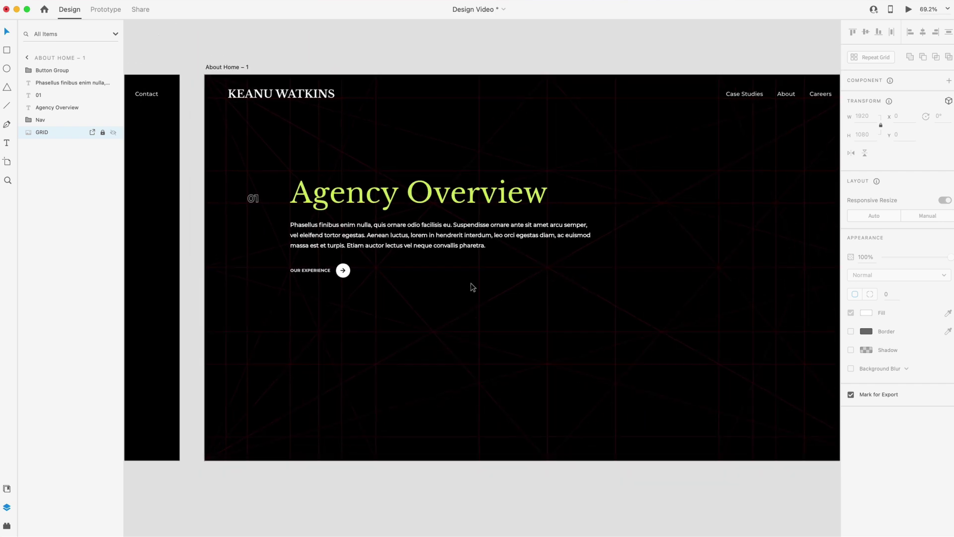
{"action": "left_click", "coordinate": [328, 196]}
{"action": "left_click", "coordinate": [253, 199], "text": "shift"}
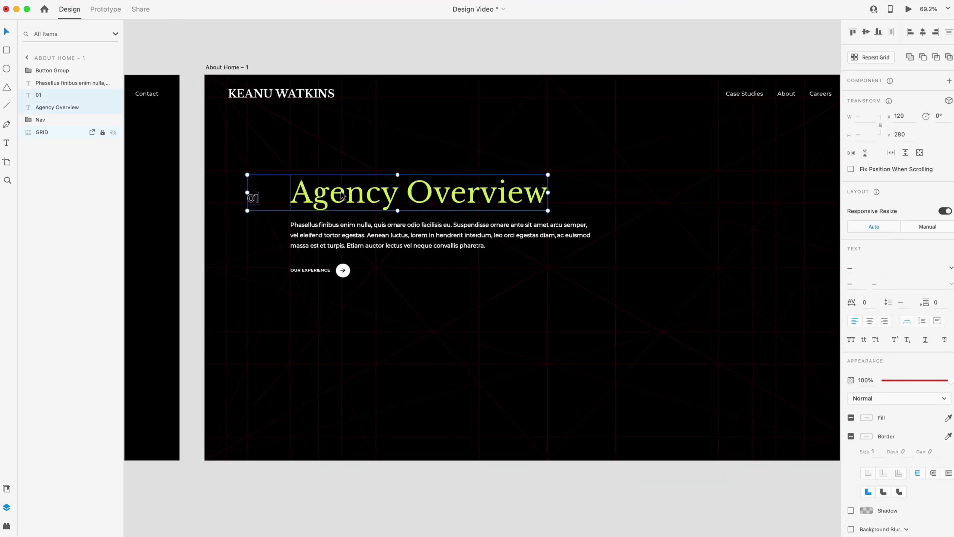
{"action": "left_click_drag", "start_coordinate": [336, 198], "coordinate": [336, 429]}
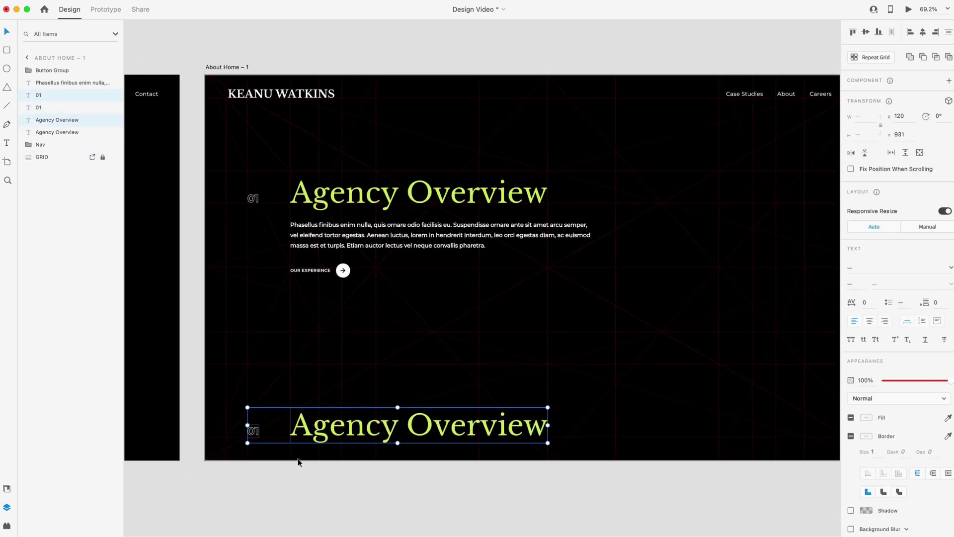
- Nudge the duplicated "01" number and "Agency Overview" heading down to Y 935 so their baseline sits on the grid line
{"action": "scroll", "coordinate": [264, 460], "scroll_direction": "up", "scroll_amount": 3}
{"action": "scroll", "coordinate": [264, 460], "scroll_direction": "up", "scroll_amount": 5}
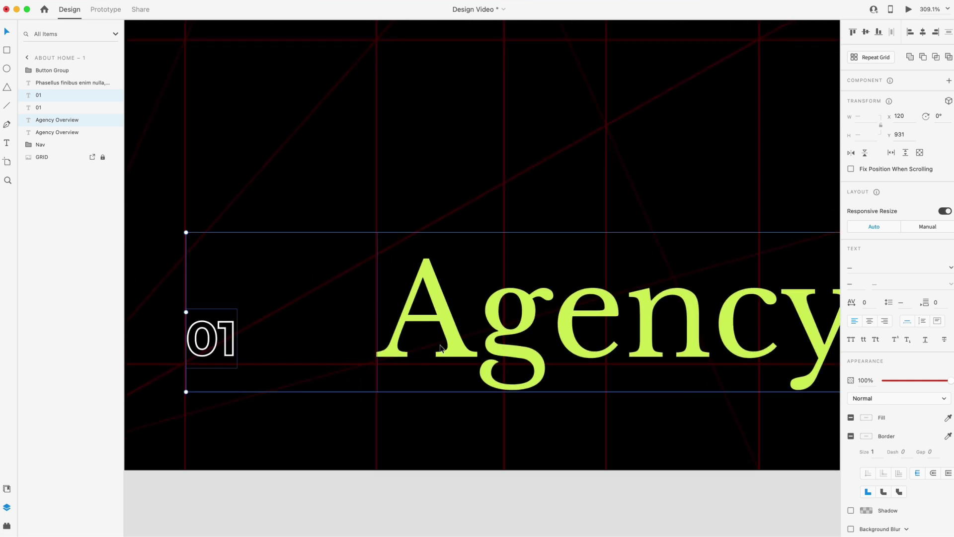
{"action": "key", "text": "Down"}
{"action": "key", "text": "Down"}
{"action": "key", "text": "Down"}
{"action": "key", "text": "Down"}
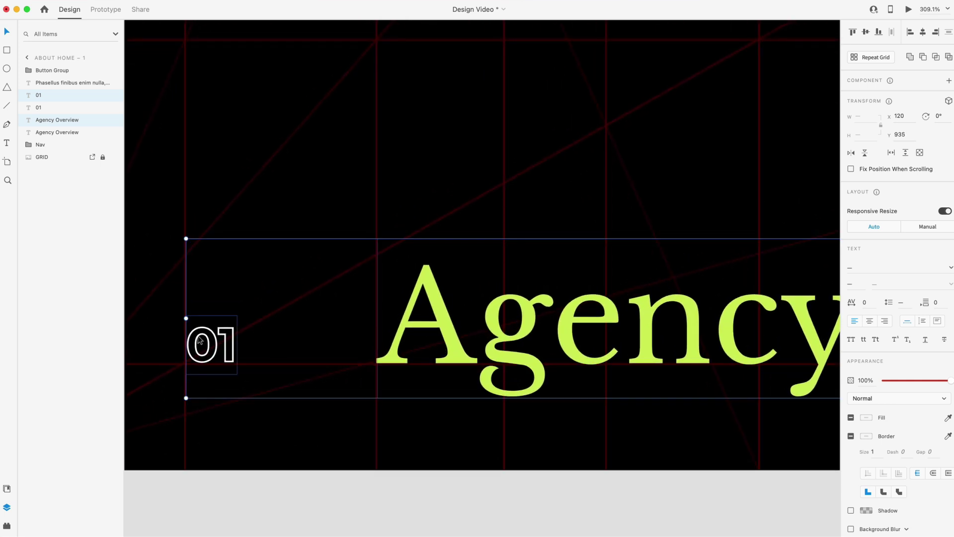
- Change the duplicated section number near the artboard's lower edge to "02"
{"action": "left_click", "coordinate": [210, 337]}
{"action": "left_click_drag", "start_coordinate": [219, 340], "coordinate": [237, 335]}
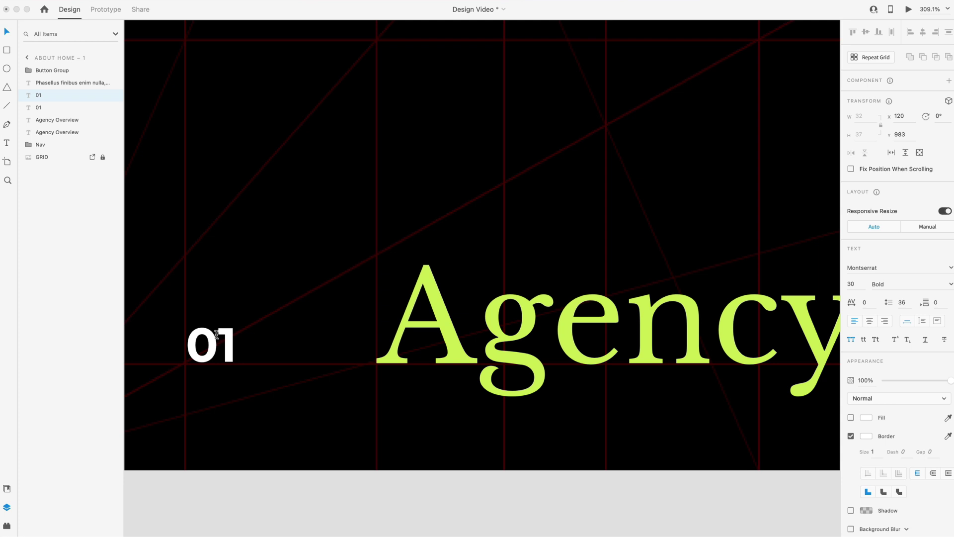
{"action": "type", "text": "2"}
{"action": "key", "text": "Escape"}
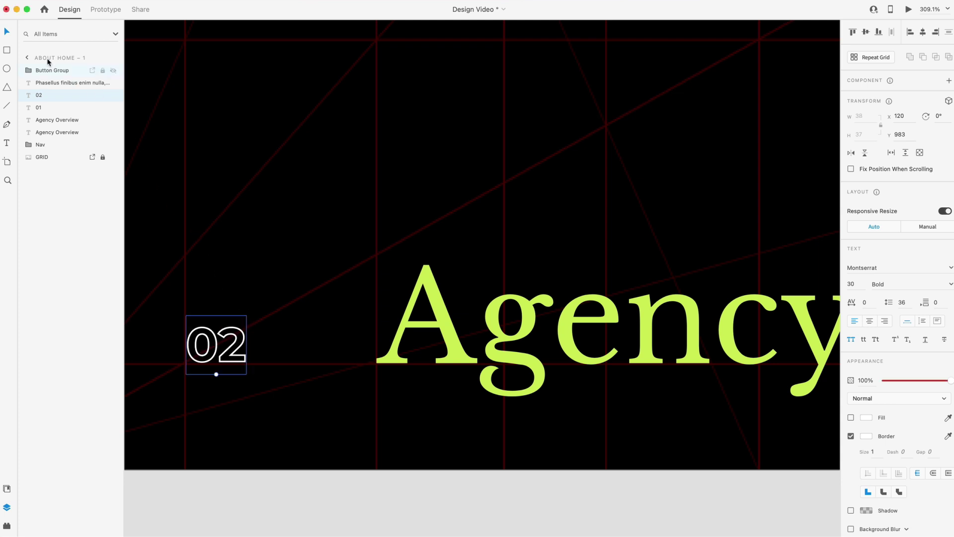
- Recolour the lower duplicated heading with the saved white #FFFFFF and change its text to "Our Services"
{"action": "left_click", "coordinate": [546, 272]}
{"action": "key", "text": "super+0"}
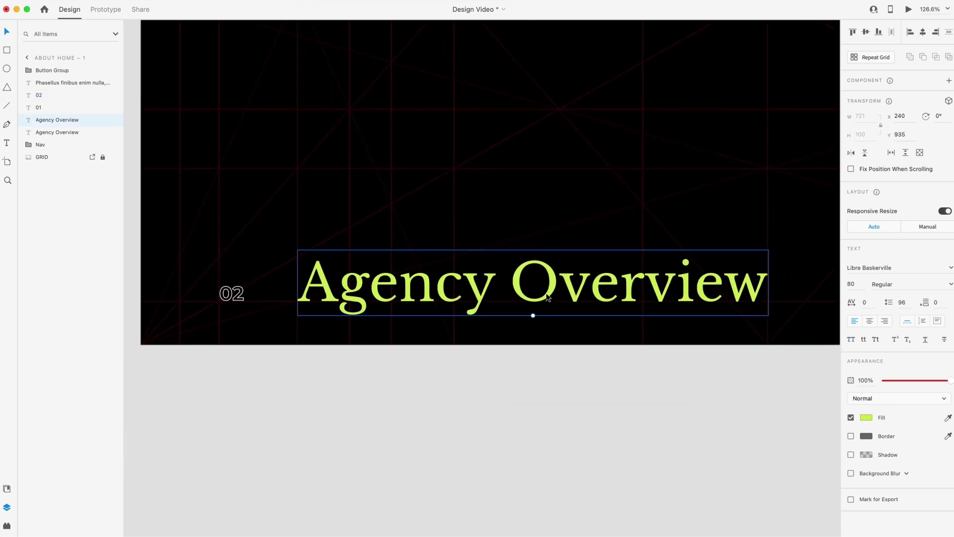
{"action": "left_click", "coordinate": [7, 489]}
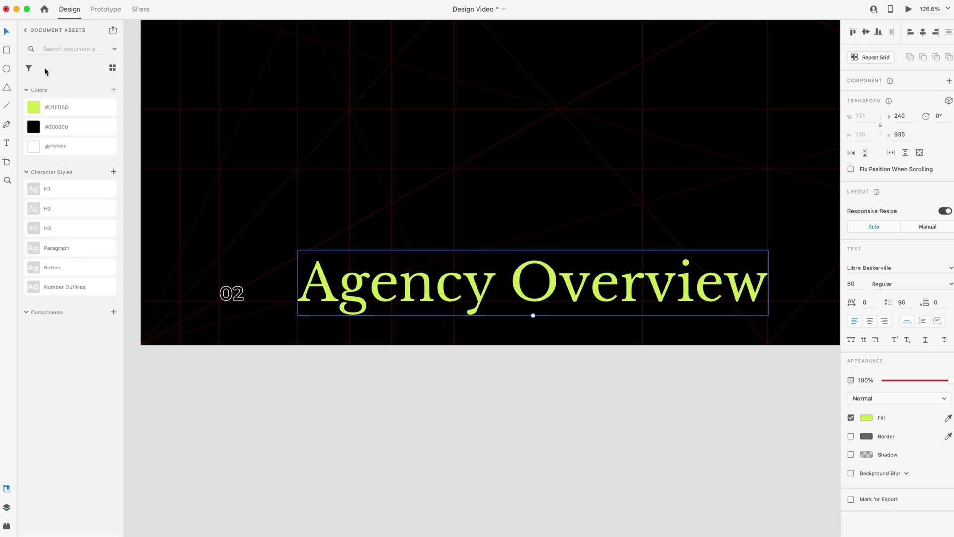
{"action": "left_click", "coordinate": [40, 146]}
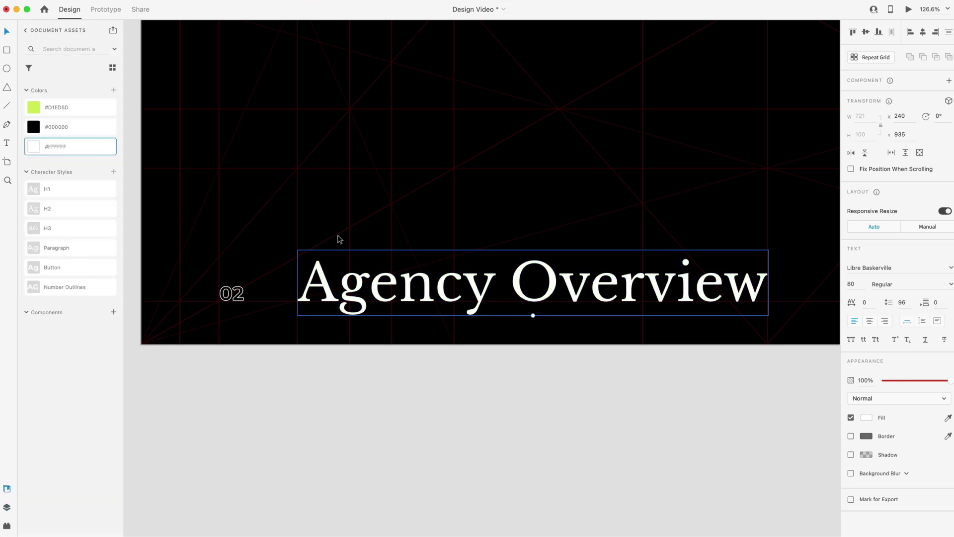
{"action": "double_click", "coordinate": [477, 283]}
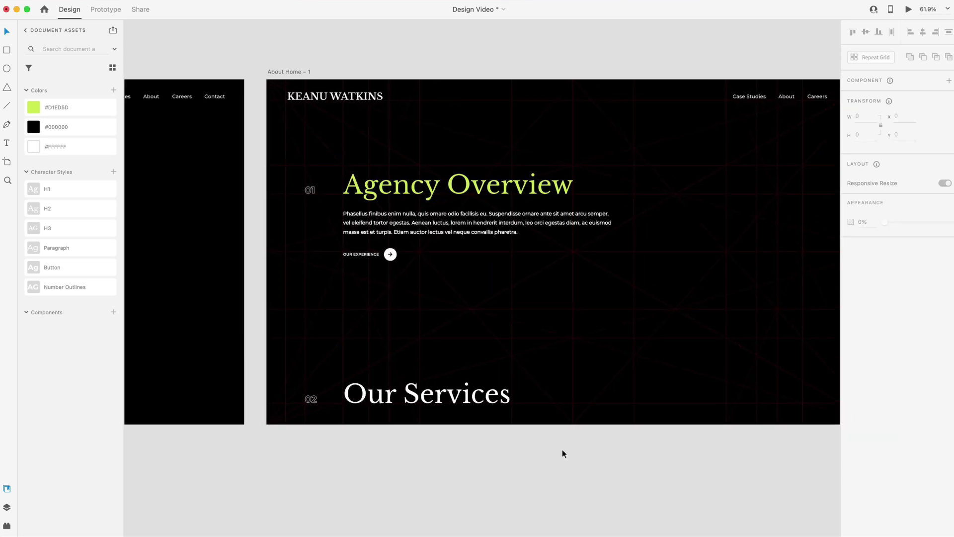
- Draw a borderless white rectangle of 670 × 947 in the artboard's lower right corner at X 1250, Y 133
{"action": "scroll", "coordinate": [562, 452], "scroll_direction": "up", "scroll_amount": 5}
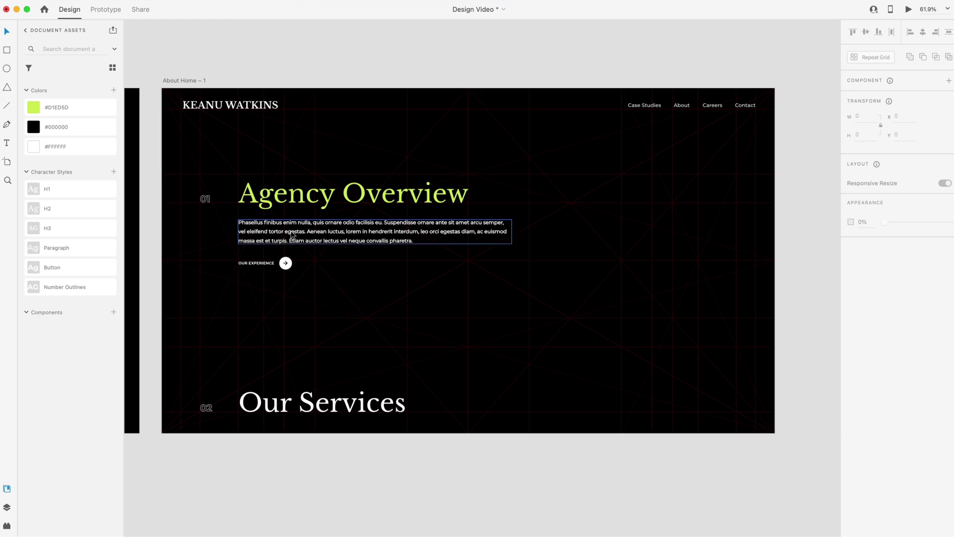
{"action": "key", "text": "r"}
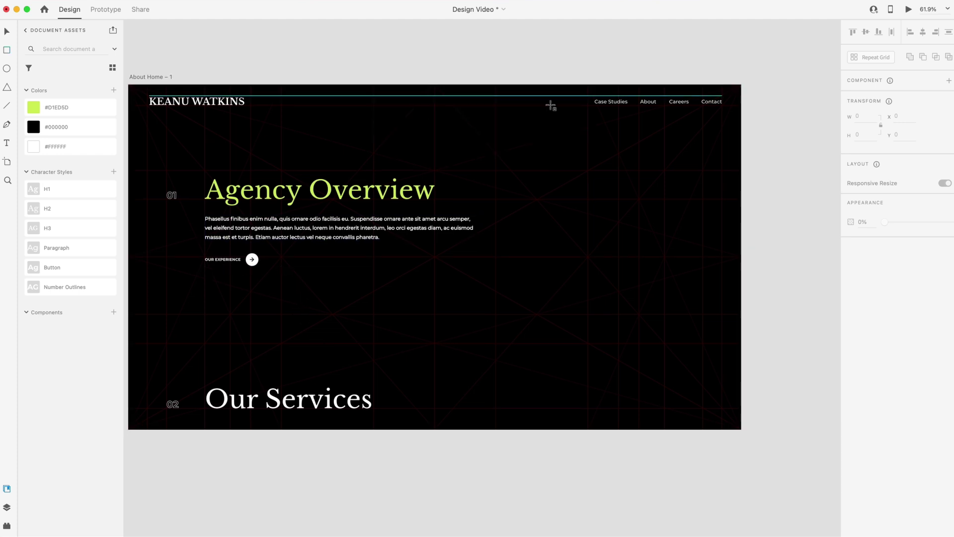
{"action": "mouse_move", "coordinate": [740, 121]}
{"action": "left_mouse_down"}
{"action": "mouse_move", "coordinate": [609, 253]}
{"action": "mouse_move", "coordinate": [570, 331]}
{"action": "left_mouse_up"}
{"action": "double_click", "coordinate": [871, 118]}
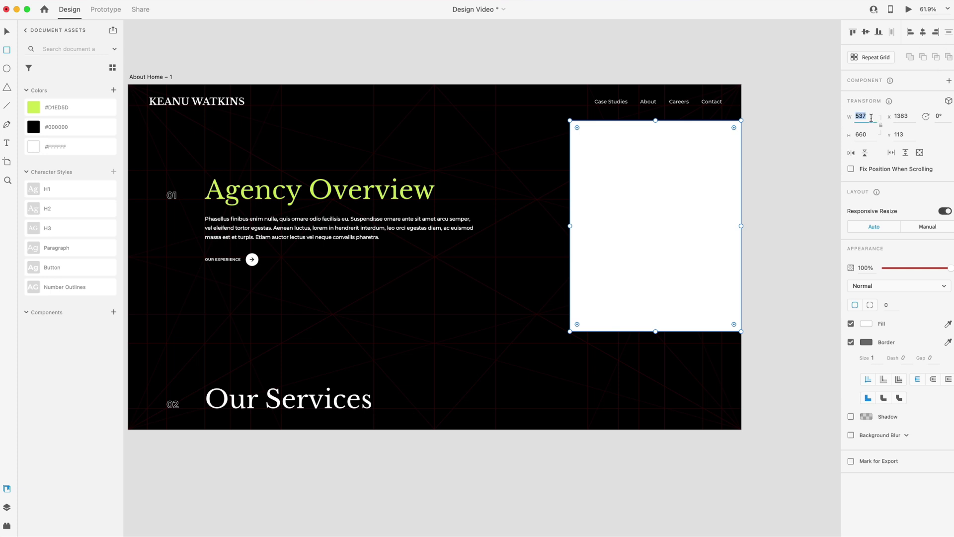
{"action": "type", "text": "670"}
{"action": "key", "text": "Tab"}
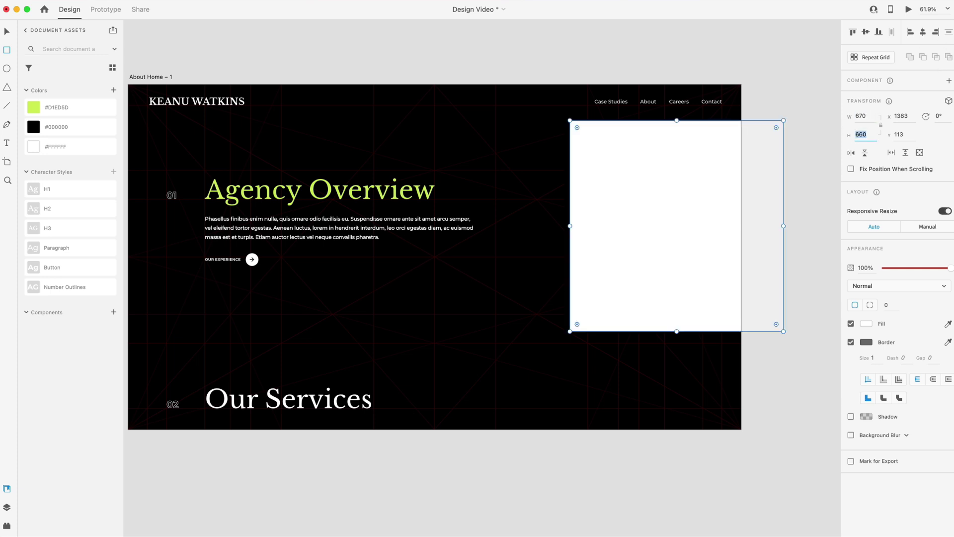
{"action": "type", "text": "947"}
{"action": "key", "text": "Return"}
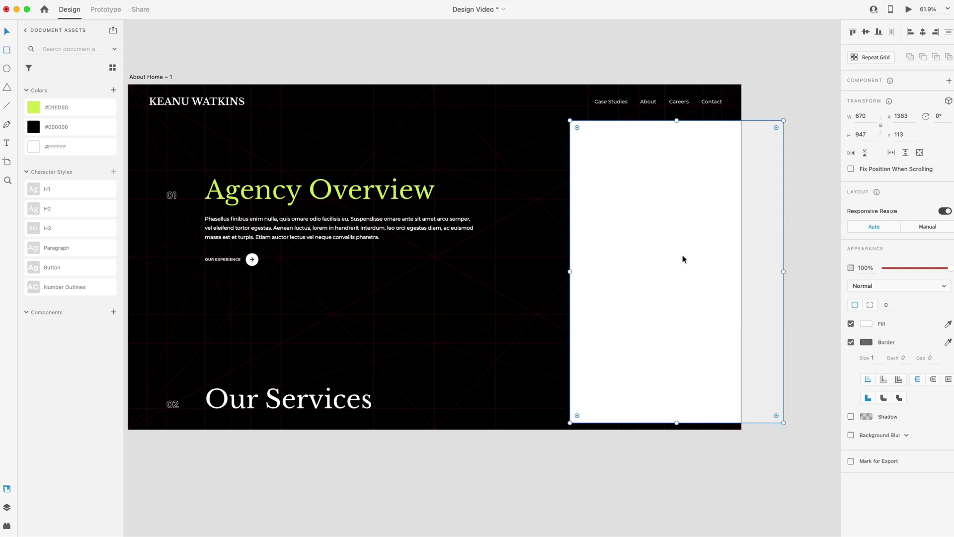
{"action": "left_click_drag", "start_coordinate": [682, 257], "coordinate": [657, 250]}
{"action": "left_click", "coordinate": [850, 343]}
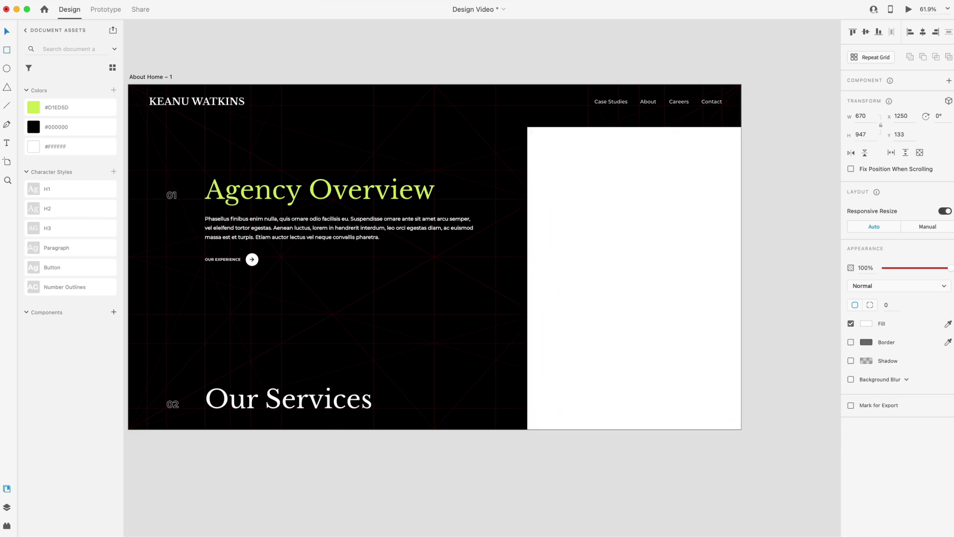
- Fill the white rectangle with the photo of the two men from the image files
{"action": "key", "text": "super+Tab"}
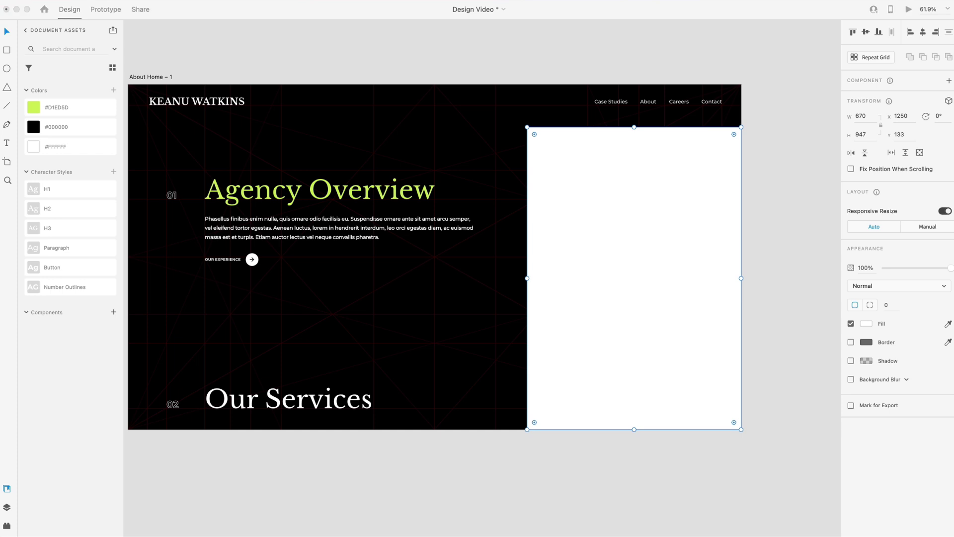
{"action": "left_click_drag", "start_coordinate": [903, 383], "coordinate": [601, 292]}
{"action": "double_click", "coordinate": [637, 285]}
{"action": "left_click", "coordinate": [620, 522]}
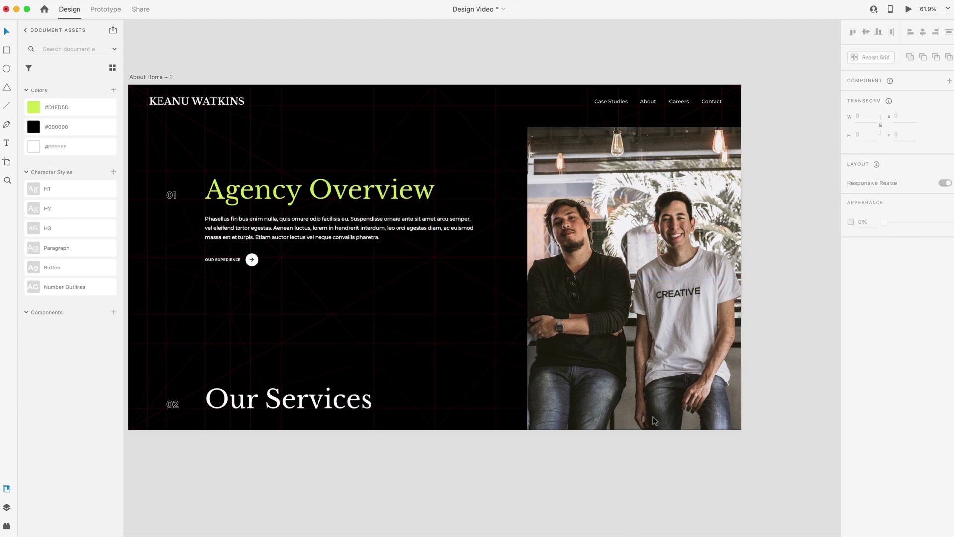
- Reduce the opacity of the photo of the two men to 38%
{"action": "scroll", "coordinate": [739, 320], "scroll_direction": "down", "scroll_amount": 2}
{"action": "left_click", "coordinate": [753, 307]}
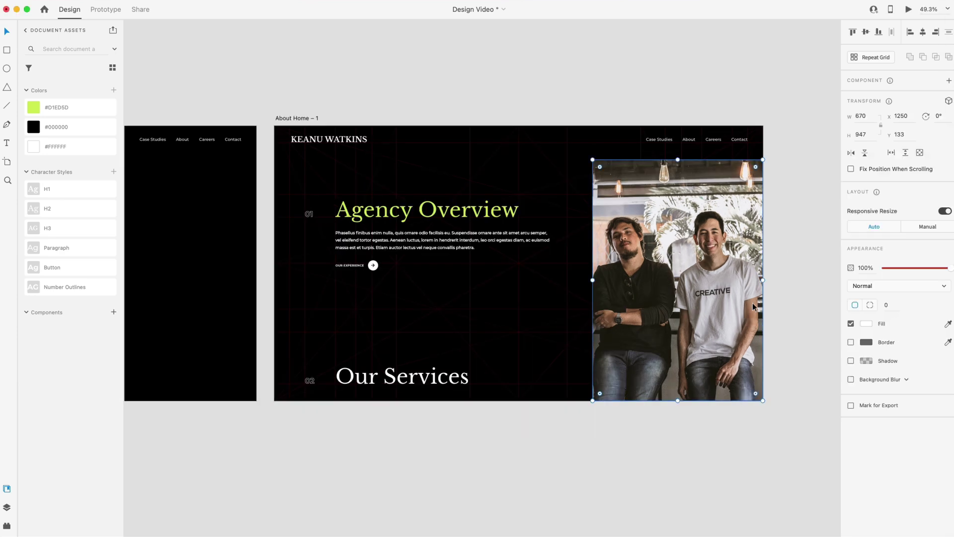
{"action": "left_click", "coordinate": [902, 269]}
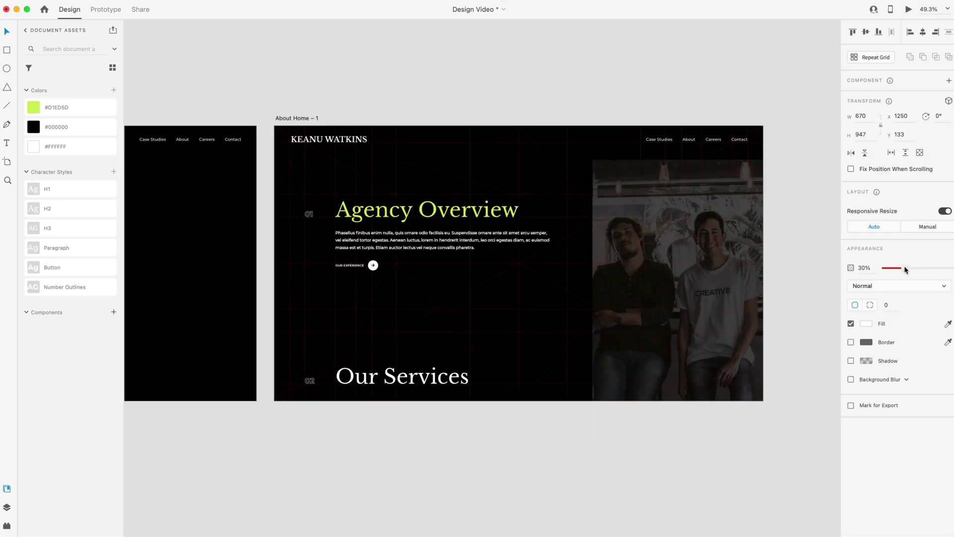
{"action": "left_click_drag", "start_coordinate": [905, 269], "coordinate": [910, 270]}
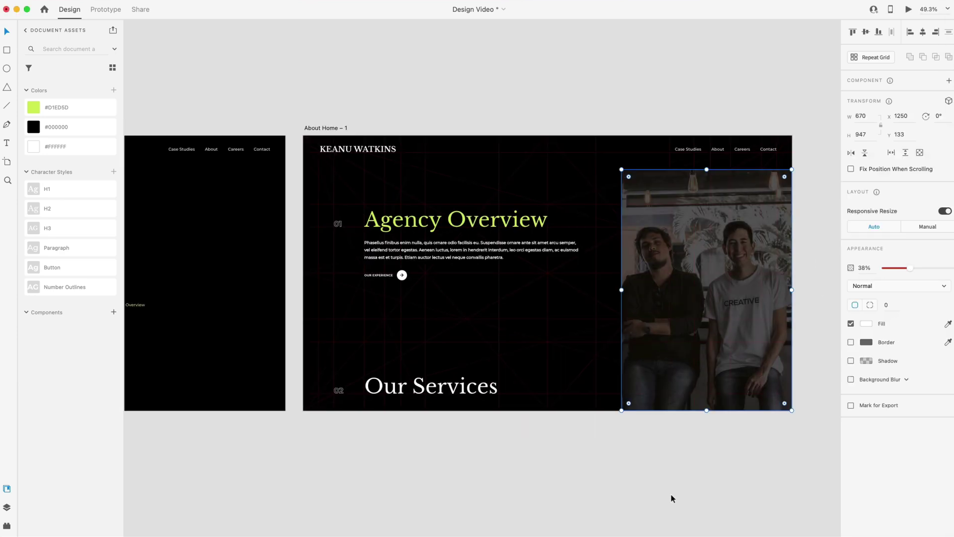
{"action": "left_click", "coordinate": [658, 463]}
- Unlock the GRID layer of the "About Home – 1" artboard and delete it
{"action": "scroll", "coordinate": [658, 463], "scroll_direction": "left", "scroll_amount": 2}
{"action": "scroll", "coordinate": [658, 465], "scroll_direction": "left", "scroll_amount": 1}
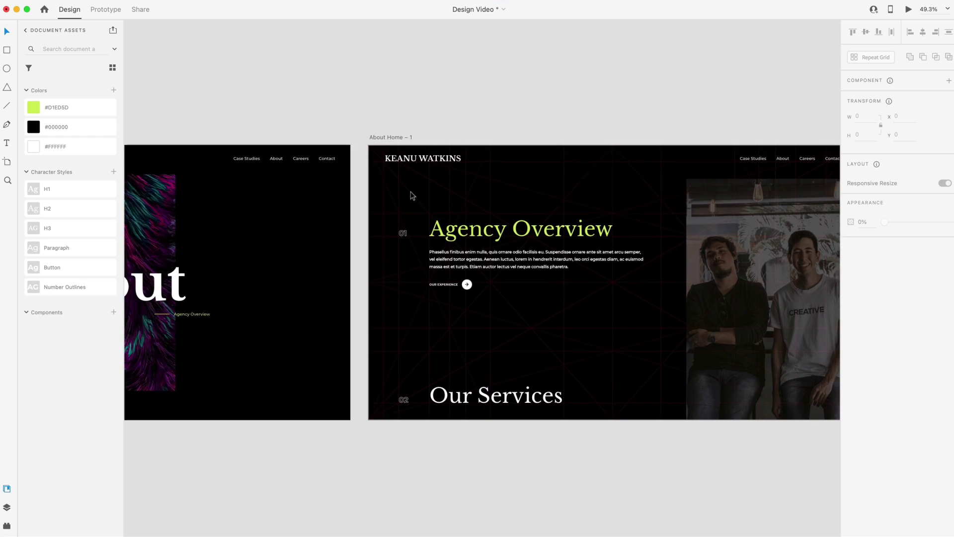
{"action": "left_click", "coordinate": [395, 138]}
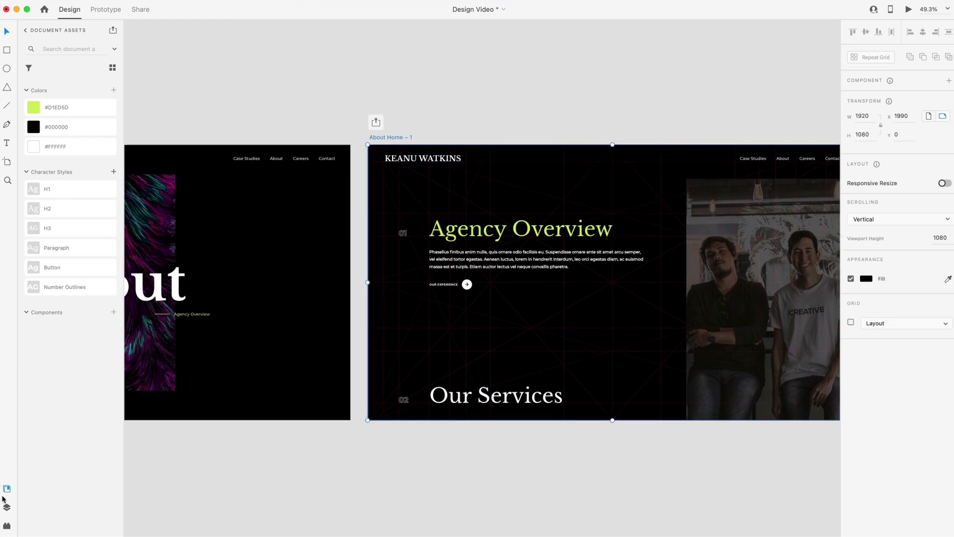
{"action": "left_click", "coordinate": [6, 506]}
{"action": "left_click", "coordinate": [418, 159]}
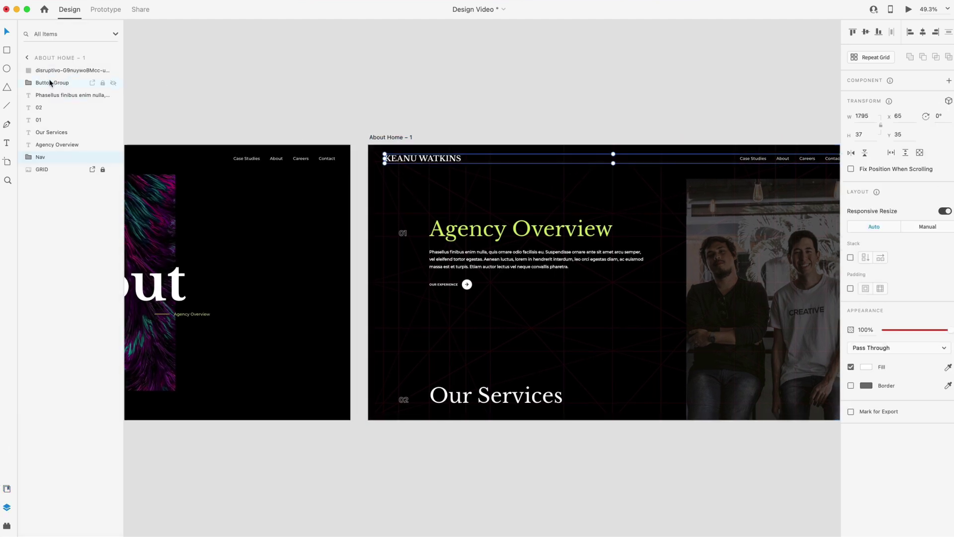
{"action": "left_click", "coordinate": [41, 169]}
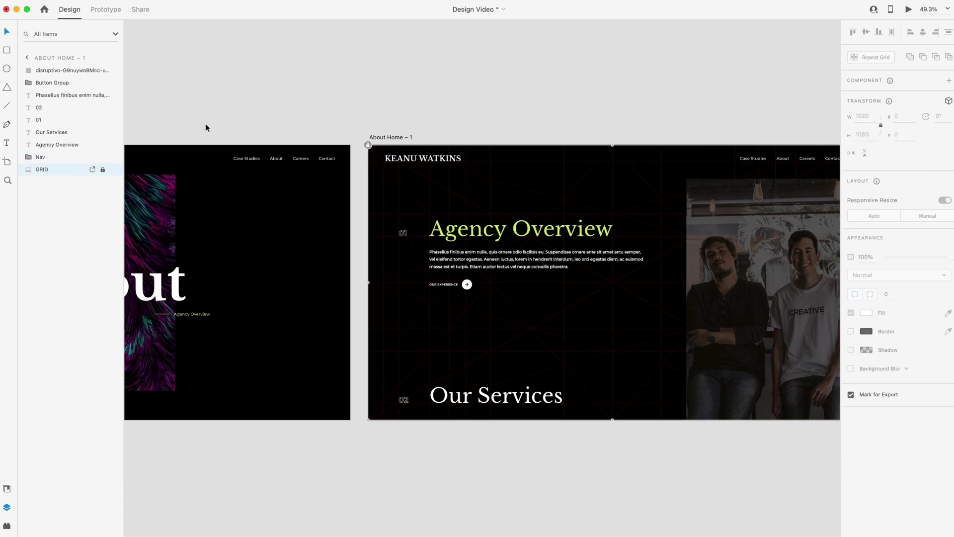
{"action": "left_click", "coordinate": [102, 169]}
{"action": "key", "text": "Delete"}
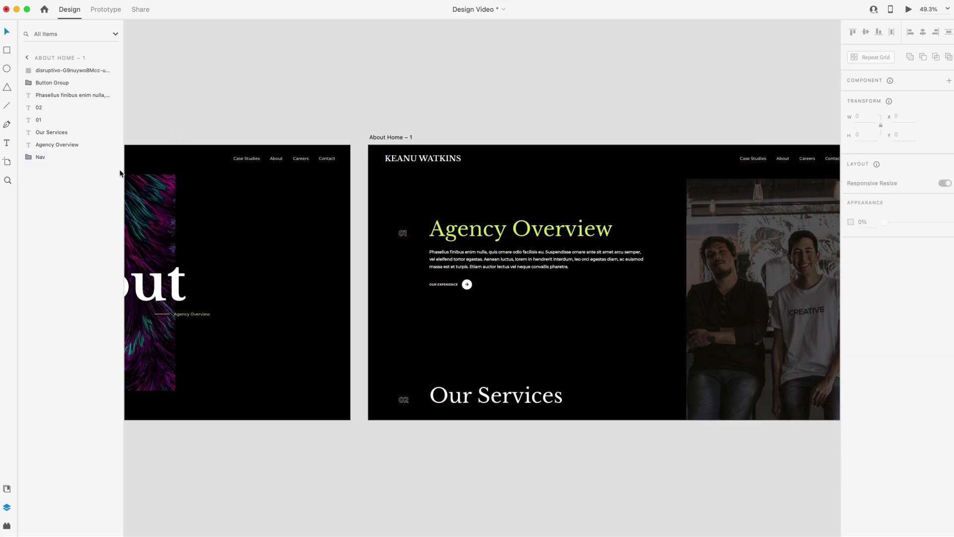
- Move the "About Home – 1" artboard directly beneath the "About Home" artboard
{"action": "scroll", "coordinate": [226, 162], "scroll_direction": "left", "scroll_amount": 4}
{"action": "scroll", "coordinate": [289, 238], "scroll_direction": "down", "scroll_amount": 3}
{"action": "left_click", "coordinate": [412, 361]}
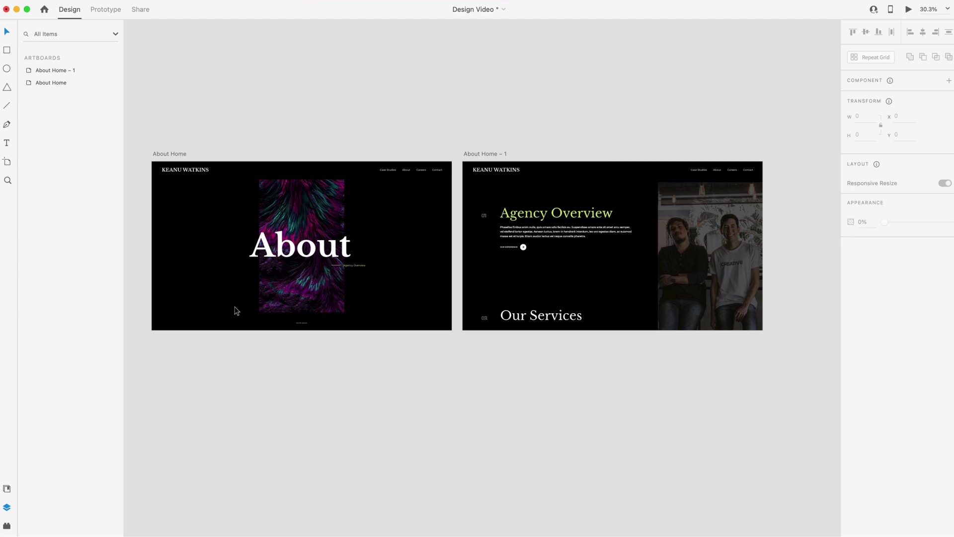
{"action": "left_click_drag", "start_coordinate": [494, 155], "coordinate": [183, 331]}
{"action": "left_click", "coordinate": [601, 346]}
{"action": "scroll", "coordinate": [388, 318], "scroll_direction": "down", "scroll_amount": 2}
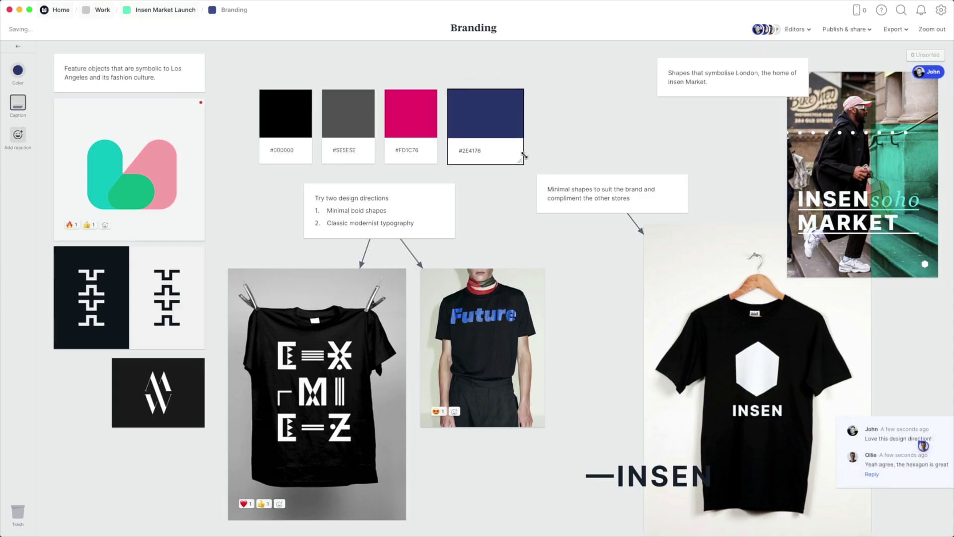
- On the Branding mood board, shrink the #2E4176 colour swatch to the size of the neighbouring swatches
{"action": "left_click_drag", "start_coordinate": [524, 155], "coordinate": [502, 154]}
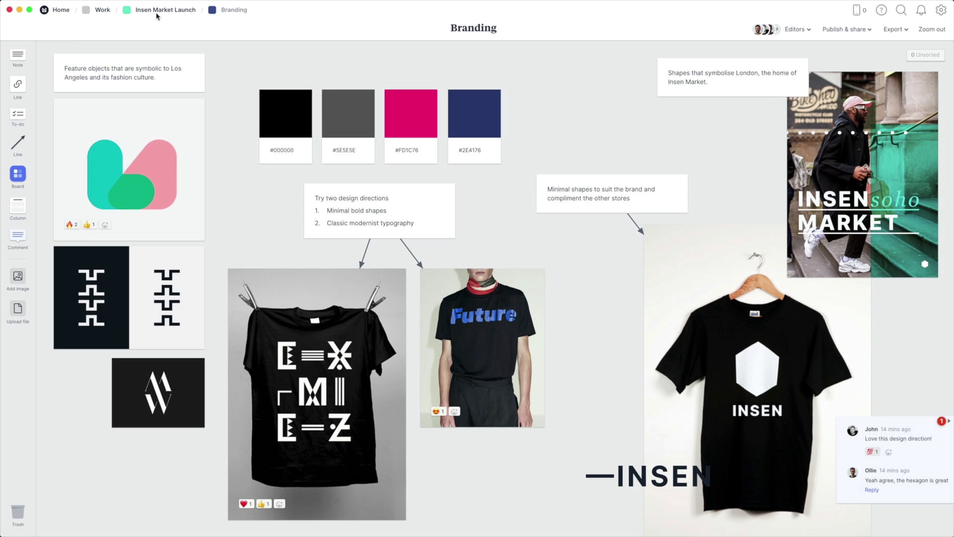